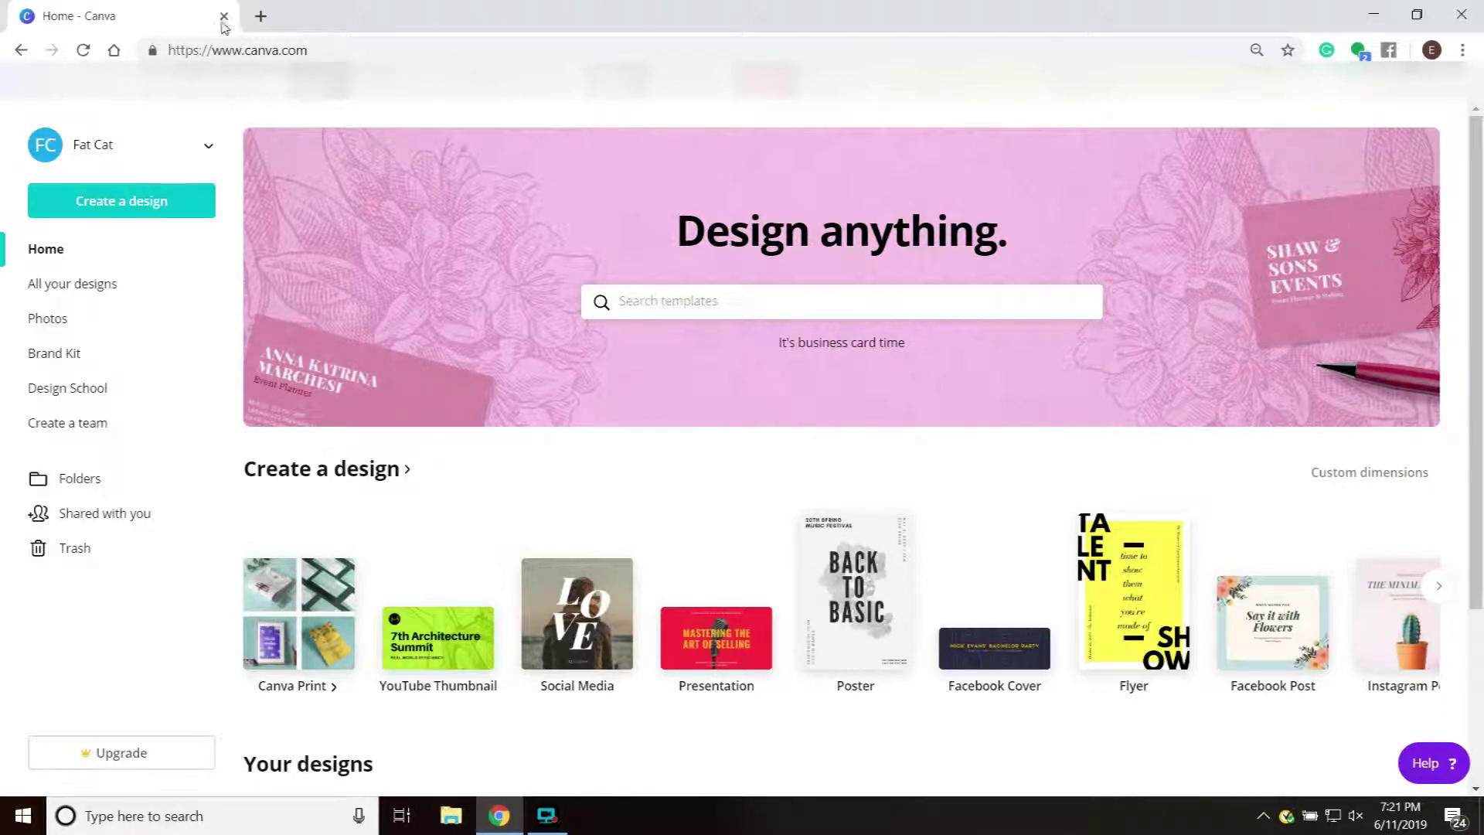
left_click_drag(245, 51, 316, 55)
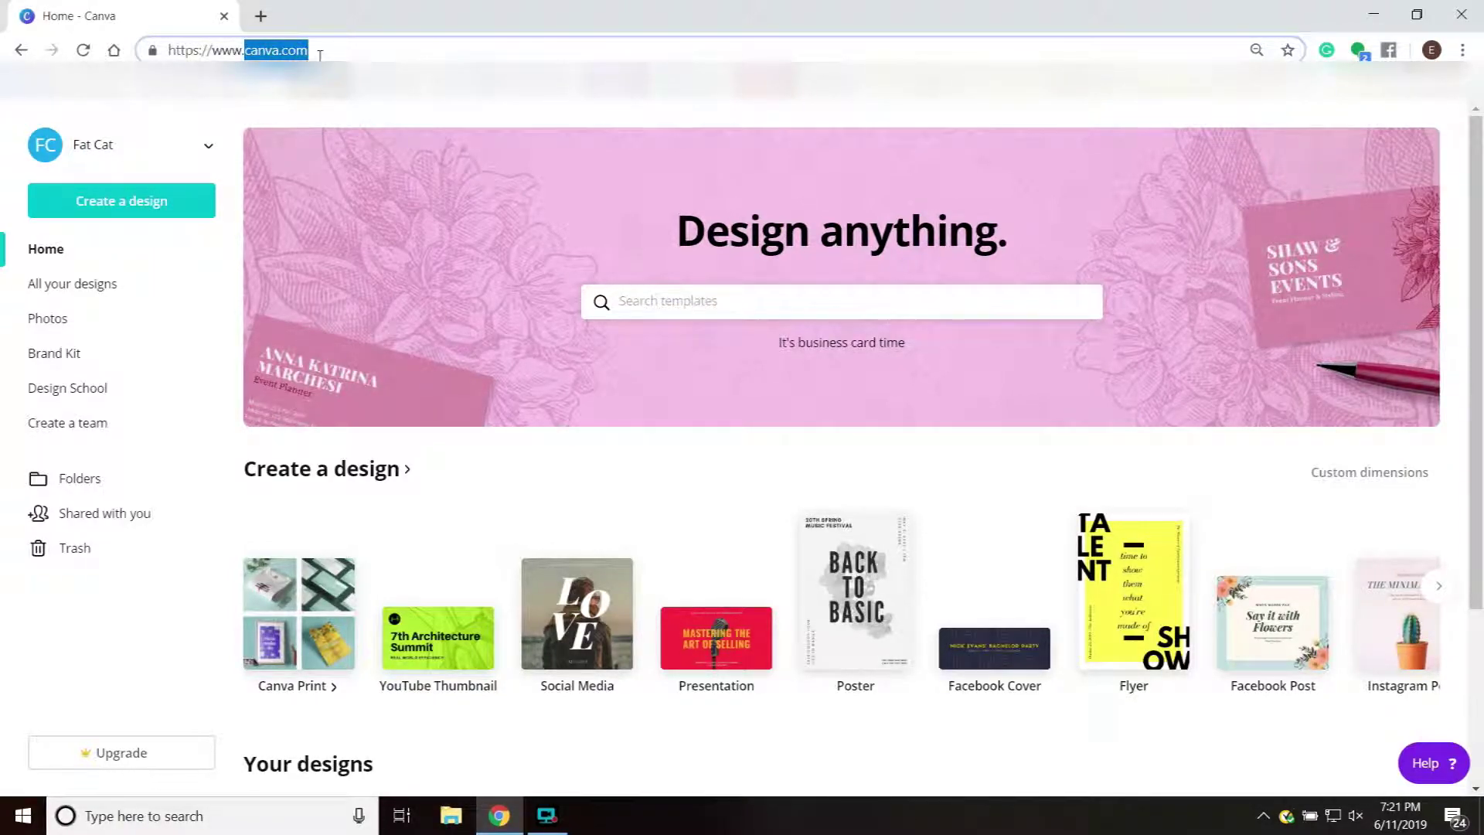
left_click(319, 55)
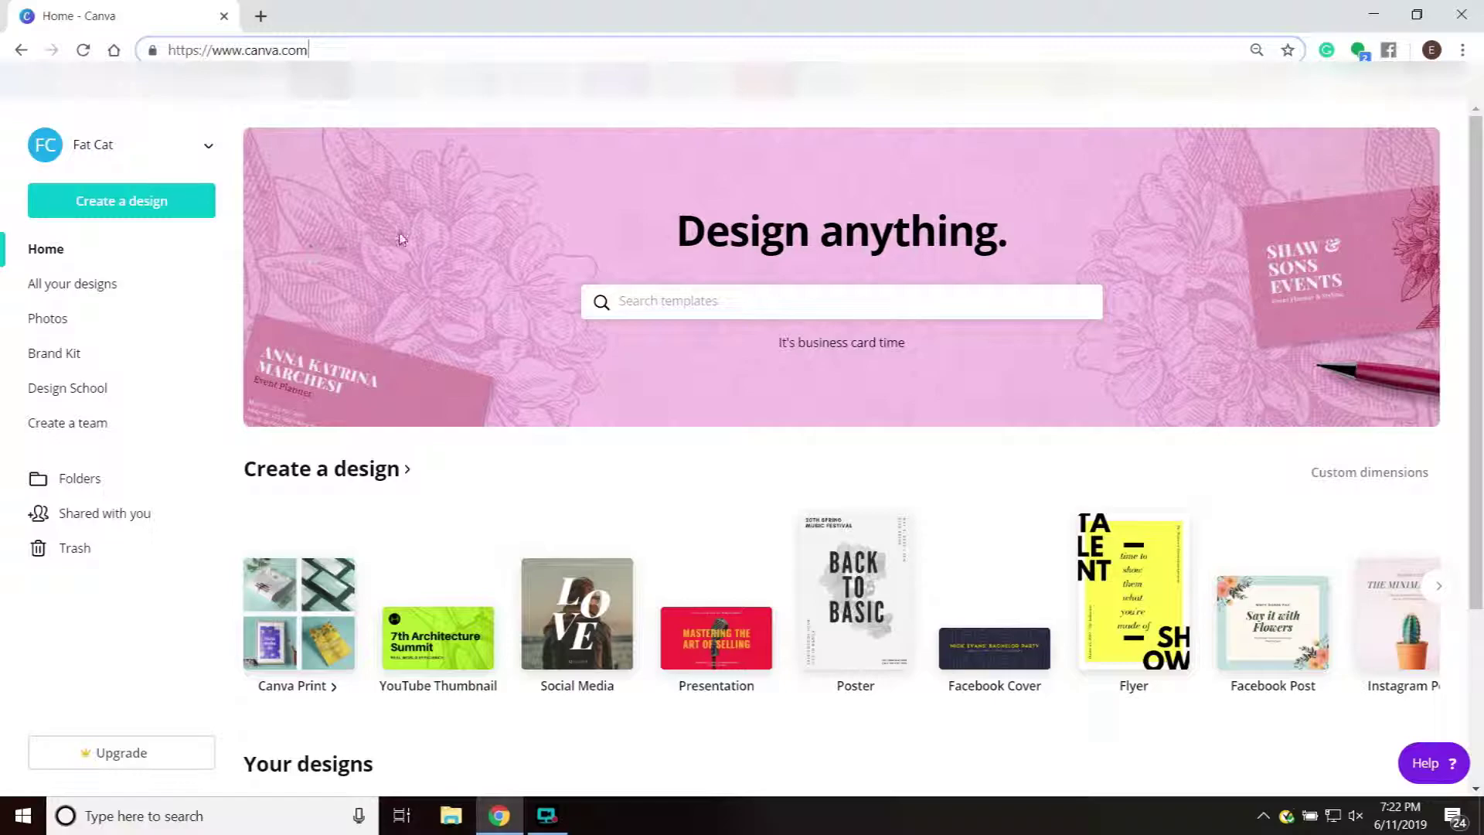
- Search the design types for "yout" and create a blank YouTube Thumbnail design
left_click(660, 304)
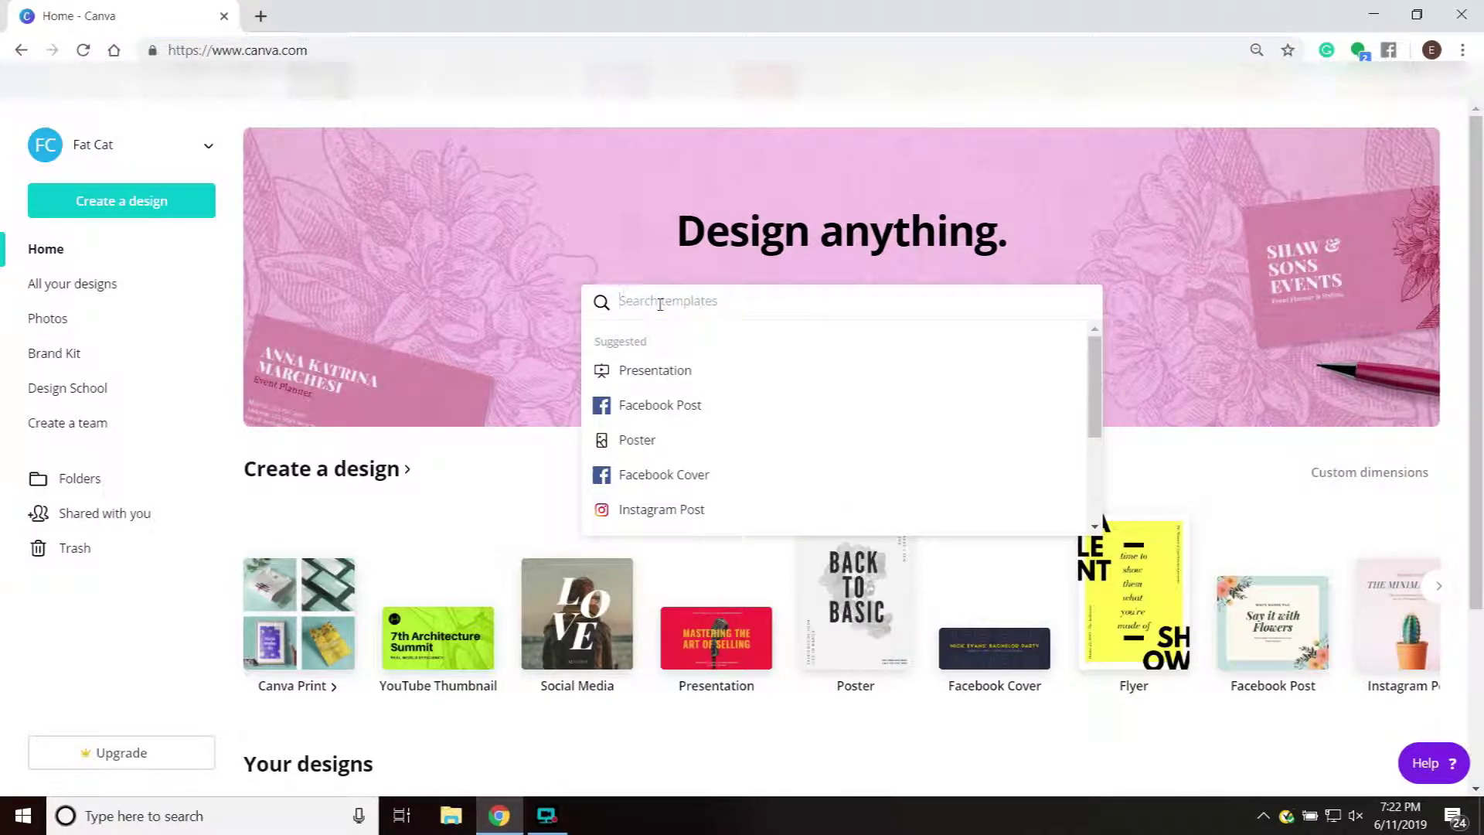
type("yout")
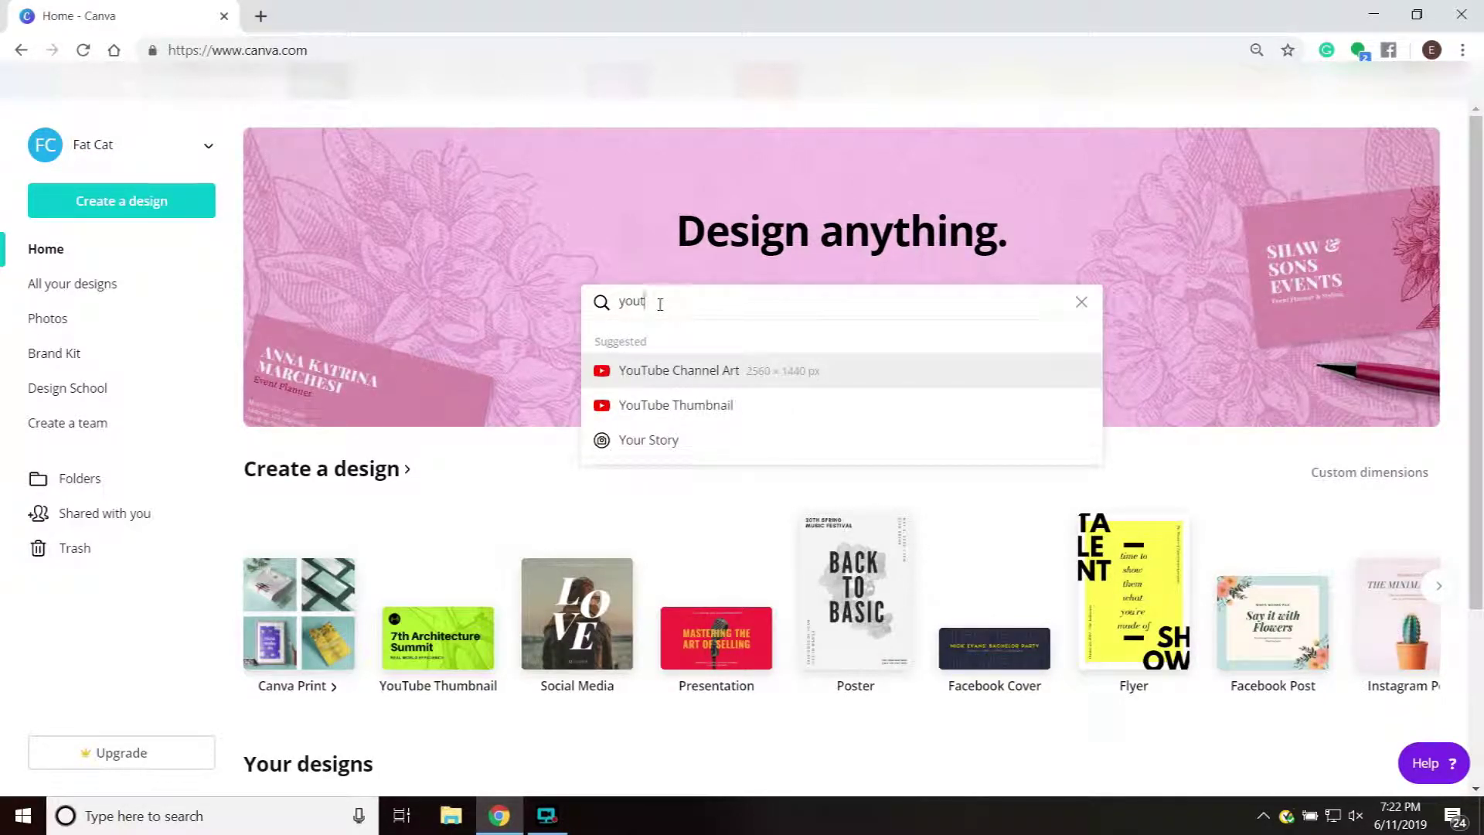
left_click(693, 405)
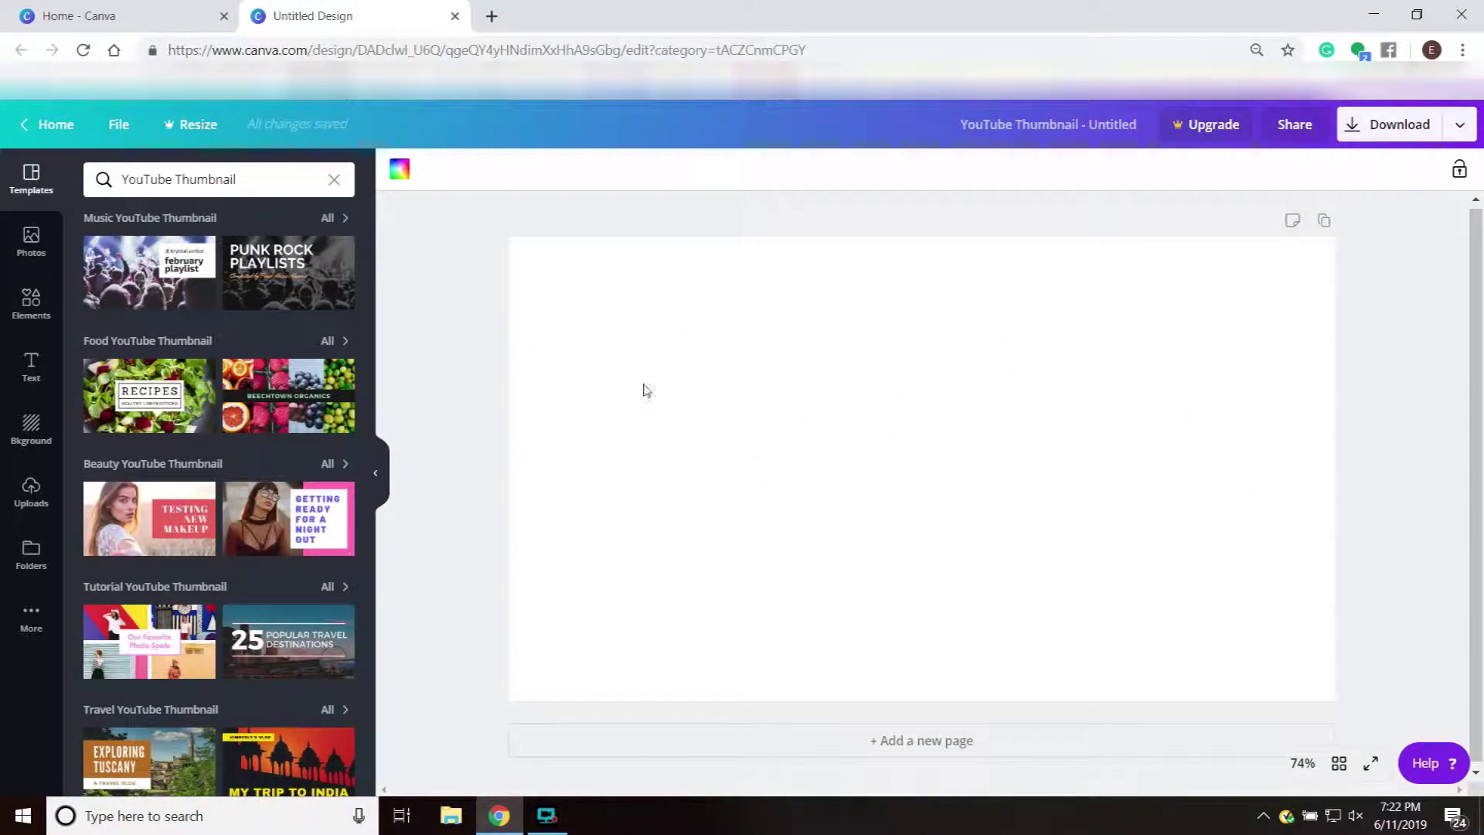
- Look at the background colour palette and browse the available YouTube Thumbnail templates
left_click(400, 168)
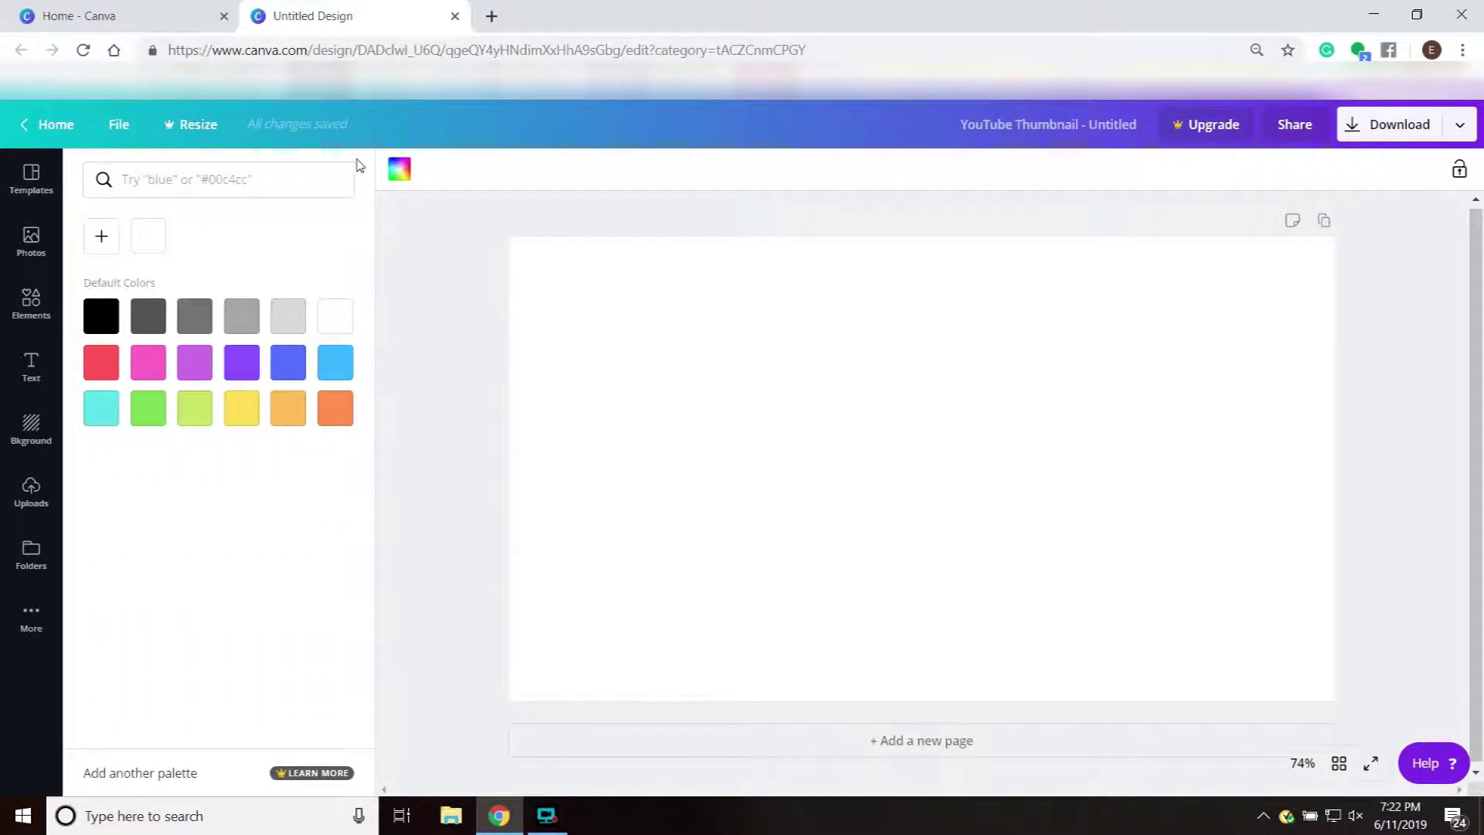
left_click(399, 169)
scroll(147, 464, "down", 10)
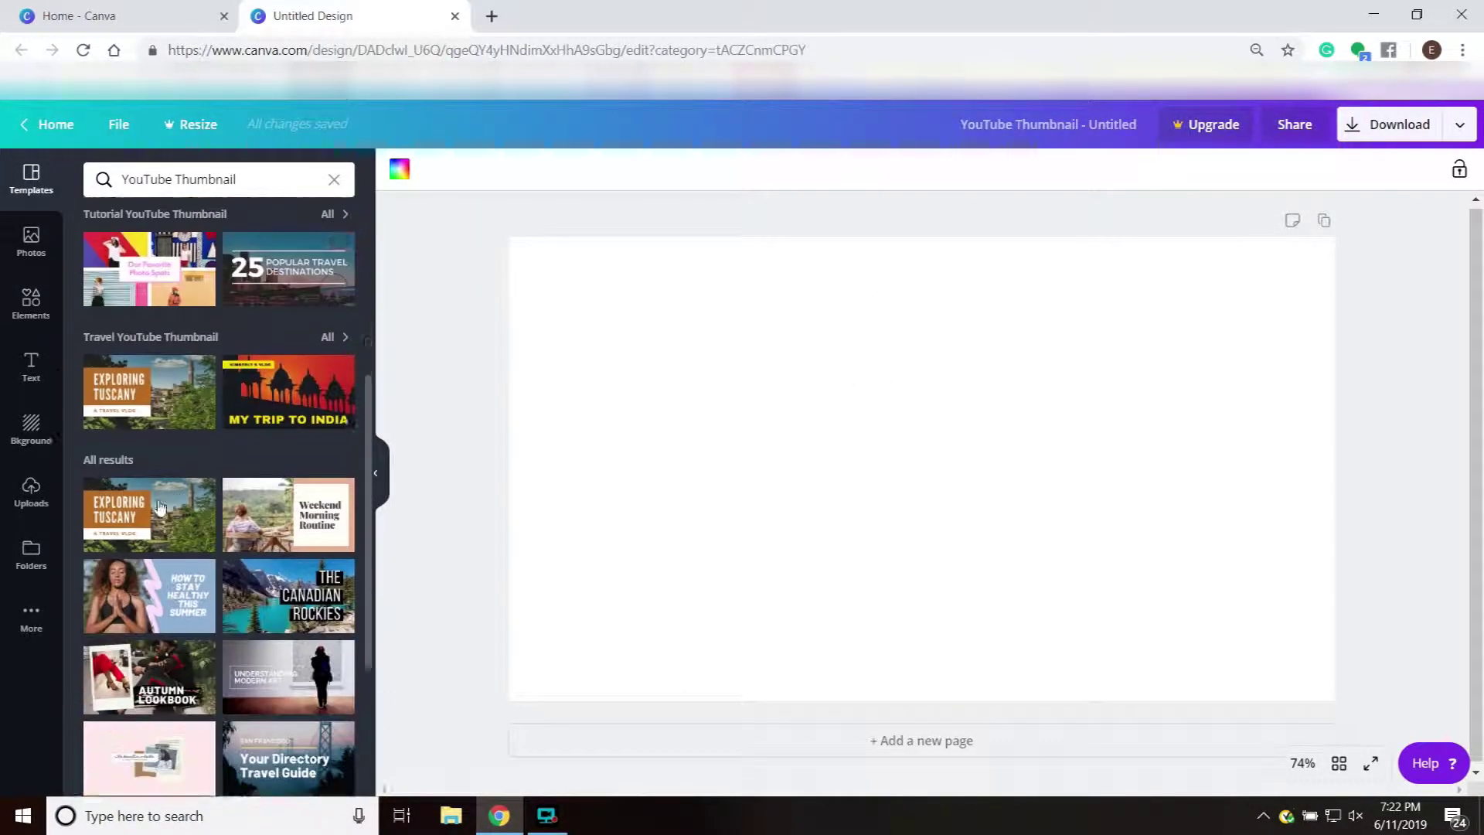
scroll(147, 463, "down", 10)
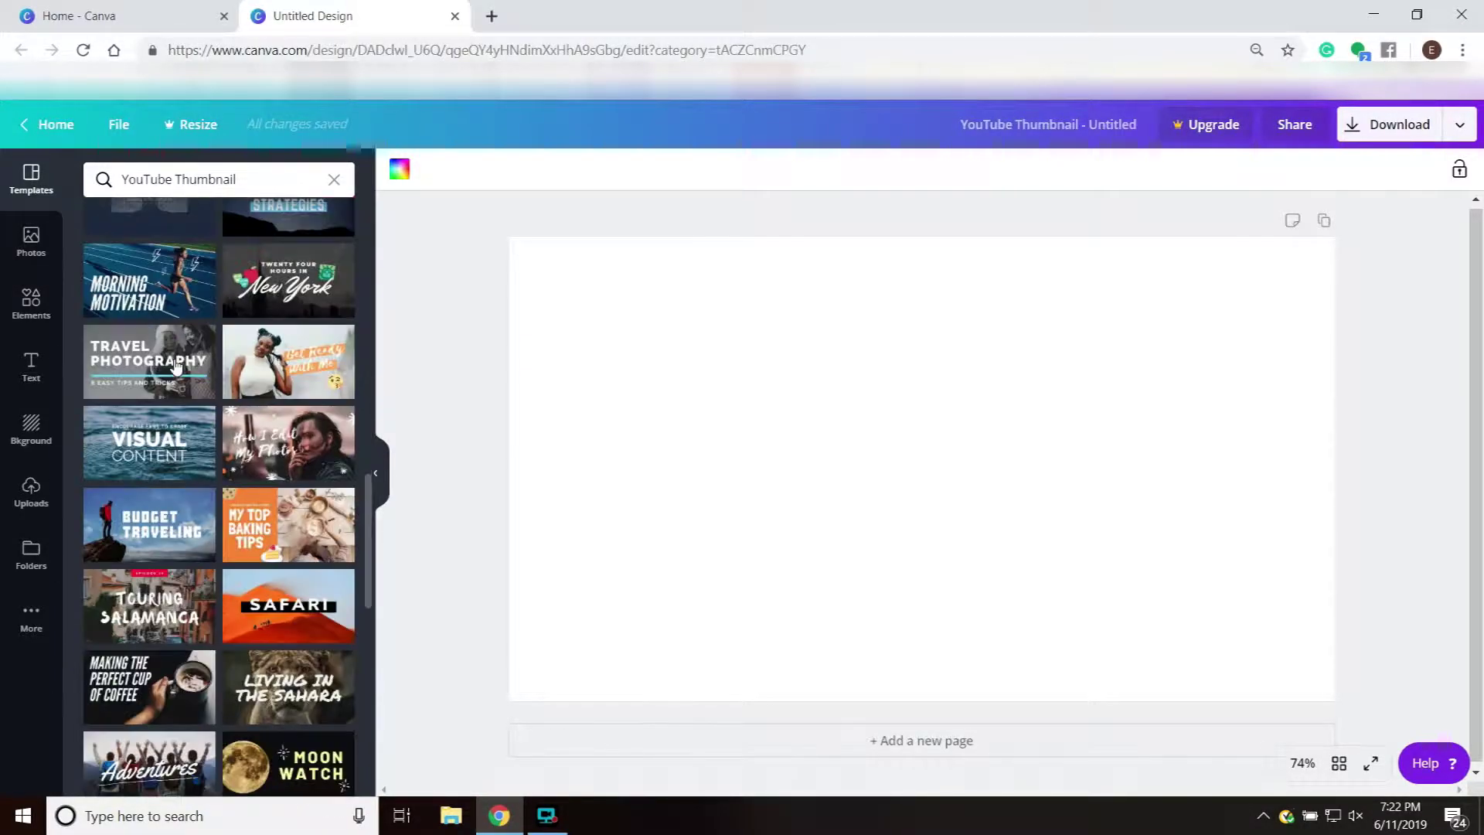
scroll(170, 374, "down", 10)
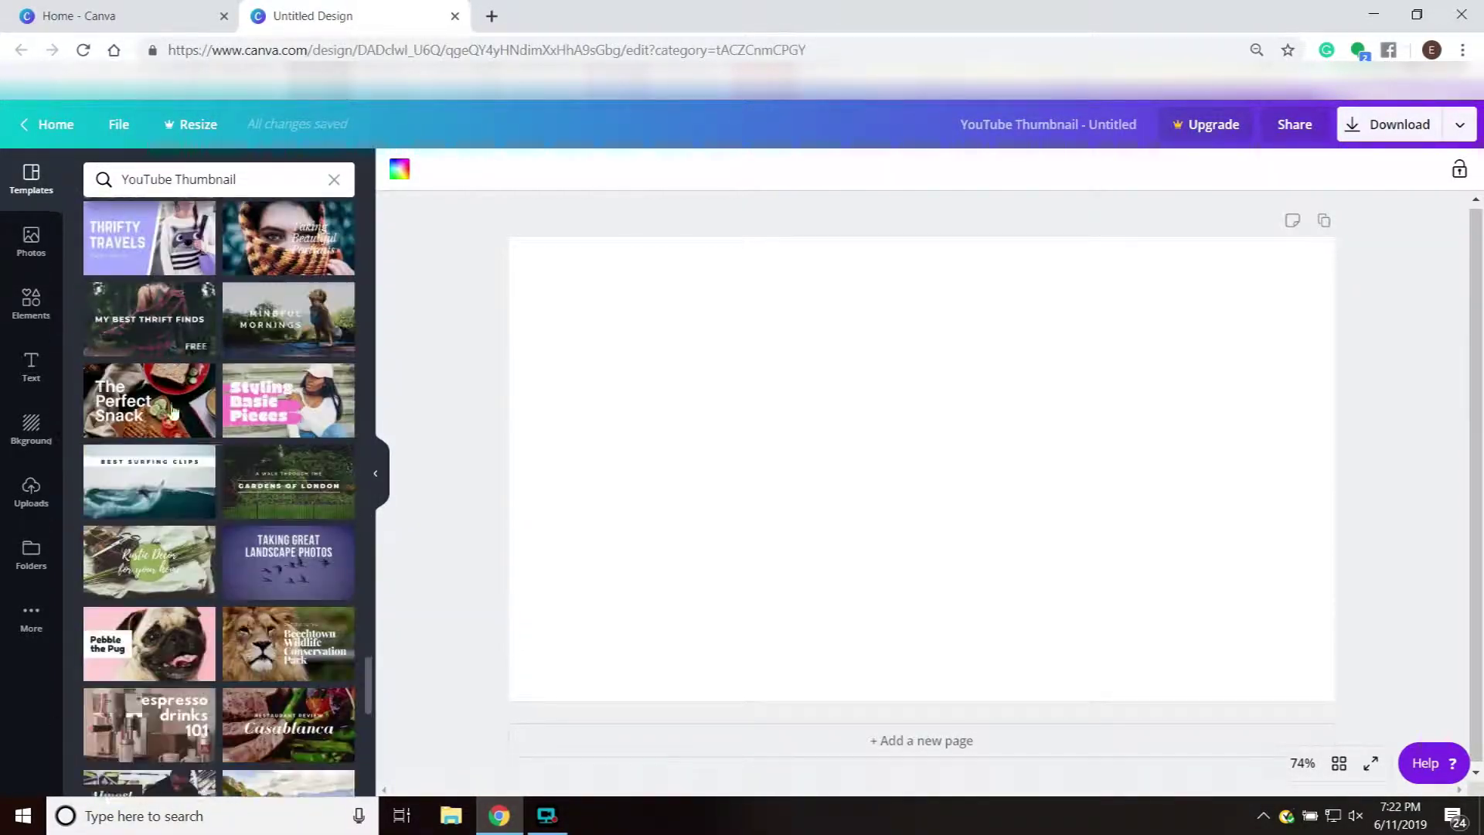
scroll(176, 431, "down", 10)
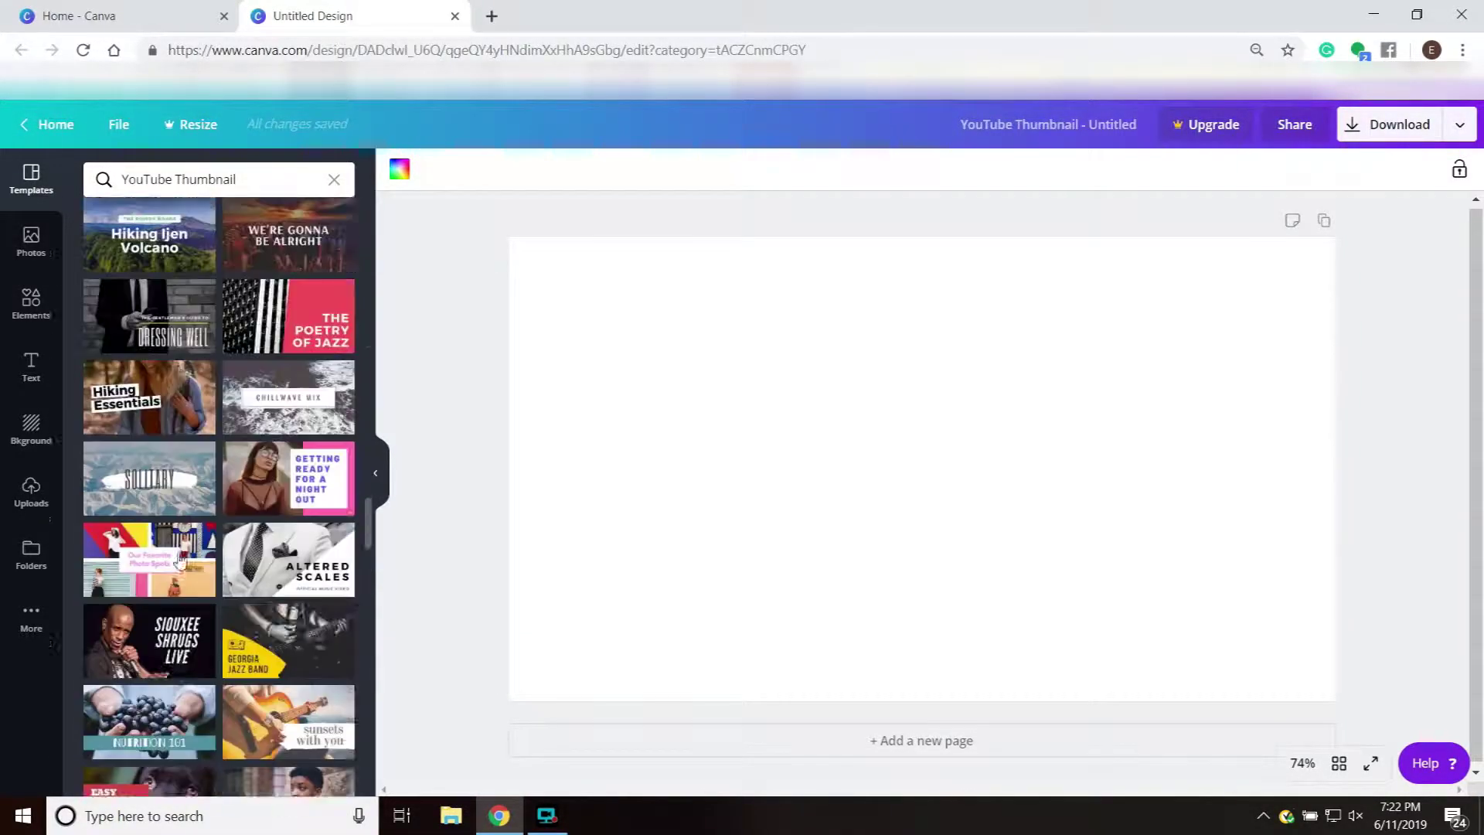
scroll(179, 559, "up", 15)
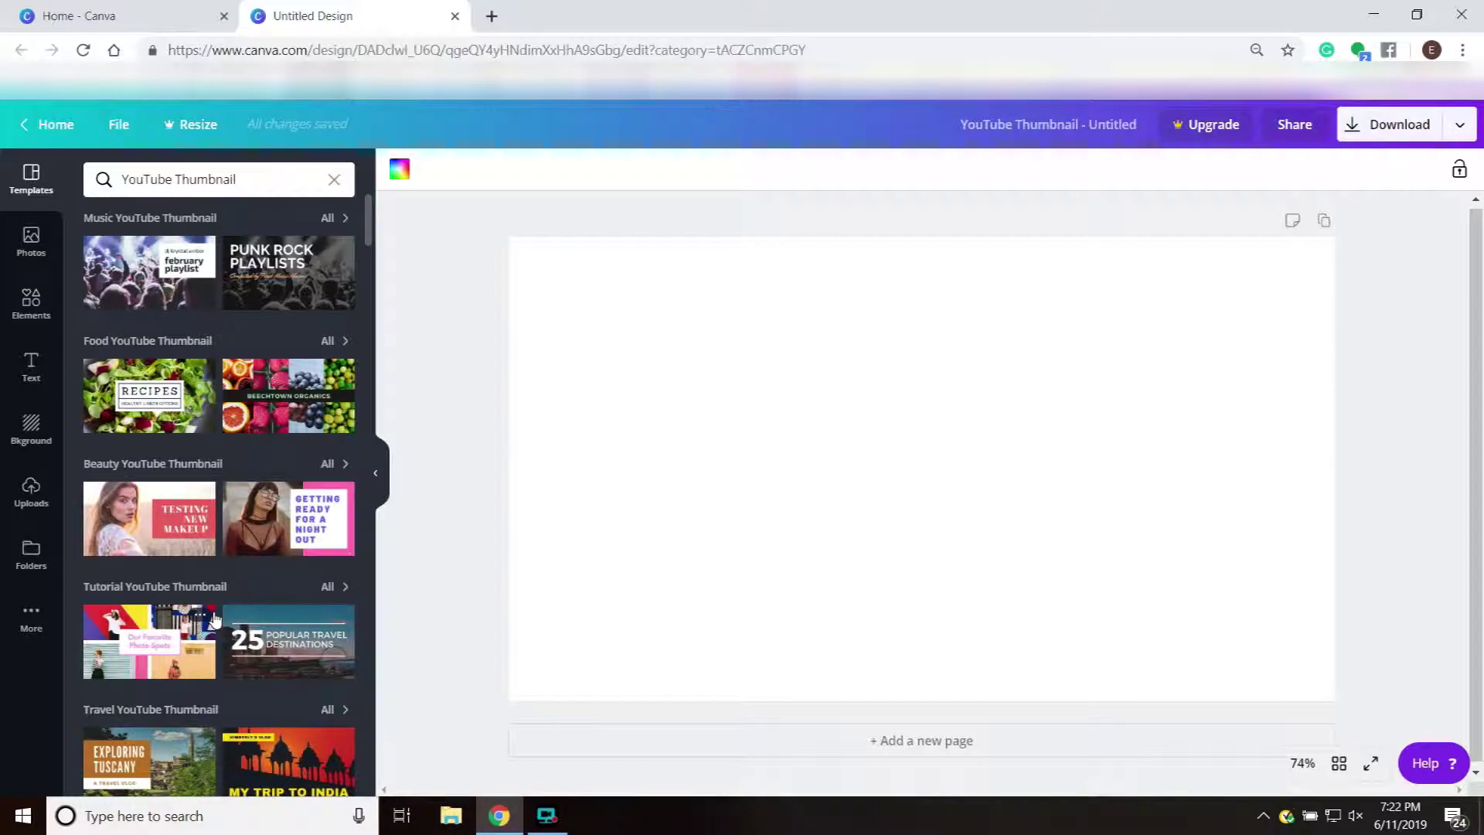
- Look through the stock photos and the categories of graphic elements, including the icons and social media graphics
left_click(31, 240)
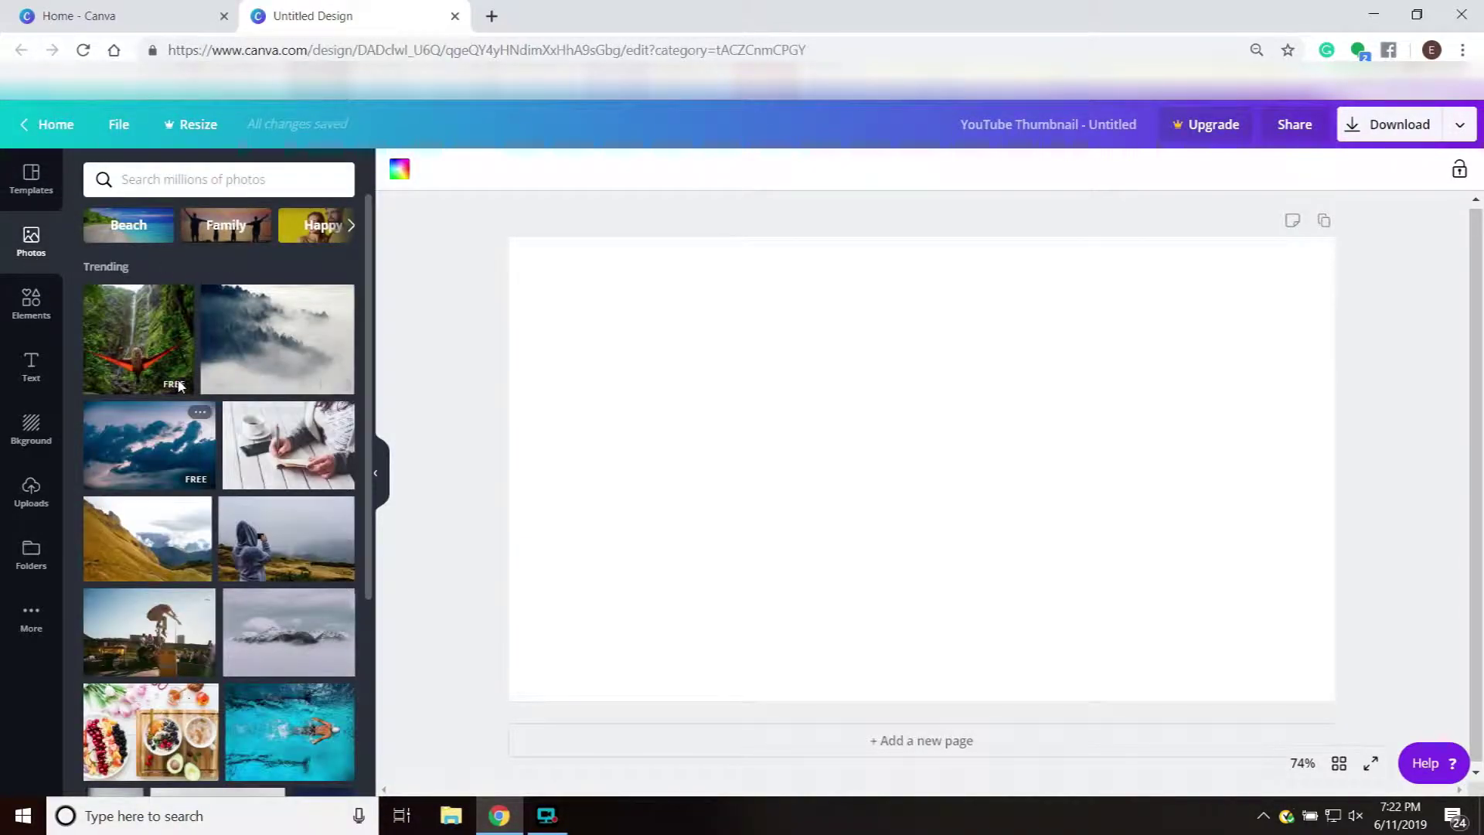
scroll(177, 385, "down", 15)
scroll(203, 565, "up", 15)
left_click(24, 309)
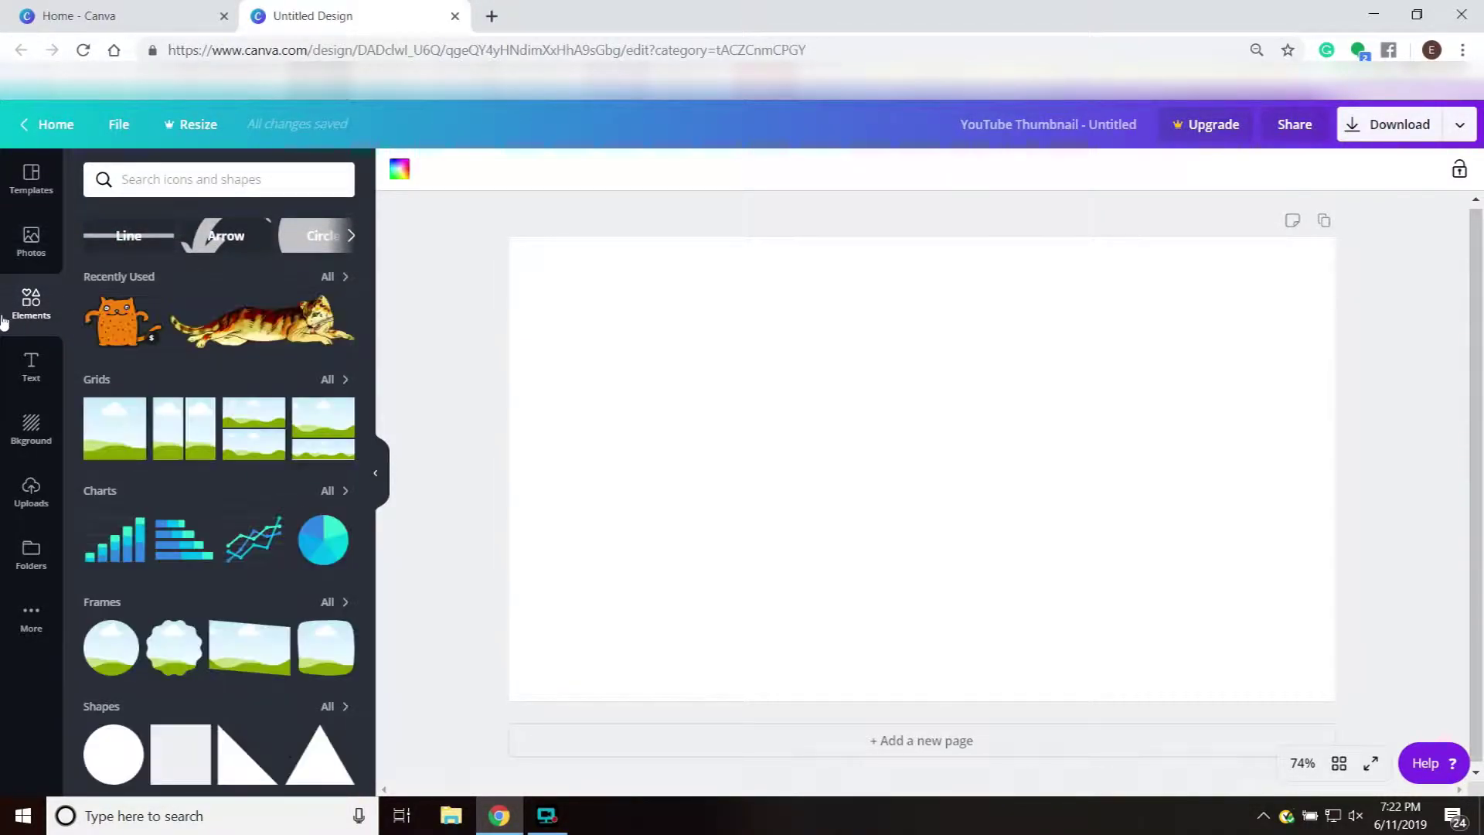
scroll(119, 550, "down", 10)
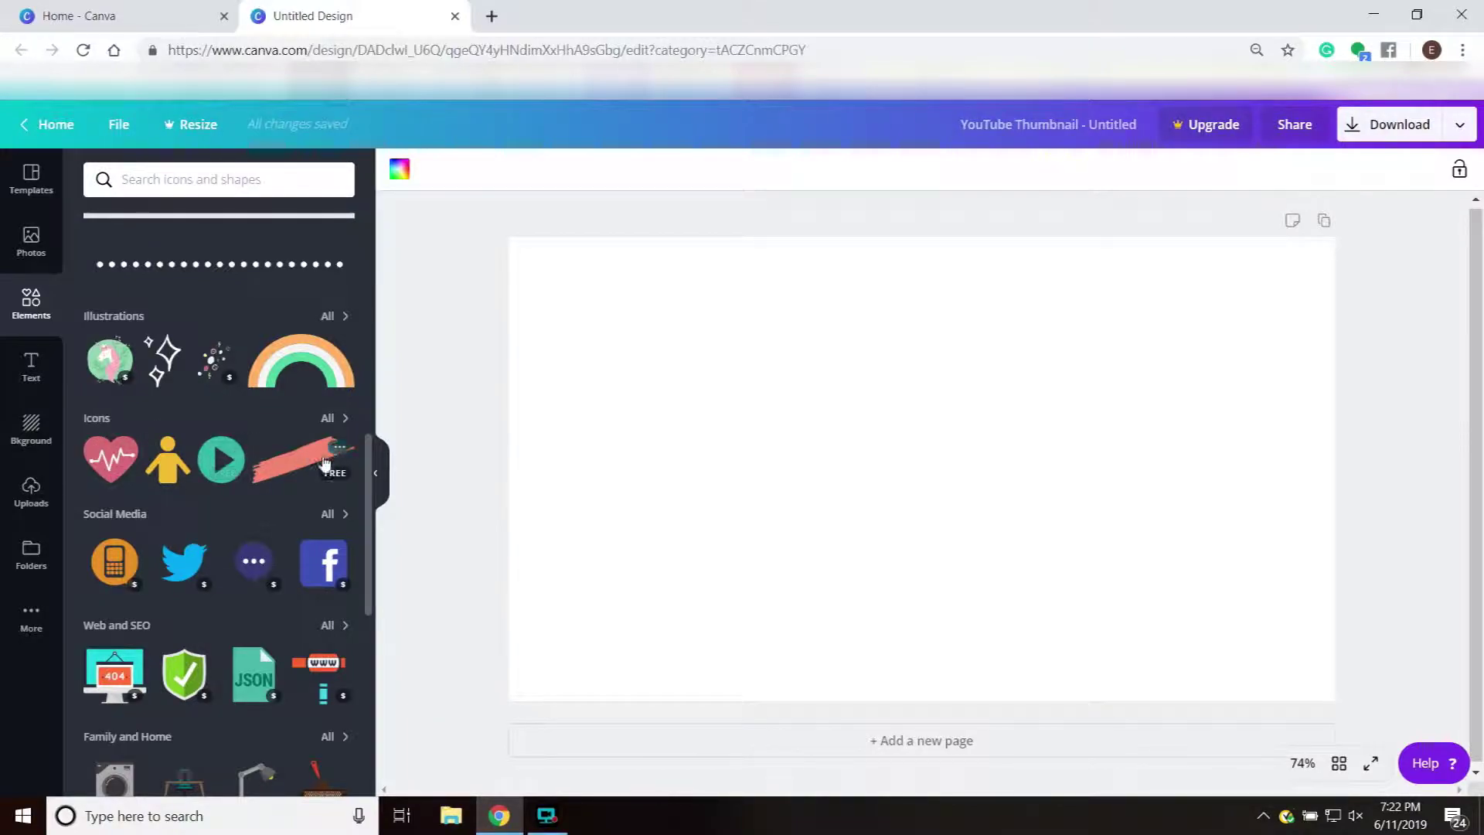
scroll(336, 454, "down", 3)
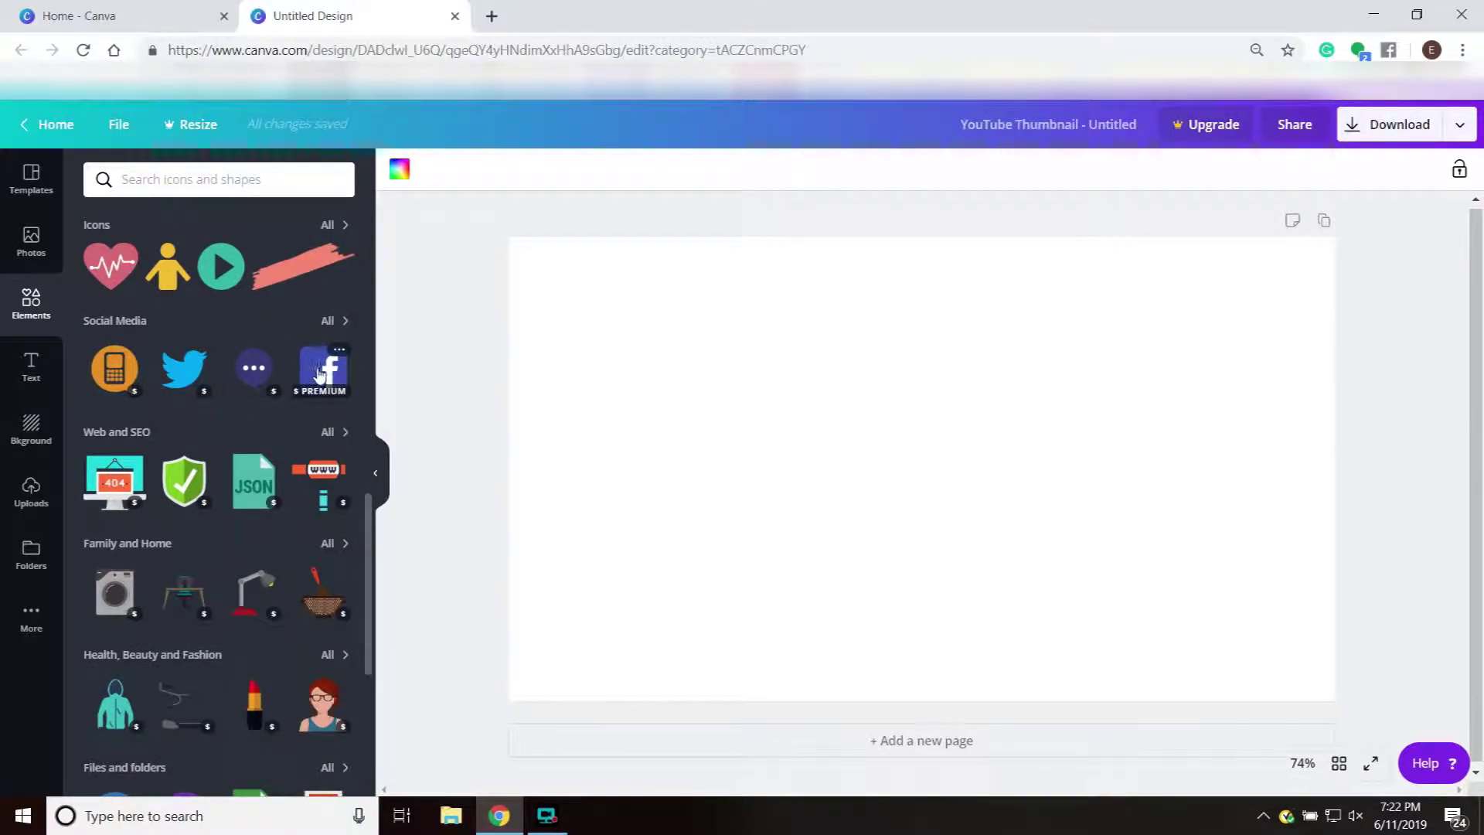
scroll(317, 374, "down", 2)
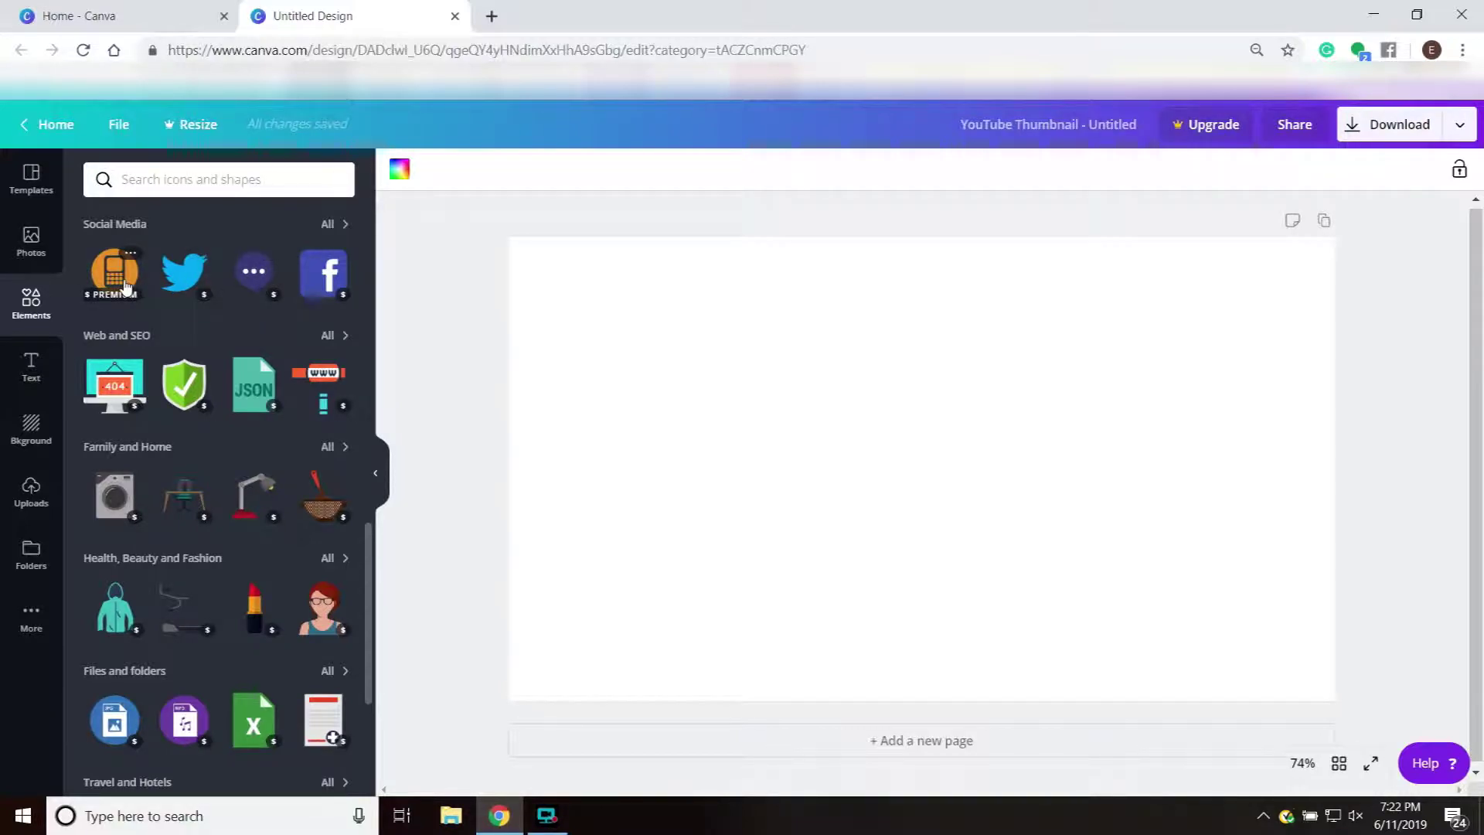
scroll(108, 448, "down", 3)
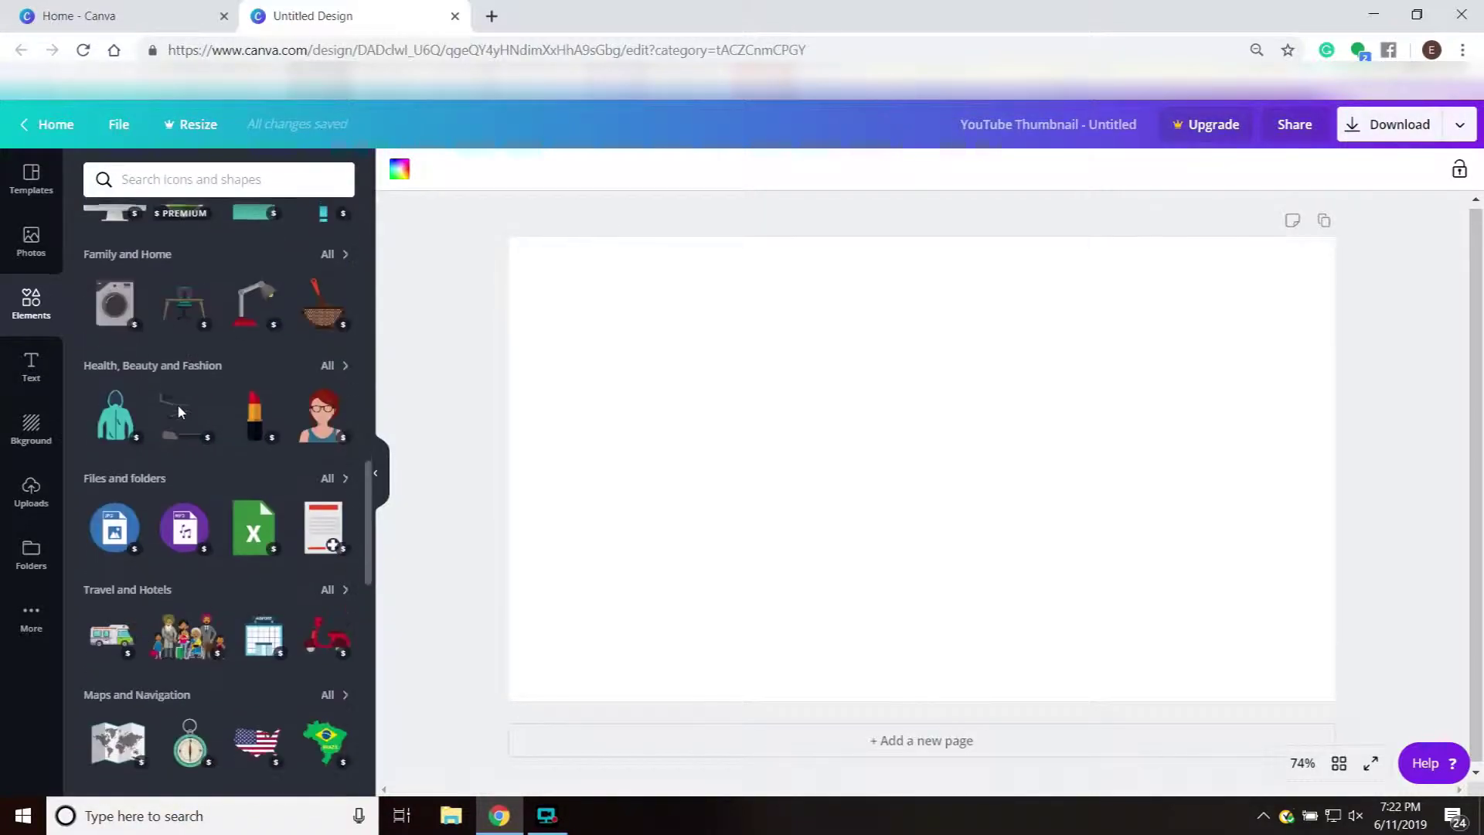
- Review the text styles, the background images and the uploaded images available for the design
left_click(32, 371)
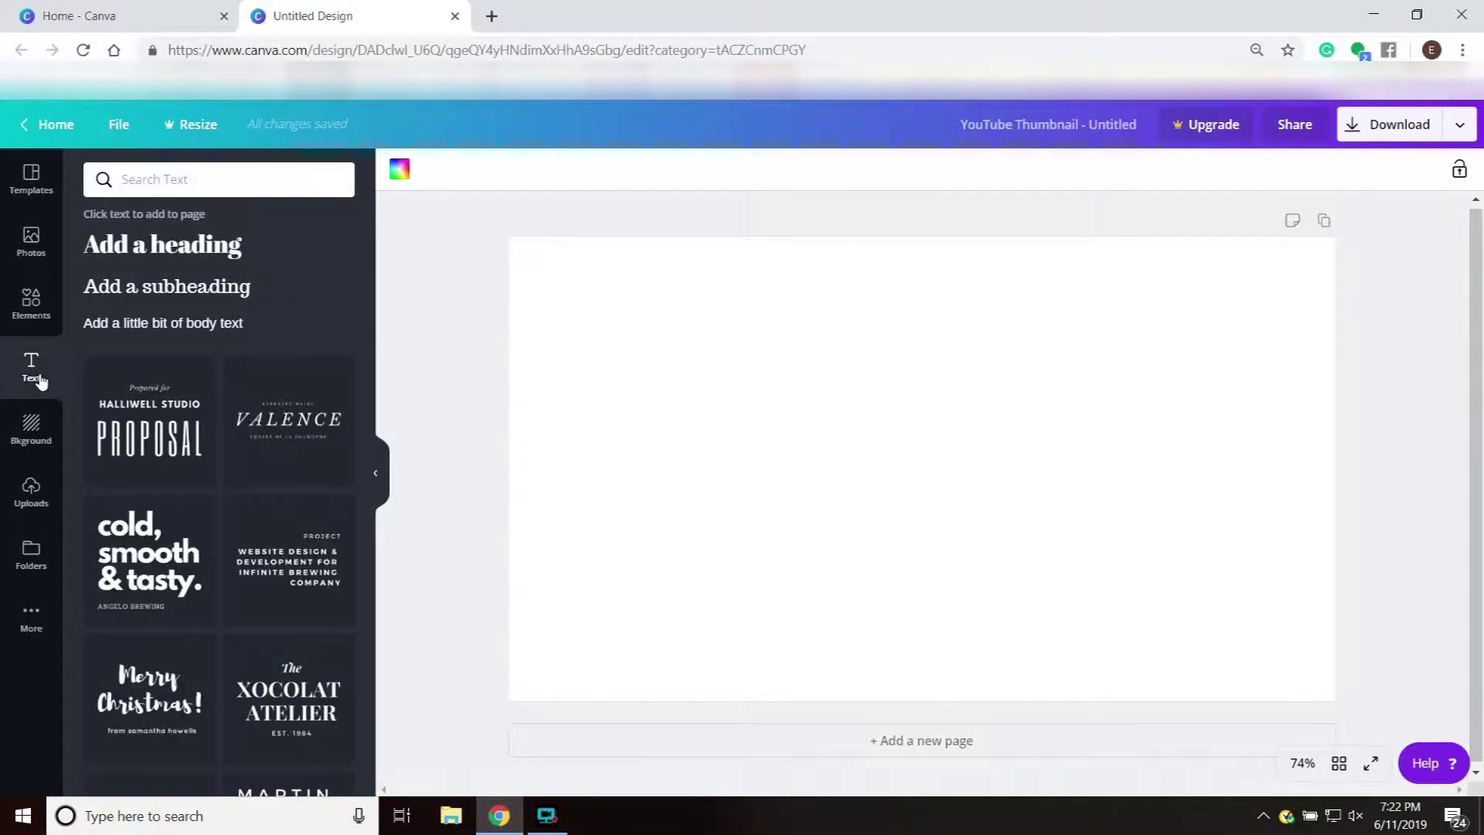
left_click(47, 444)
scroll(152, 490, "down", 15)
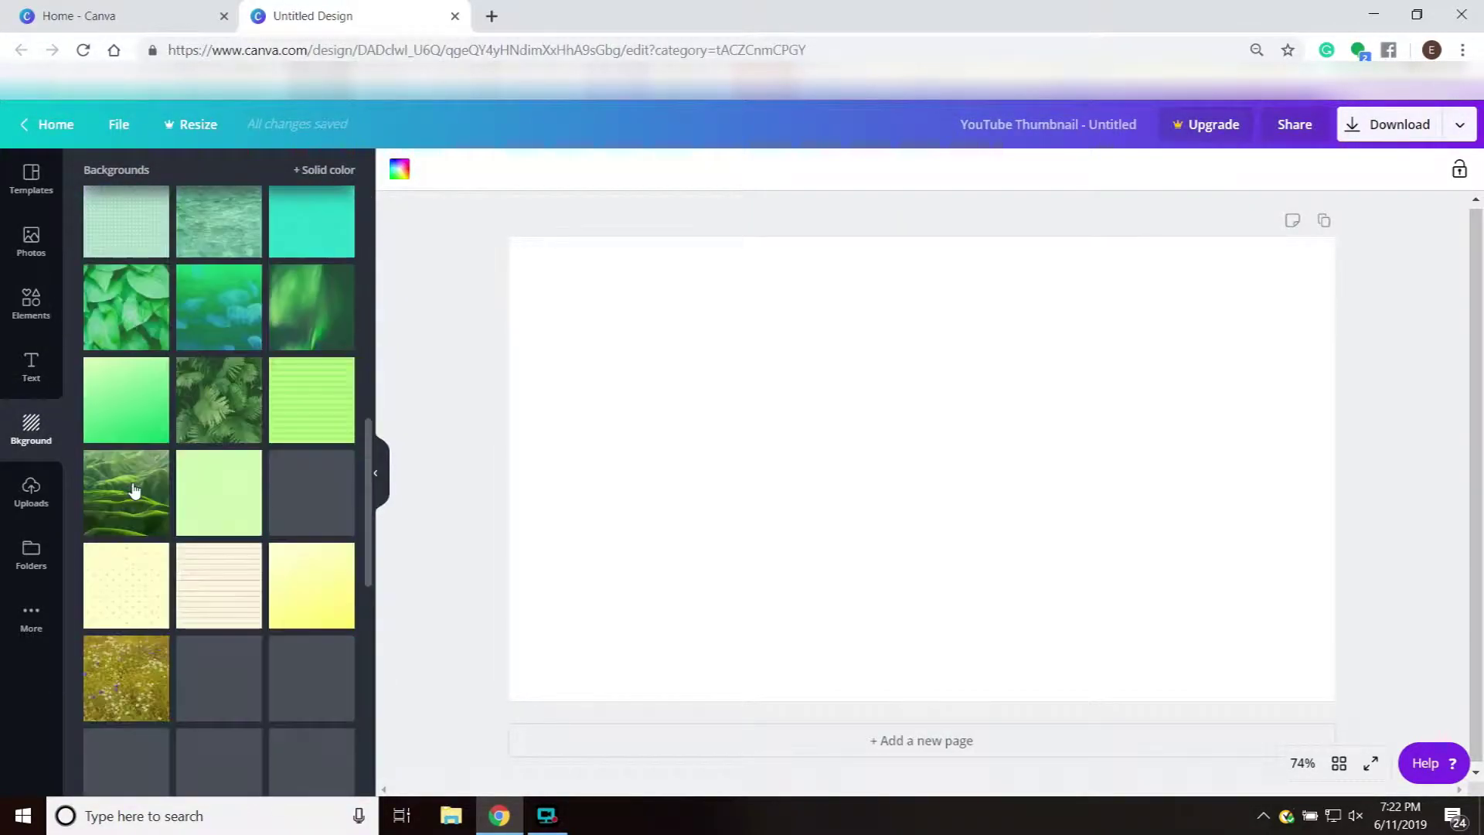
scroll(209, 533, "down", 15)
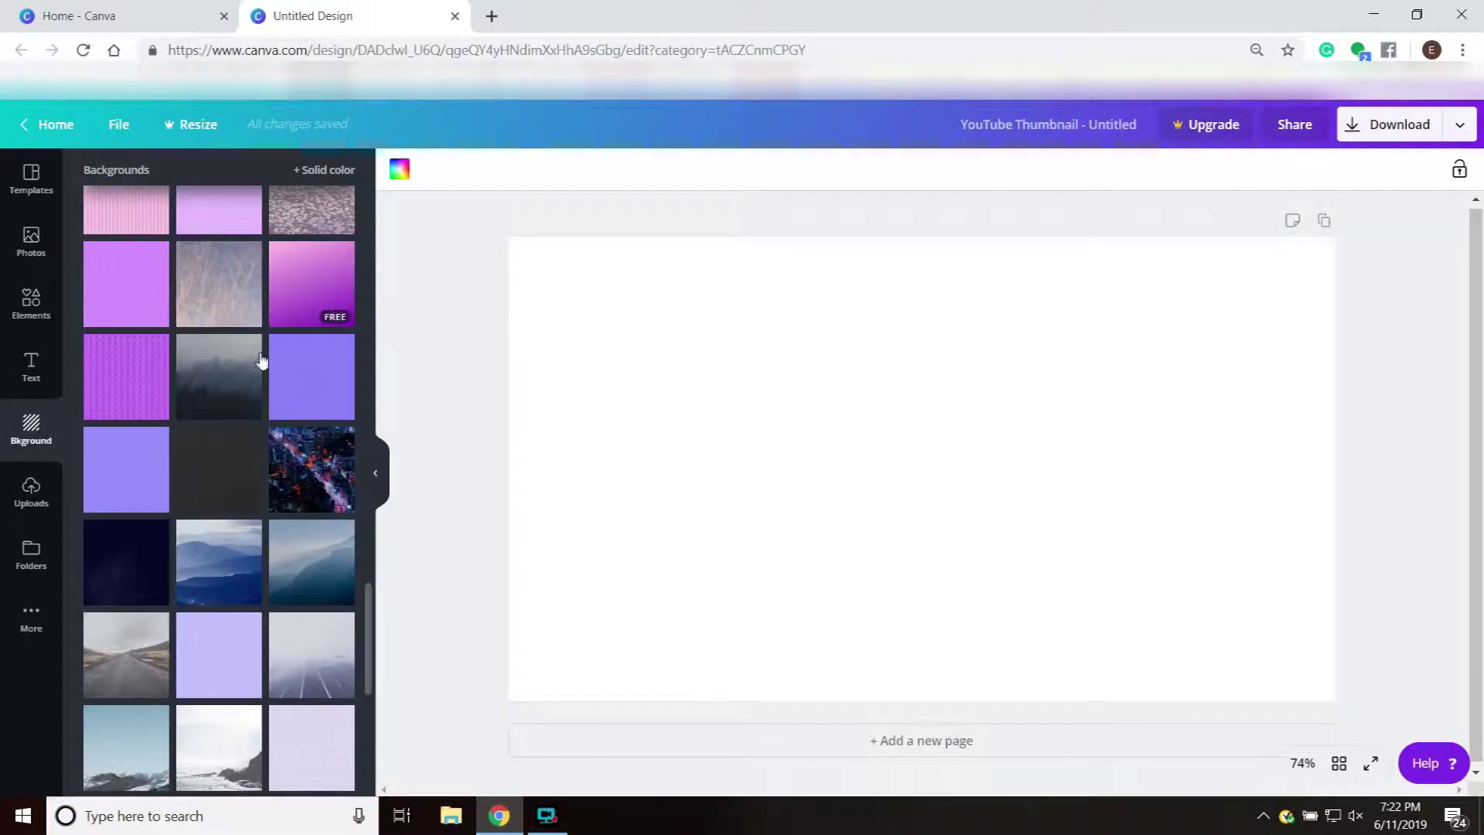
scroll(230, 569, "down", 10)
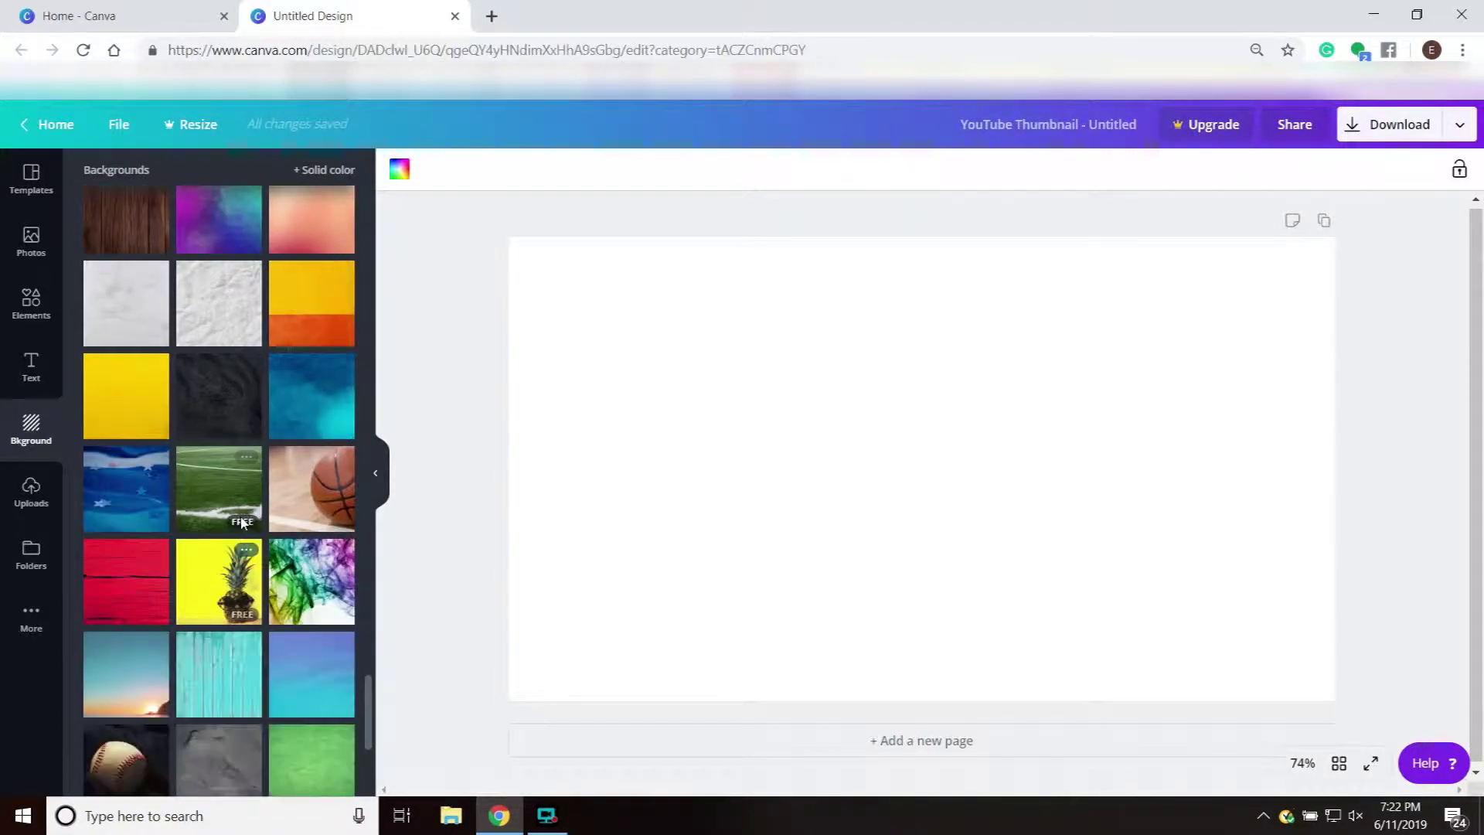
left_click(42, 496)
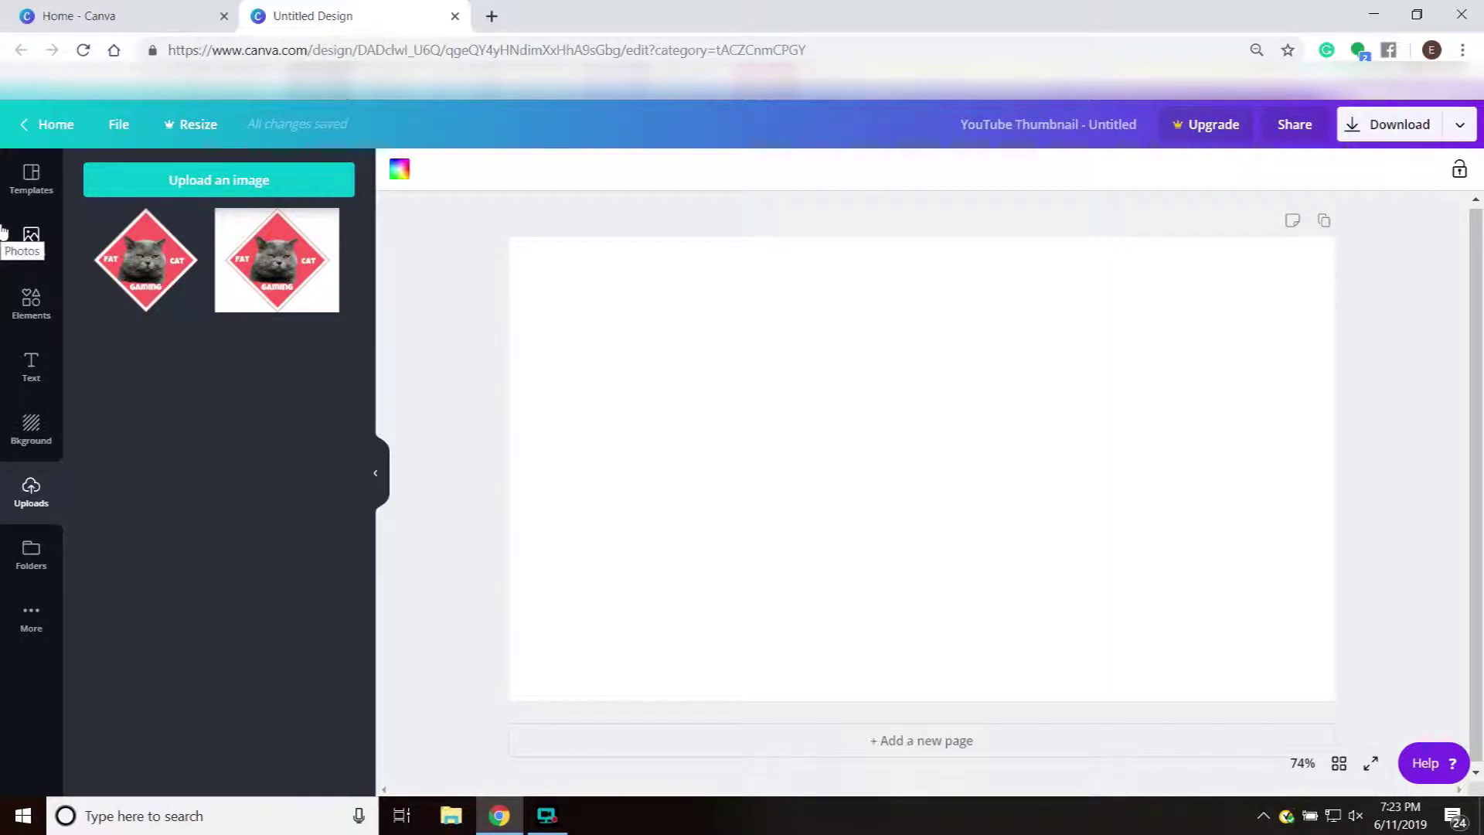
- Set the blank page's background colour to black from the default colours
left_click(28, 179)
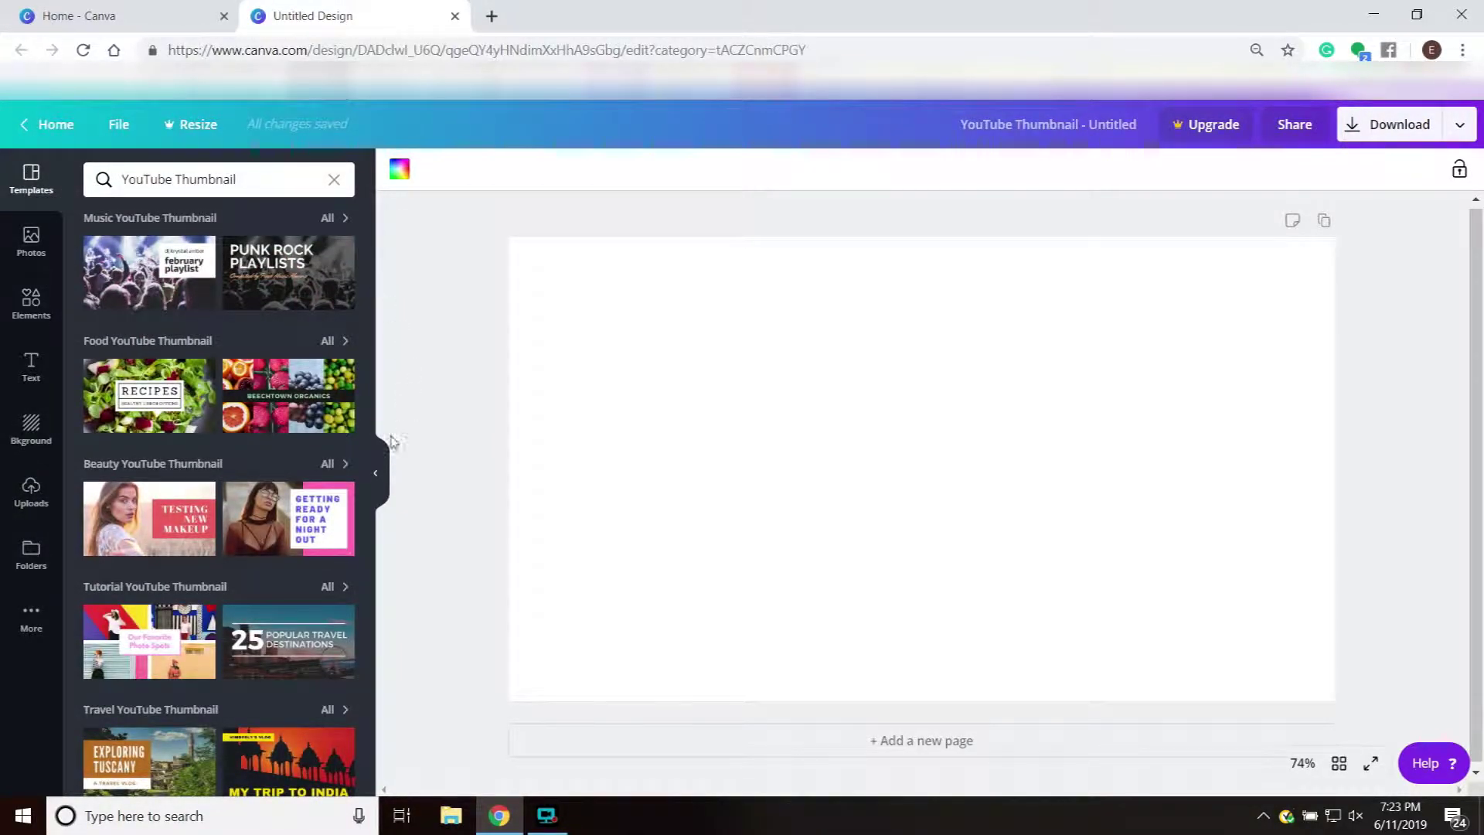
left_click(399, 168)
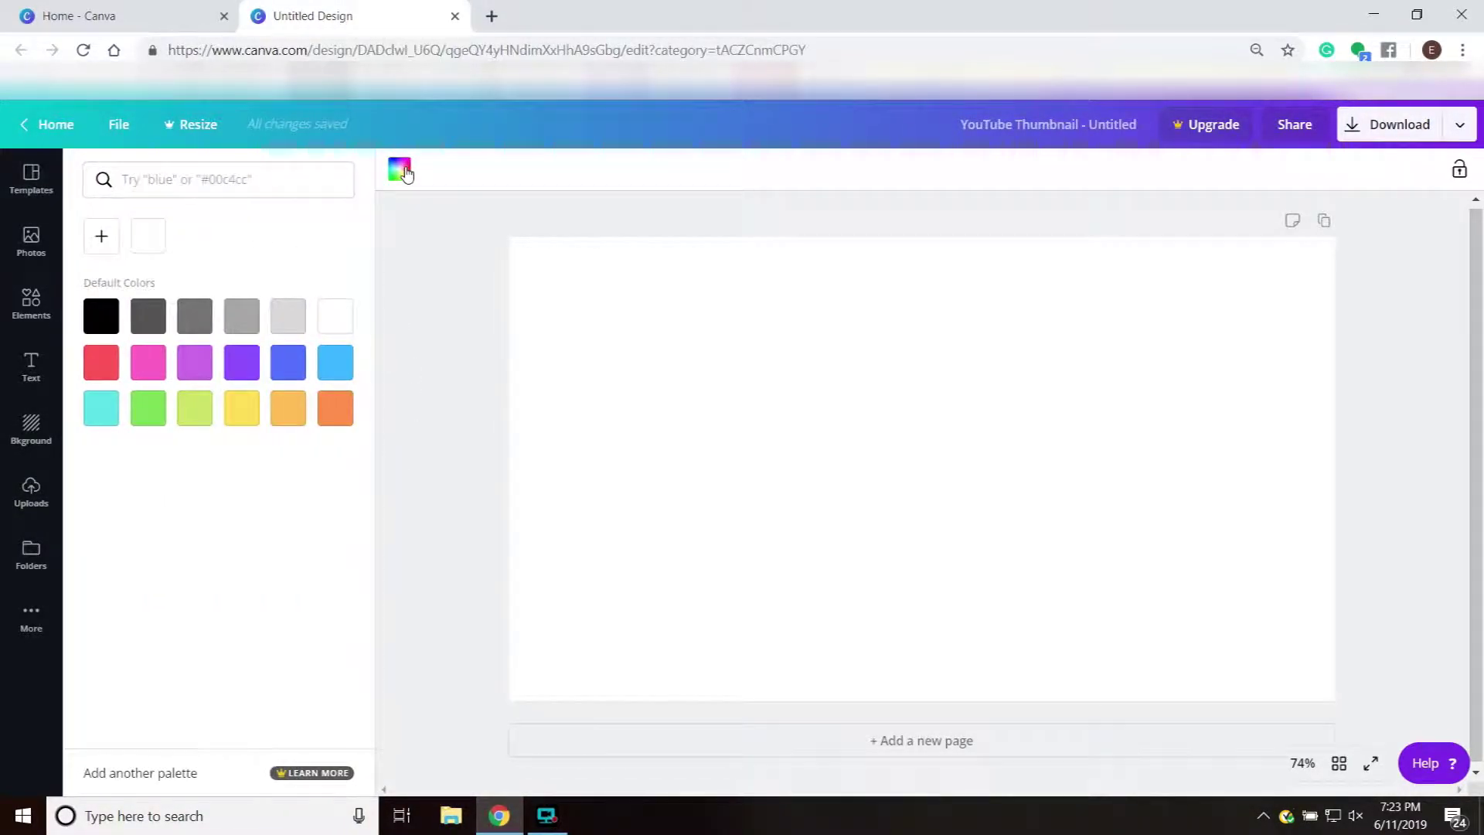
left_click(108, 322)
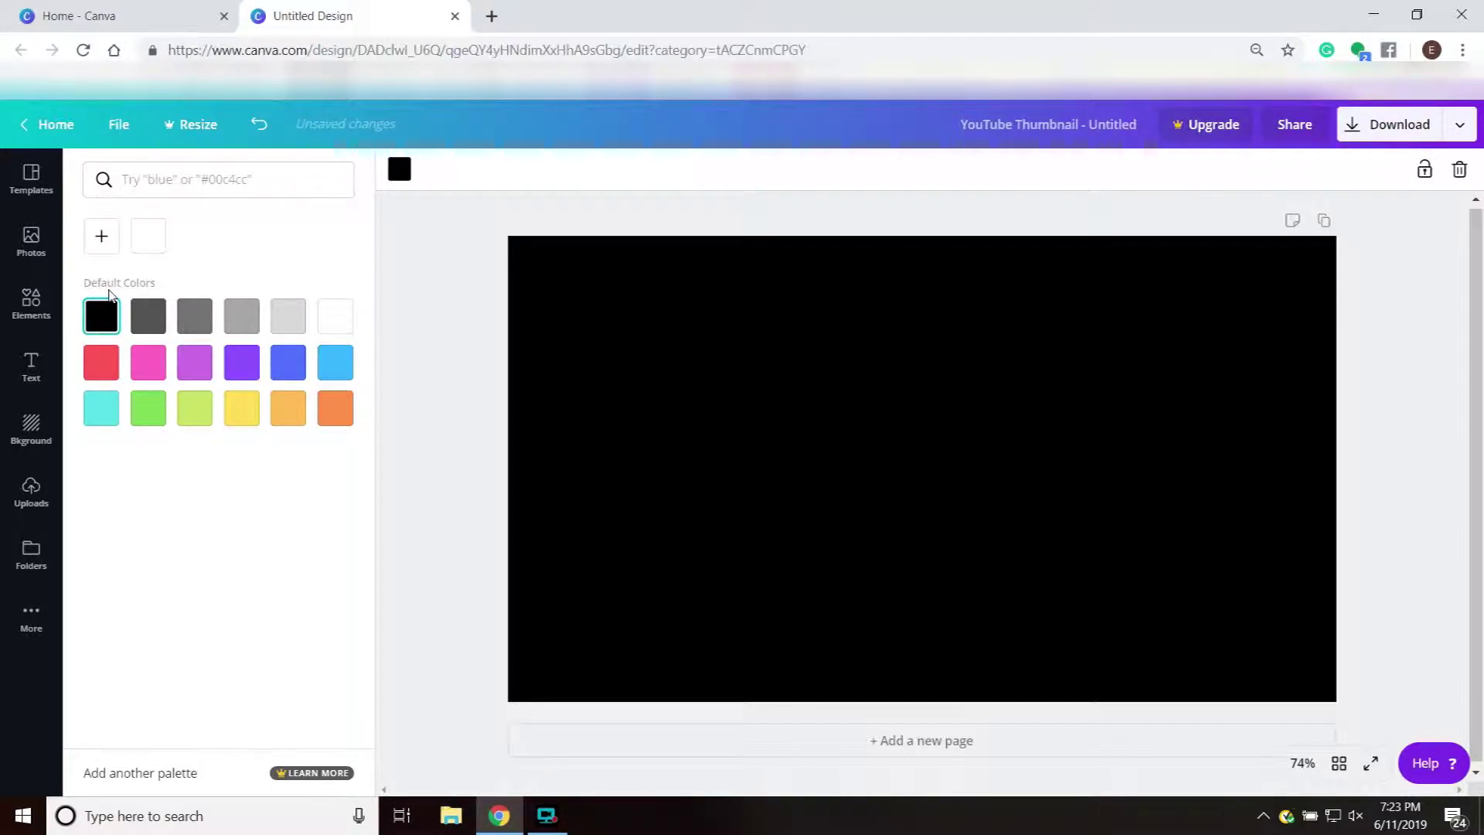
- Add a white circle from the basic shapes to the black page
left_click(35, 317)
scroll(183, 357, "up", 10)
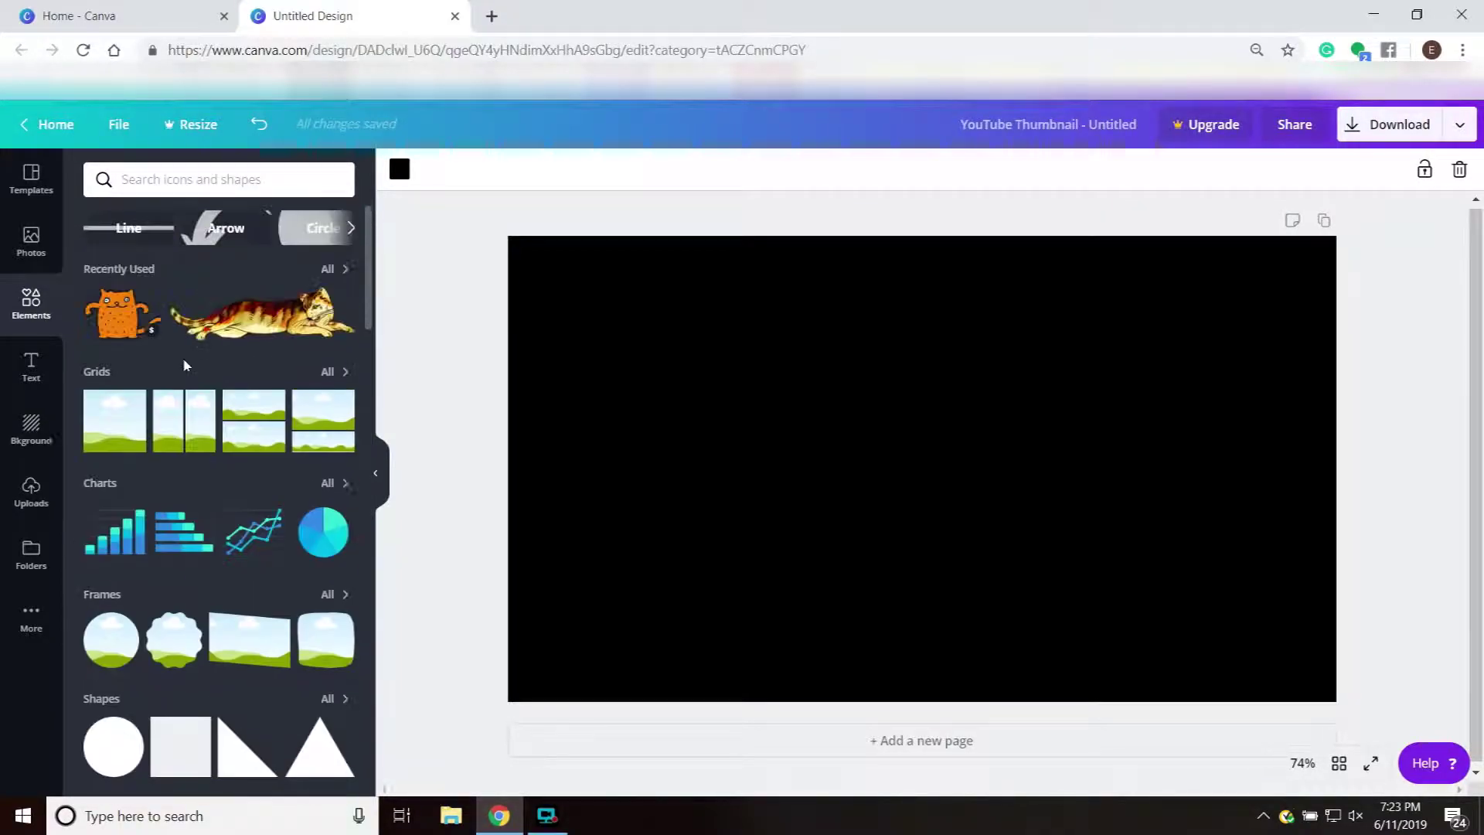
scroll(183, 357, "down", 4)
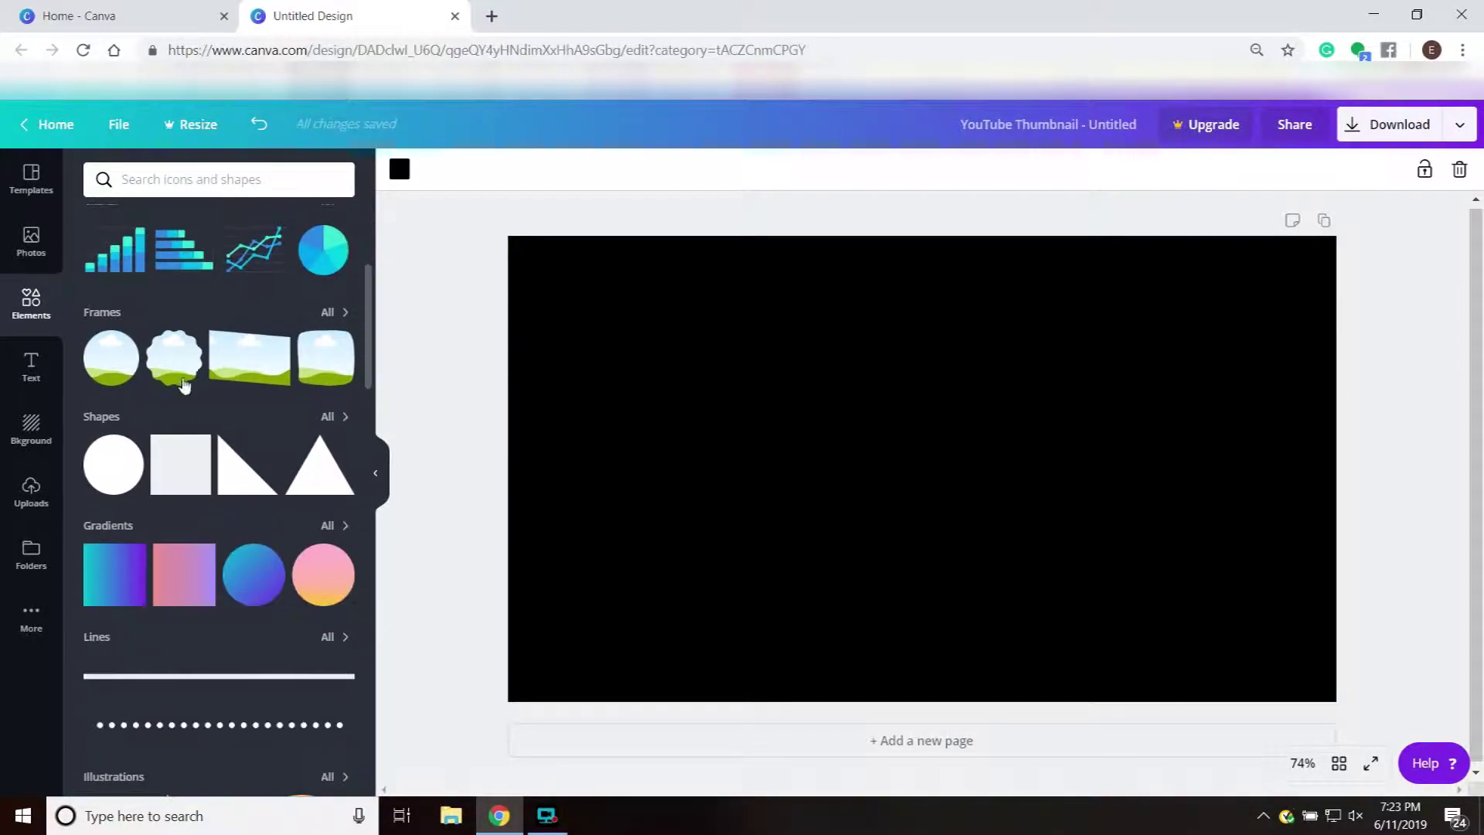
left_click(111, 467)
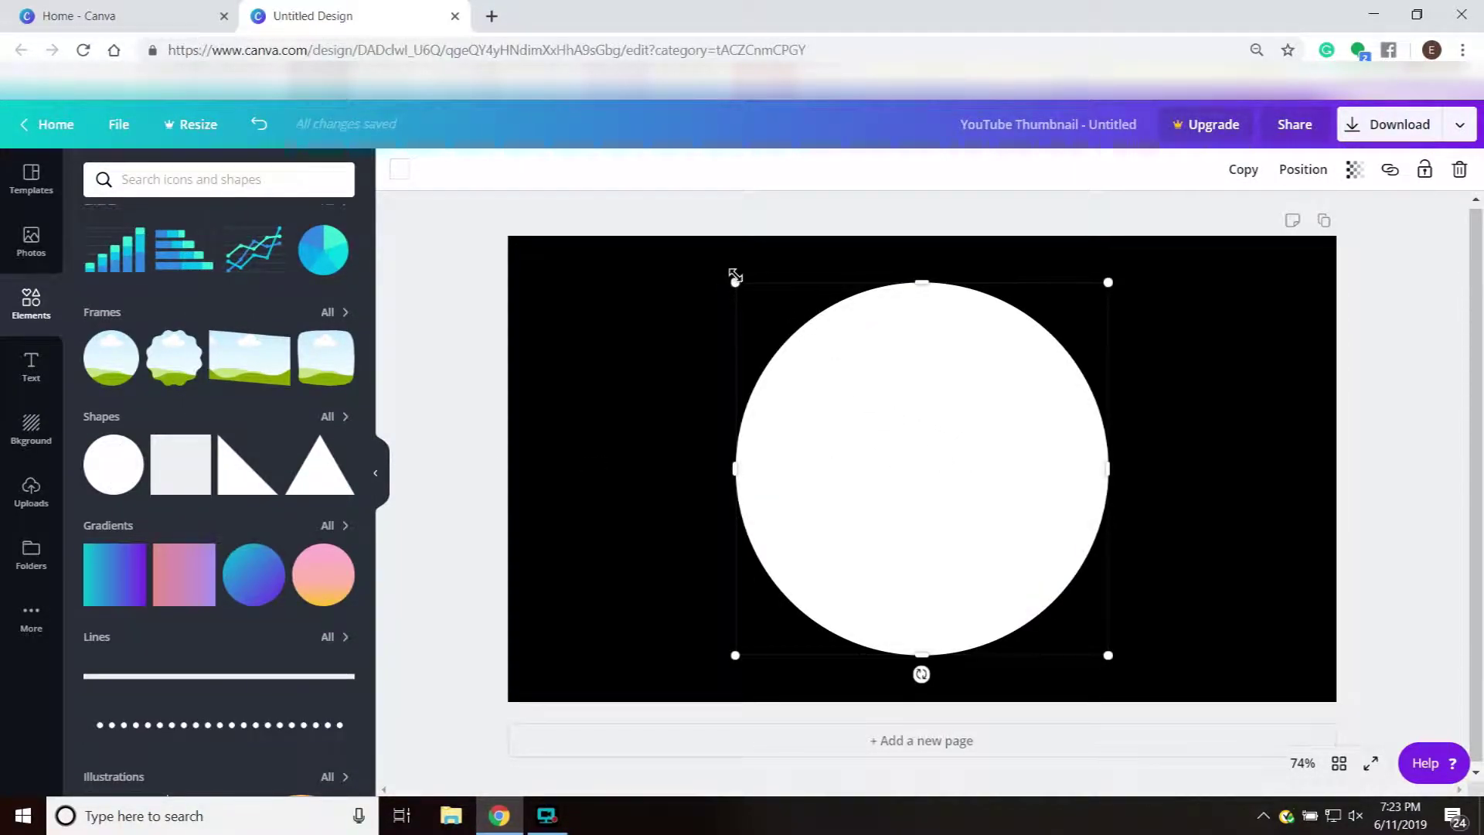
- Enlarge the white circle beyond the page height and centre it vertically, with more than half of it past the page's left edge
left_click_drag(738, 283, 561, 187)
left_click_drag(833, 415, 533, 464)
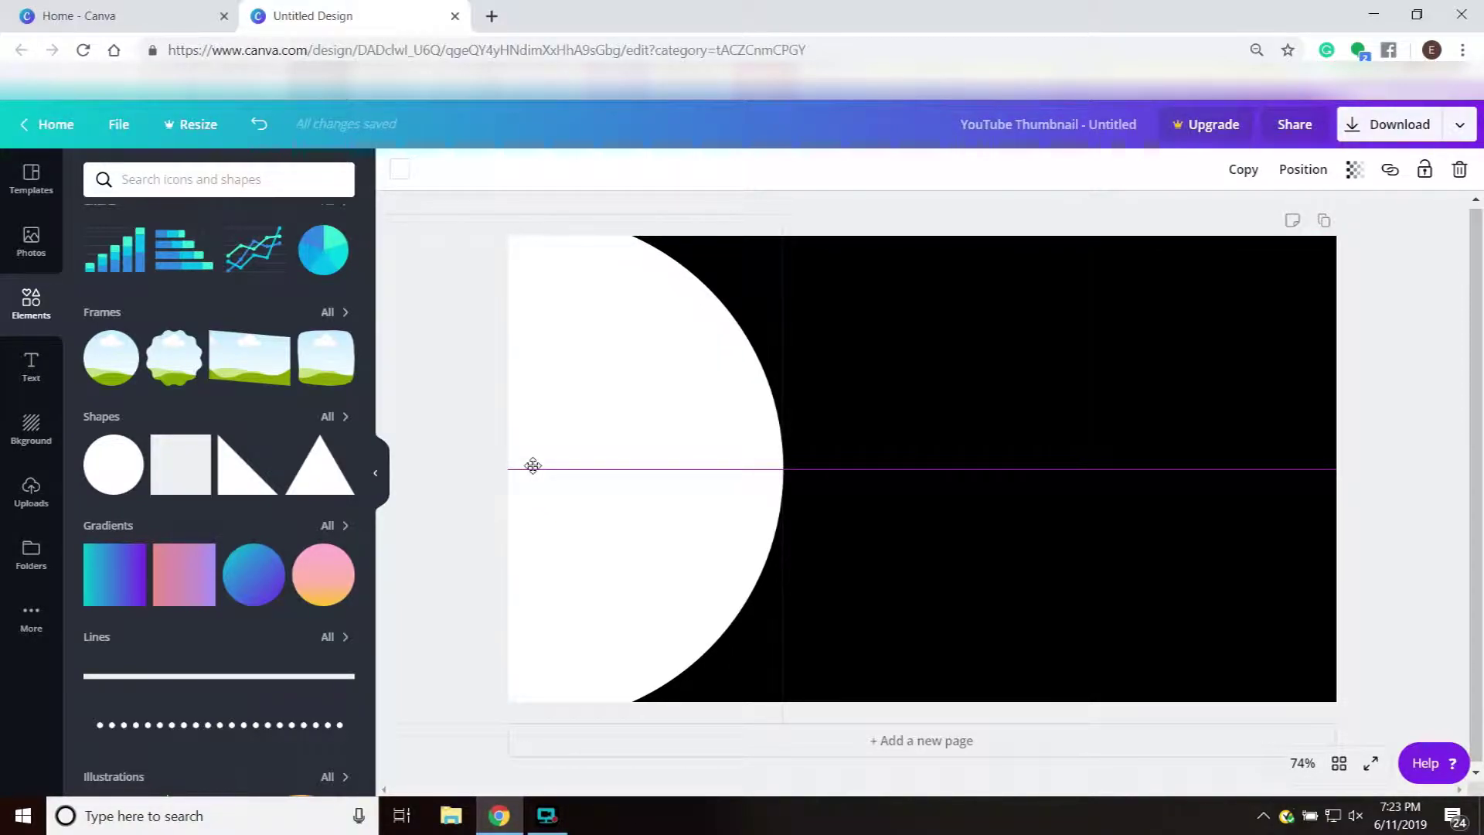
left_click_drag(532, 465, 469, 473)
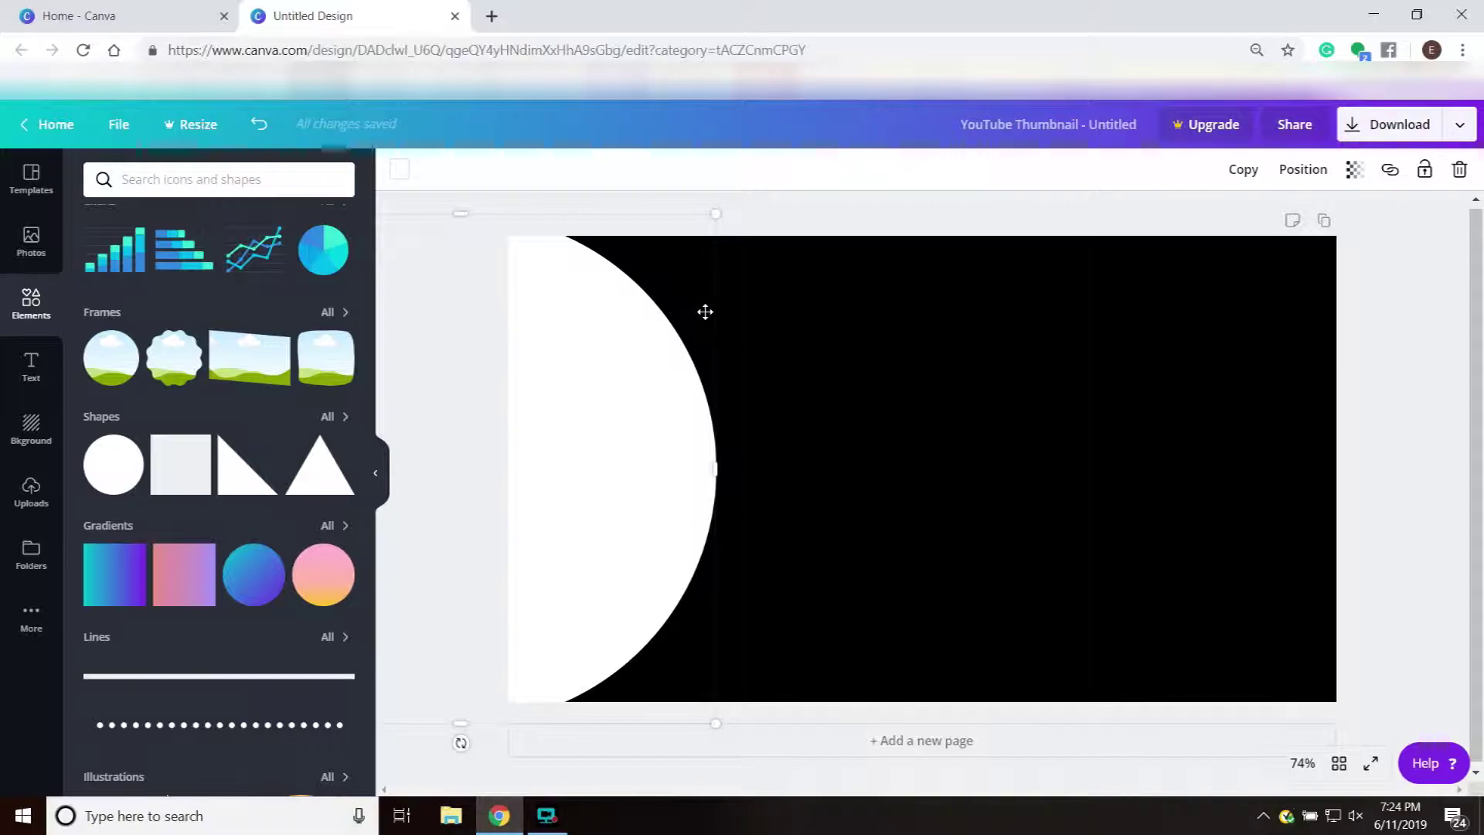
- Add a heading to the black page and set its font to Atma Bold and its colour to white
left_click(37, 371)
left_click(144, 253)
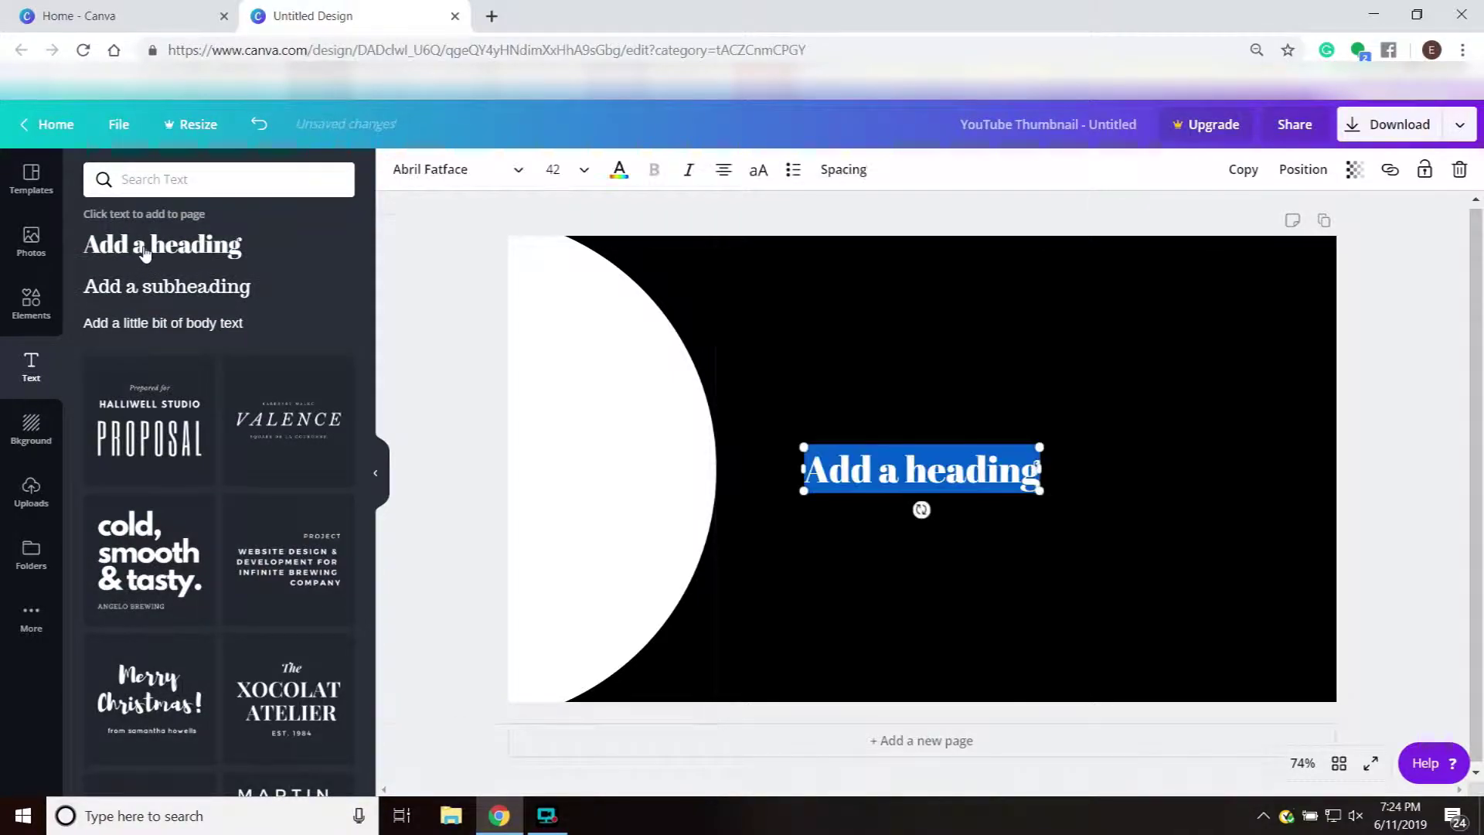
left_click(518, 170)
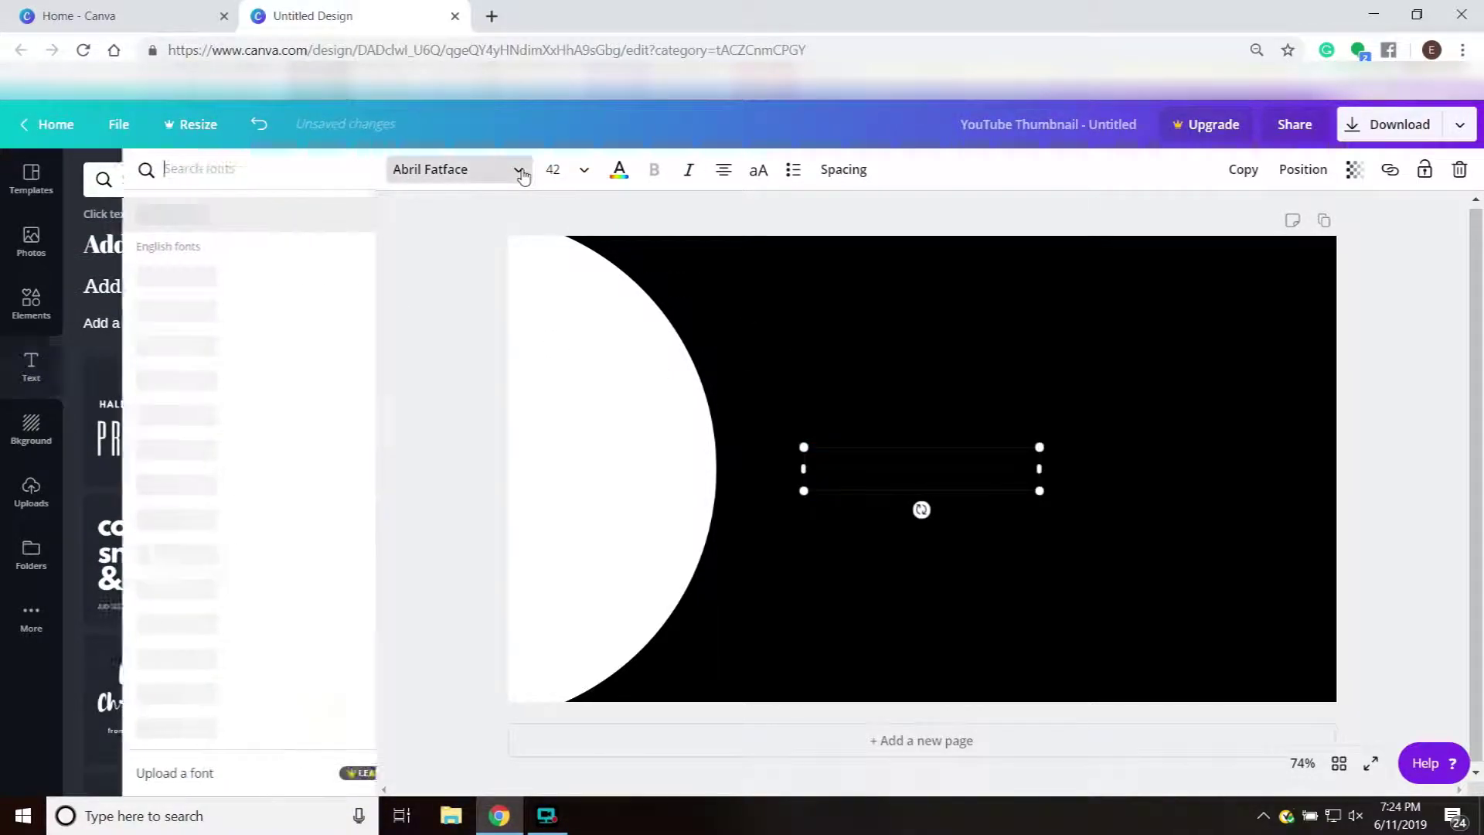
scroll(193, 471, "down", 4)
scroll(193, 472, "down", 15)
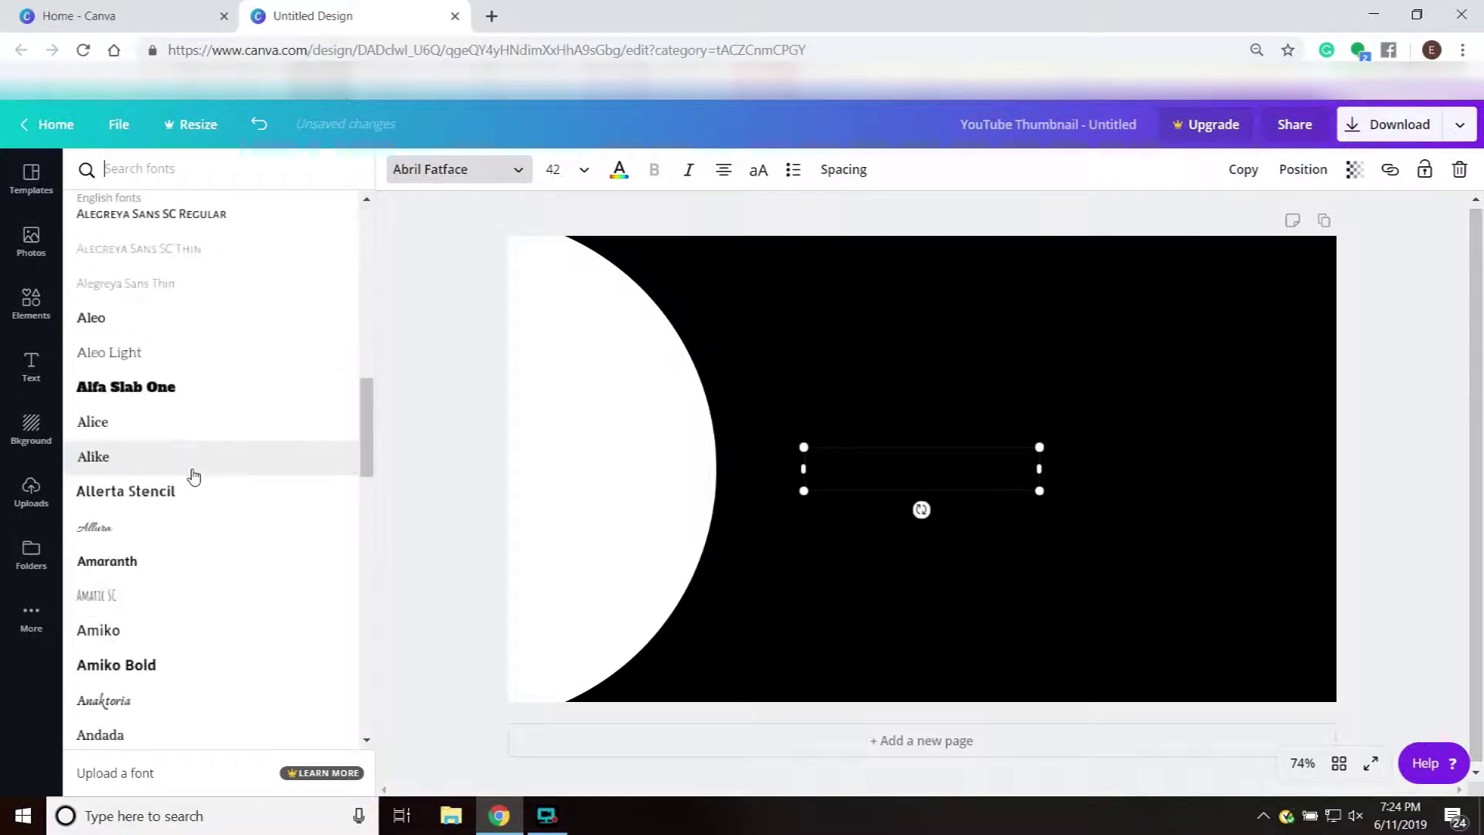
scroll(209, 499, "down", 3)
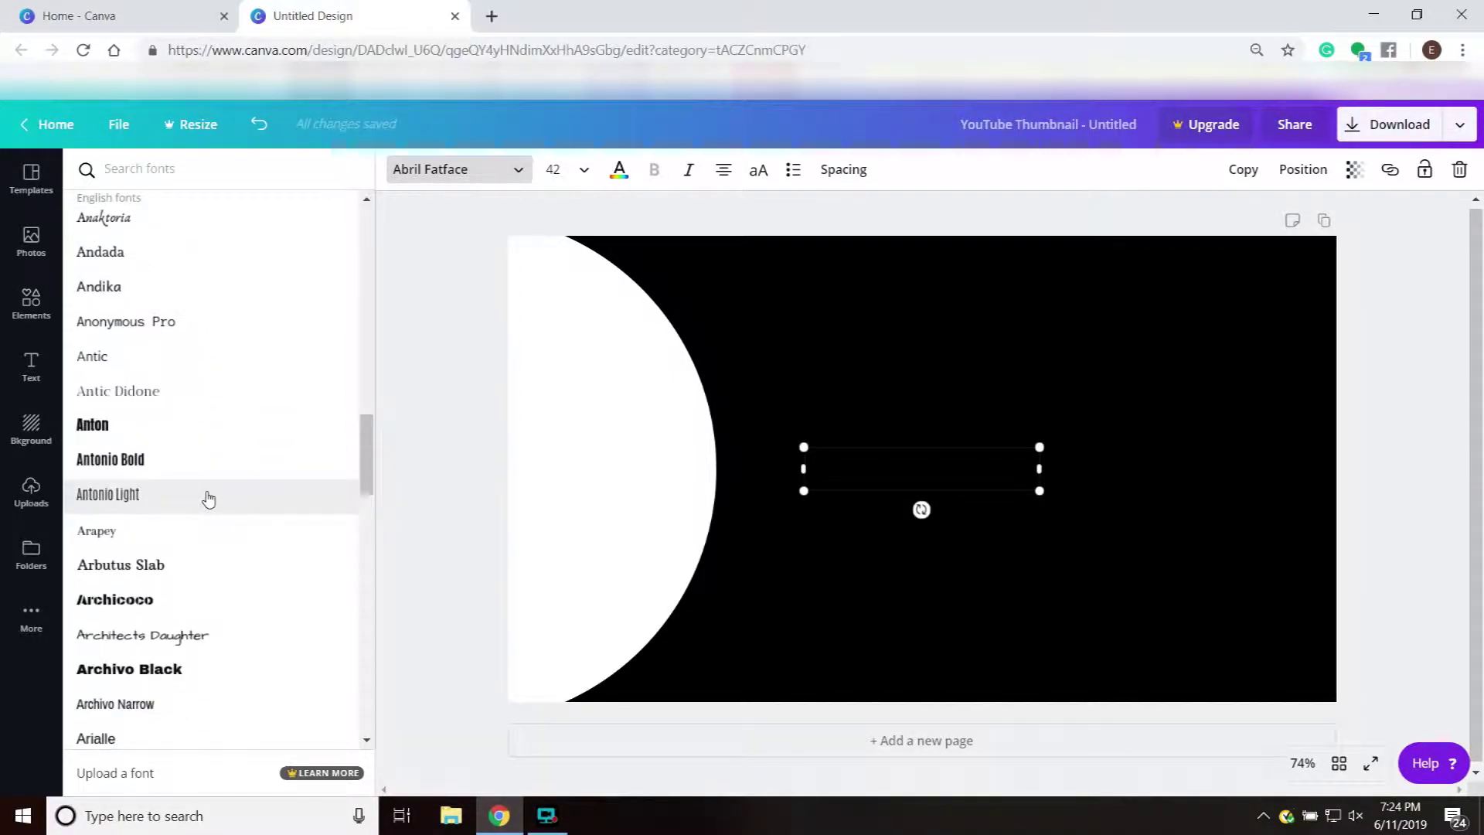
scroll(209, 498, "down", 6)
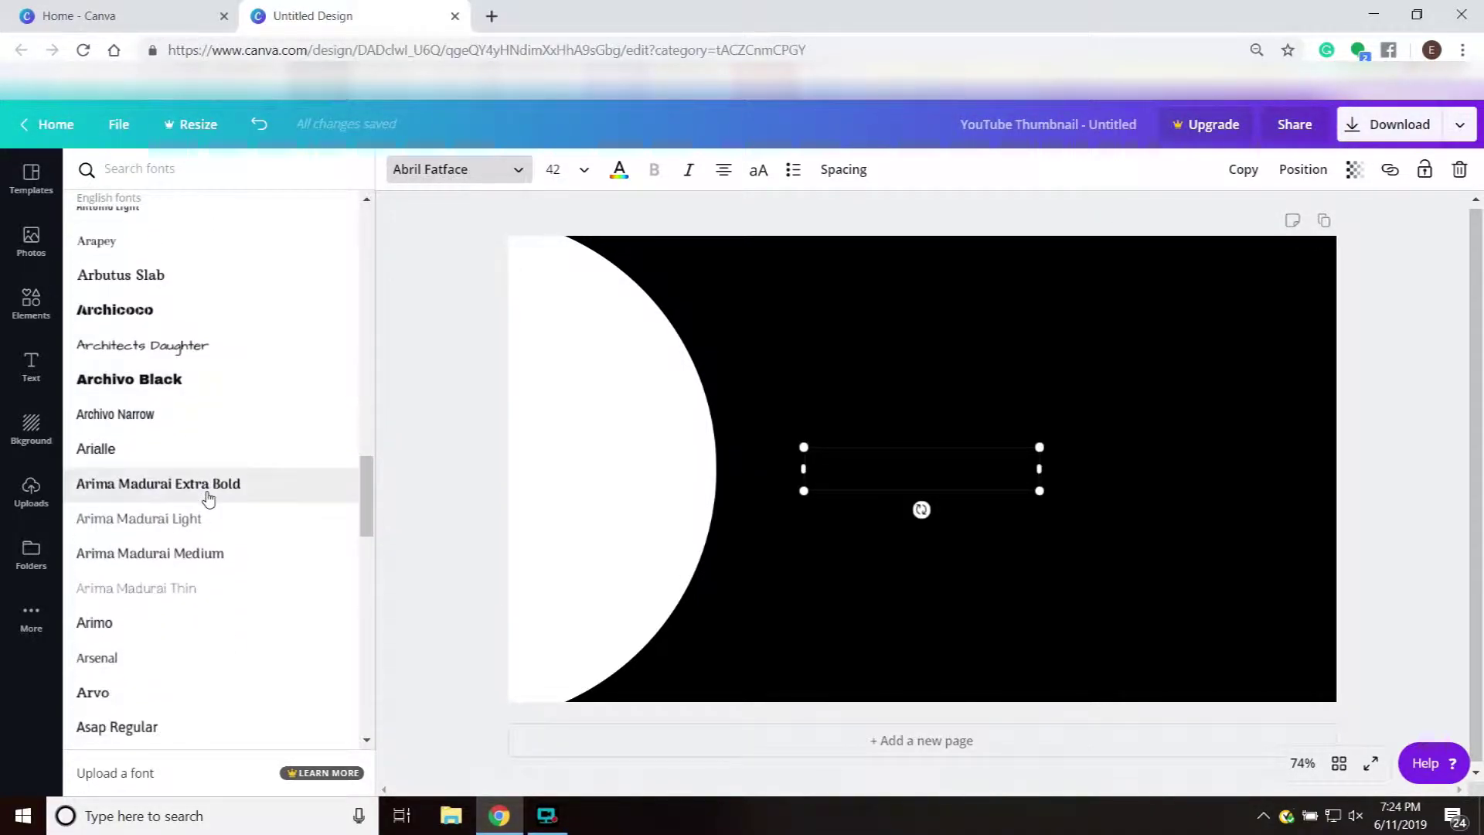
scroll(209, 498, "down", 4)
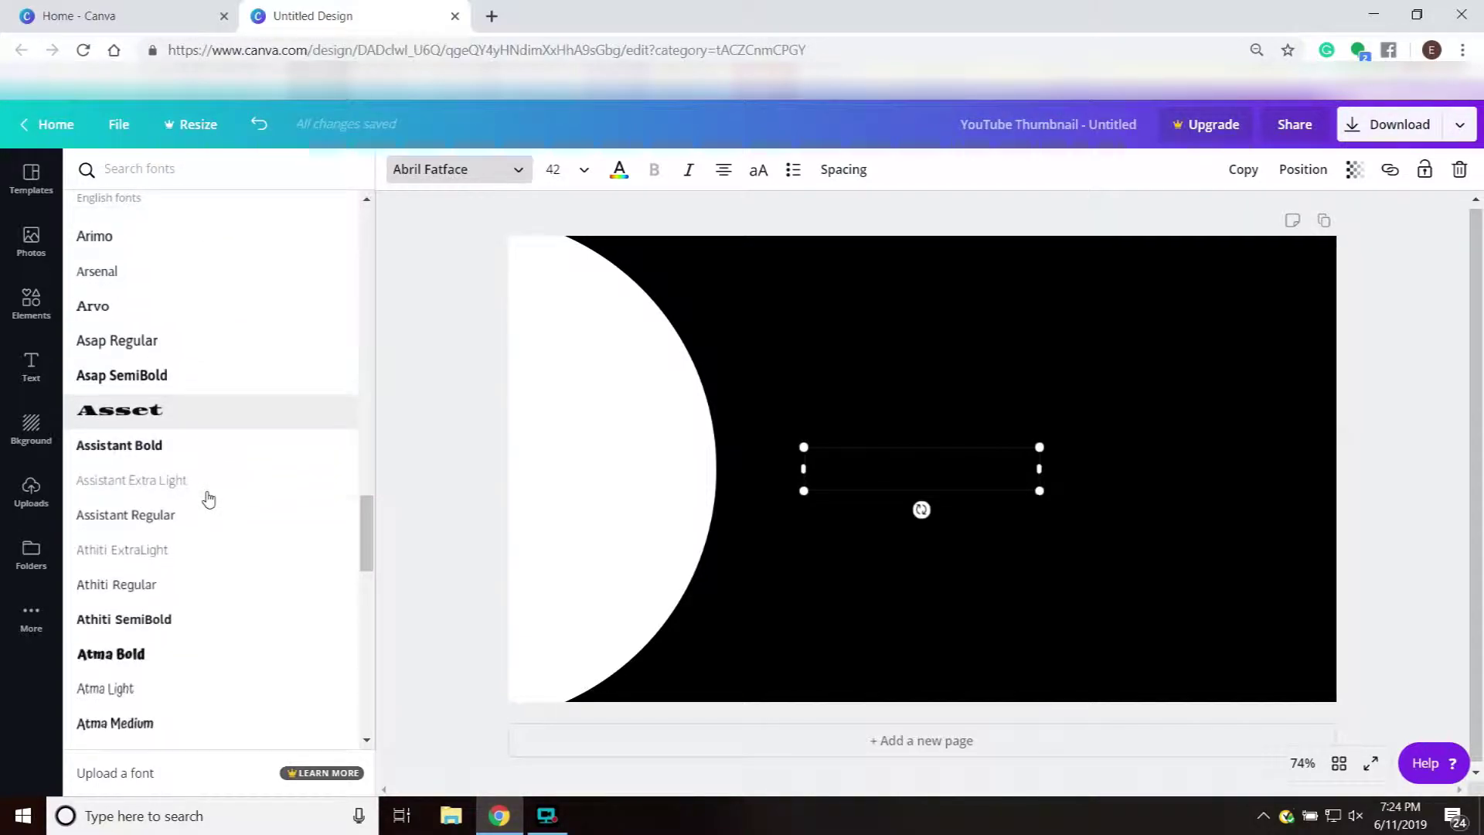
left_click(138, 561)
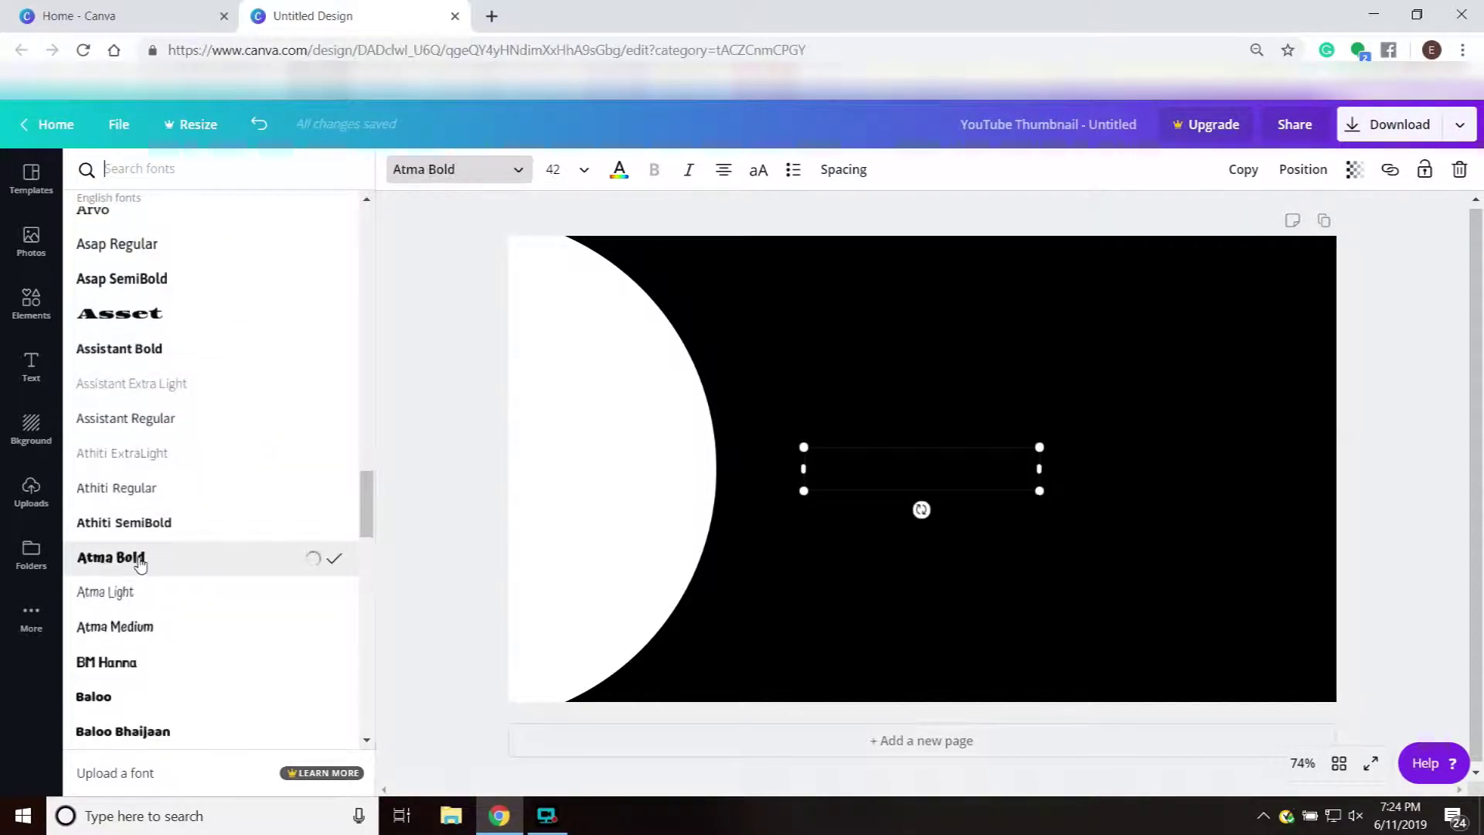
left_click(618, 172)
left_click(331, 318)
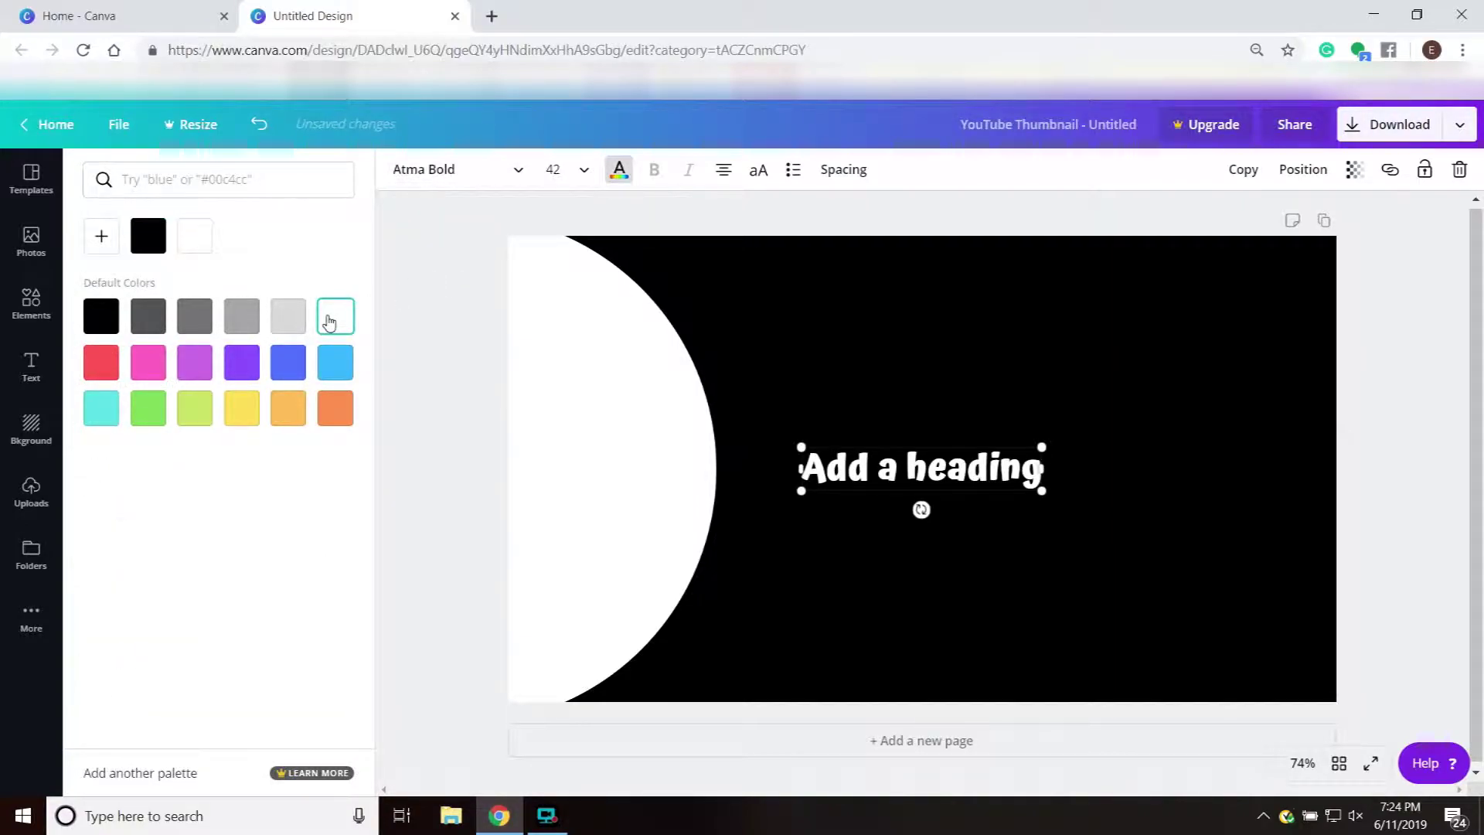
- Replace the placeholder heading text with "How To"
triple_click(912, 473)
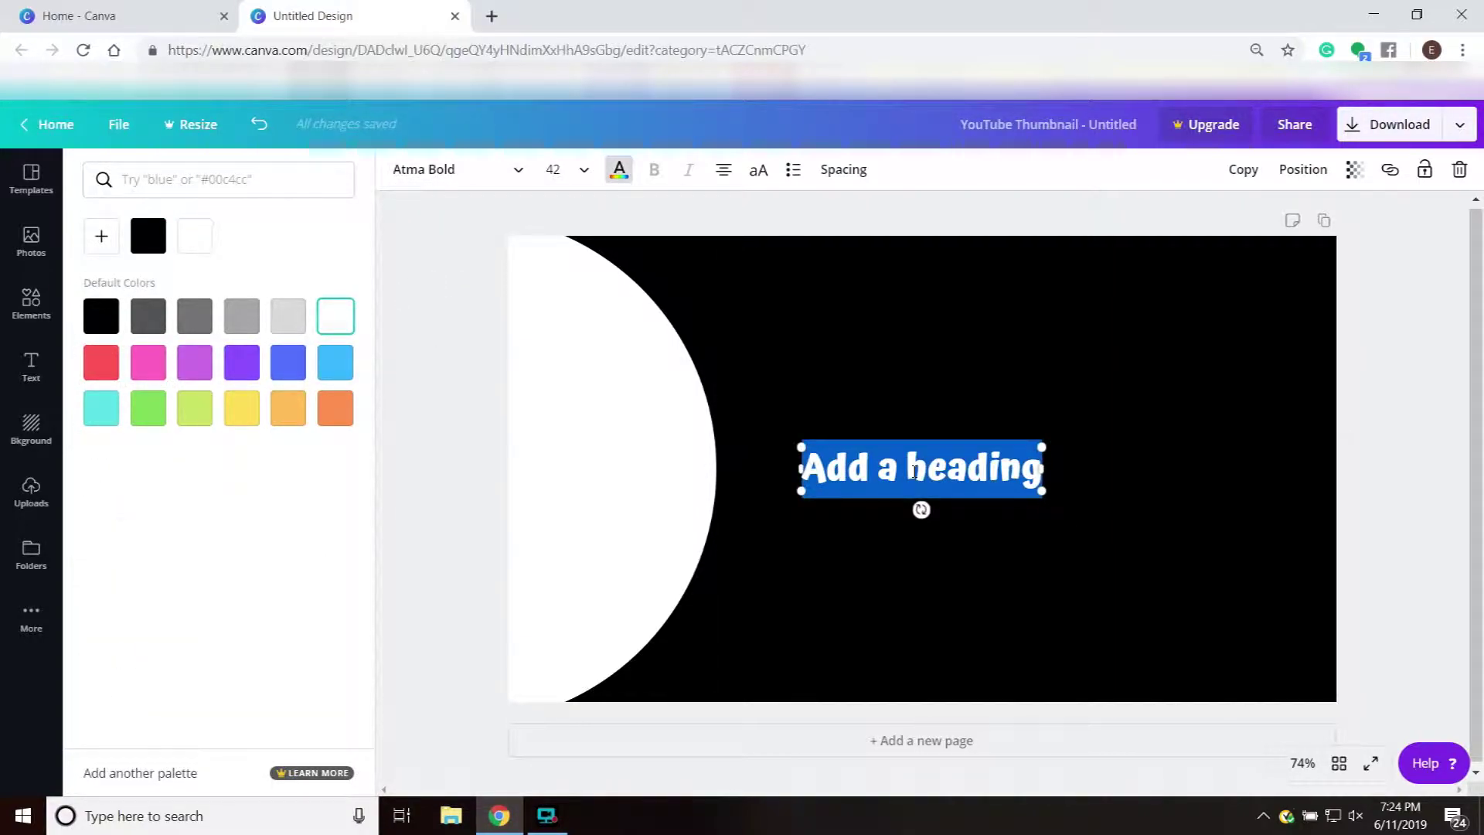
type("How to m")
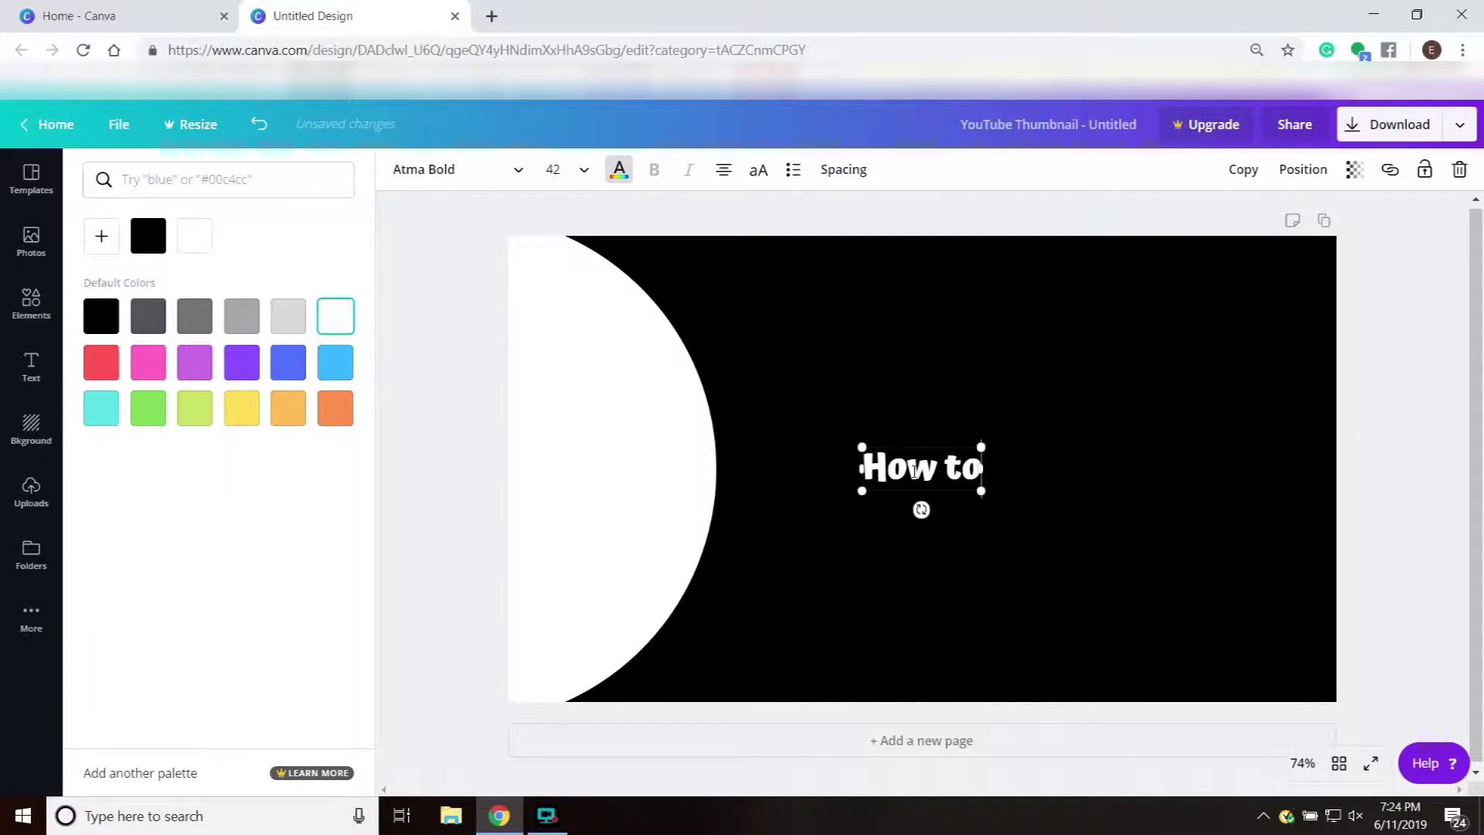
key("BackSpace")
key("BackSpace")
key("BackSpace")
key("BackSpace")
key("BackSpace")
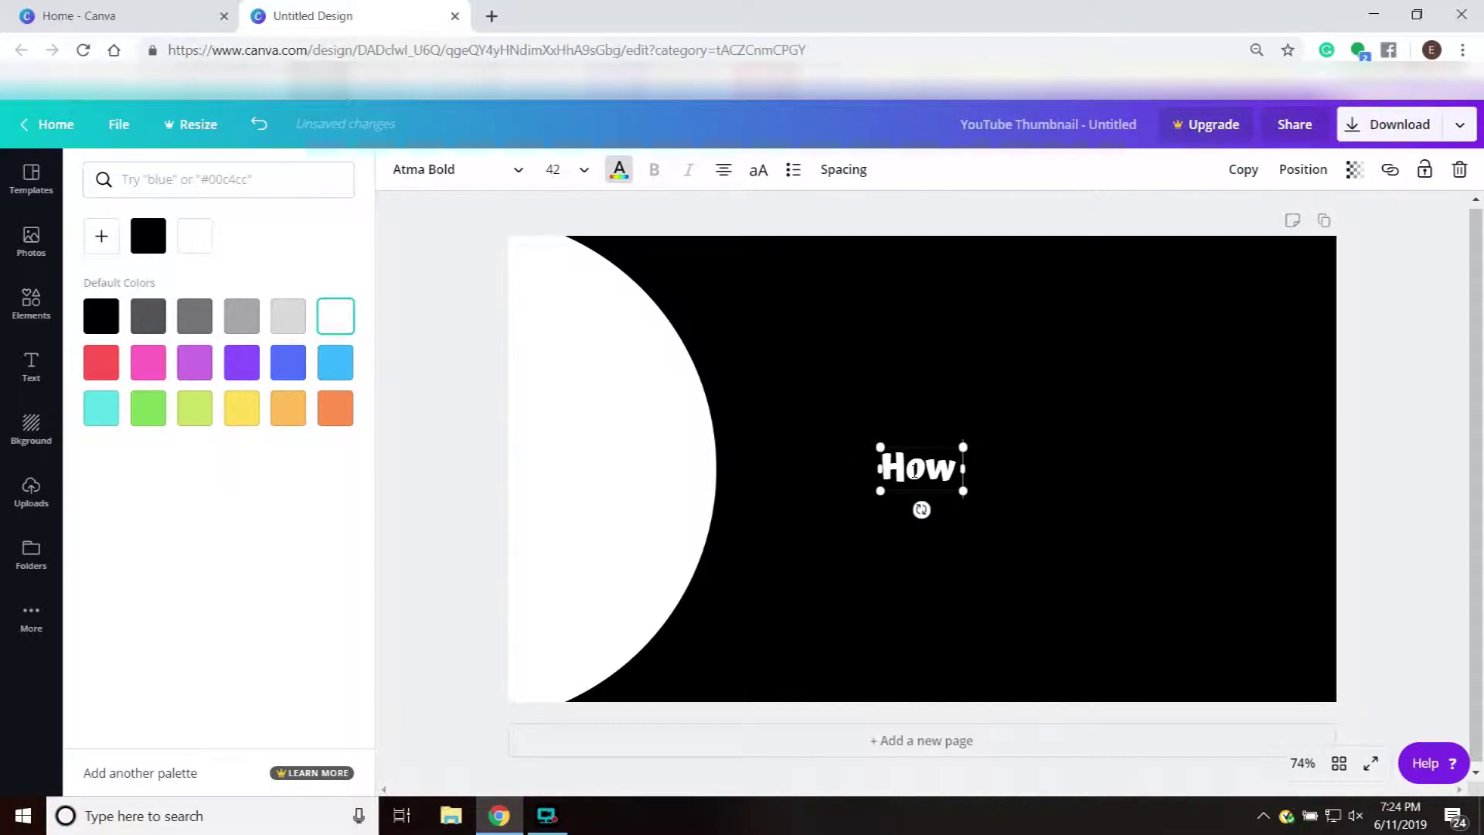
type("To")
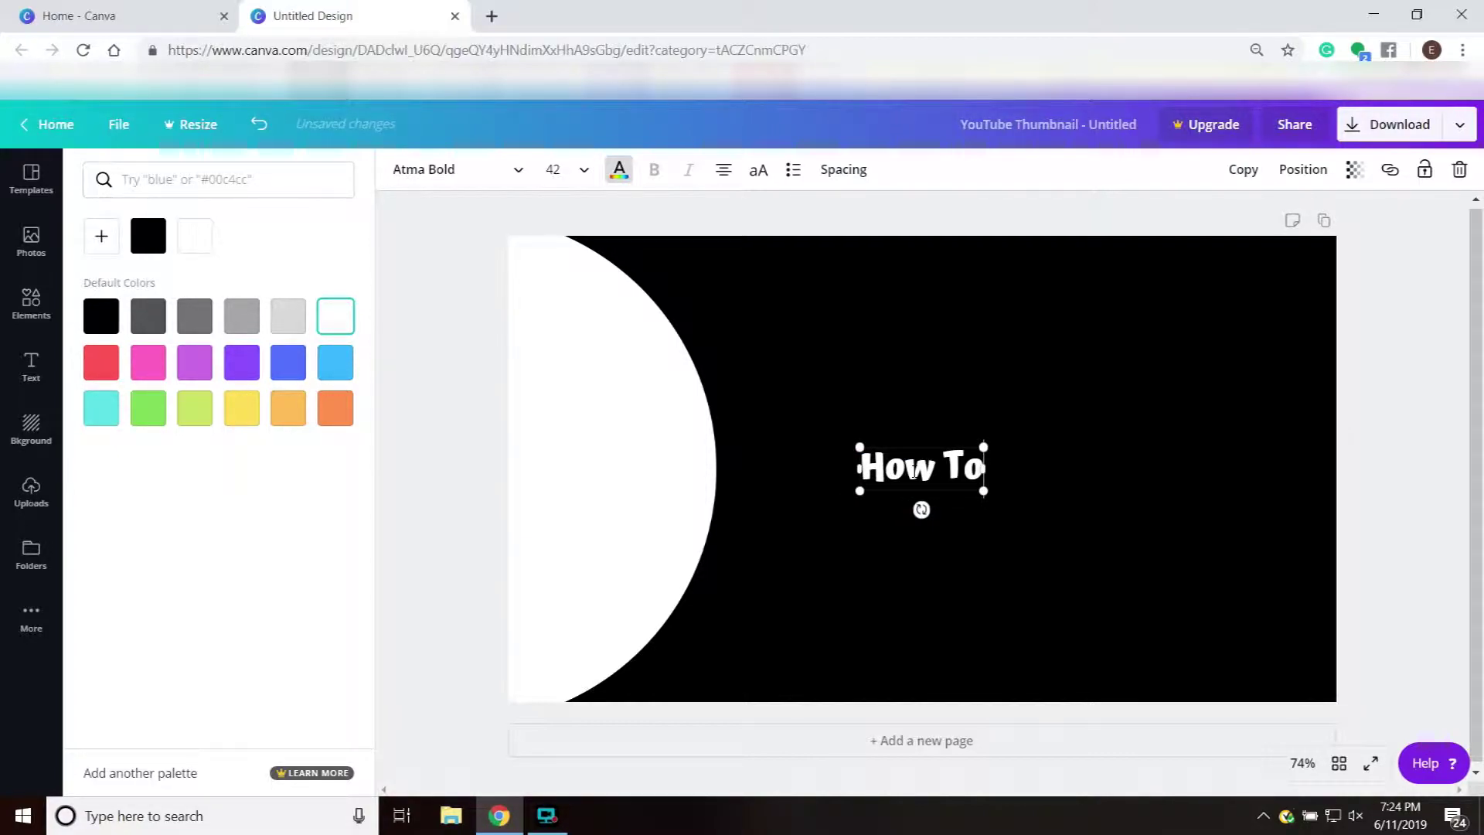
- Set the font size of the "How To" text to 96
left_click(583, 169)
scroll(587, 450, "down", 2)
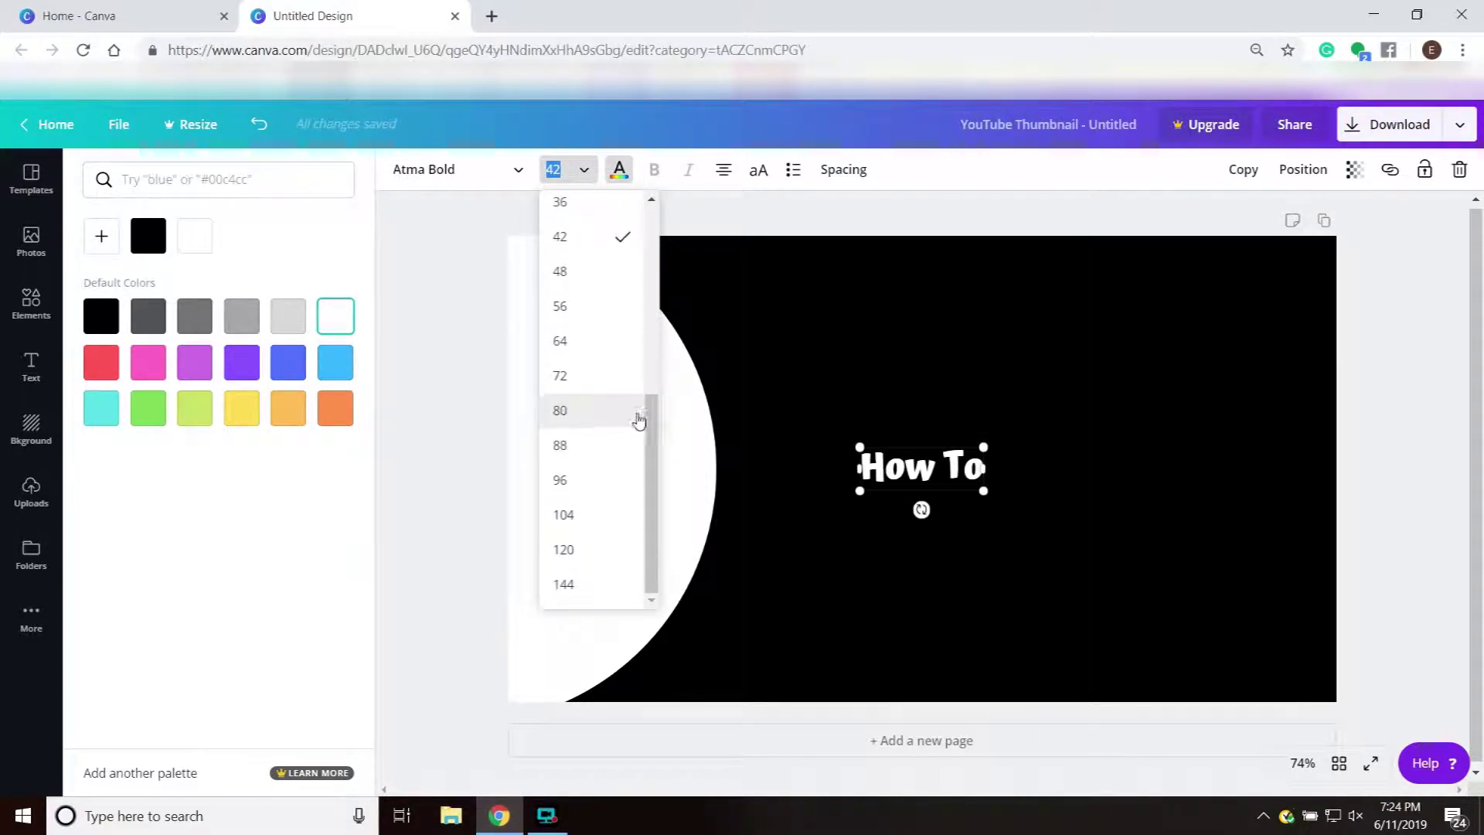
left_click(589, 485)
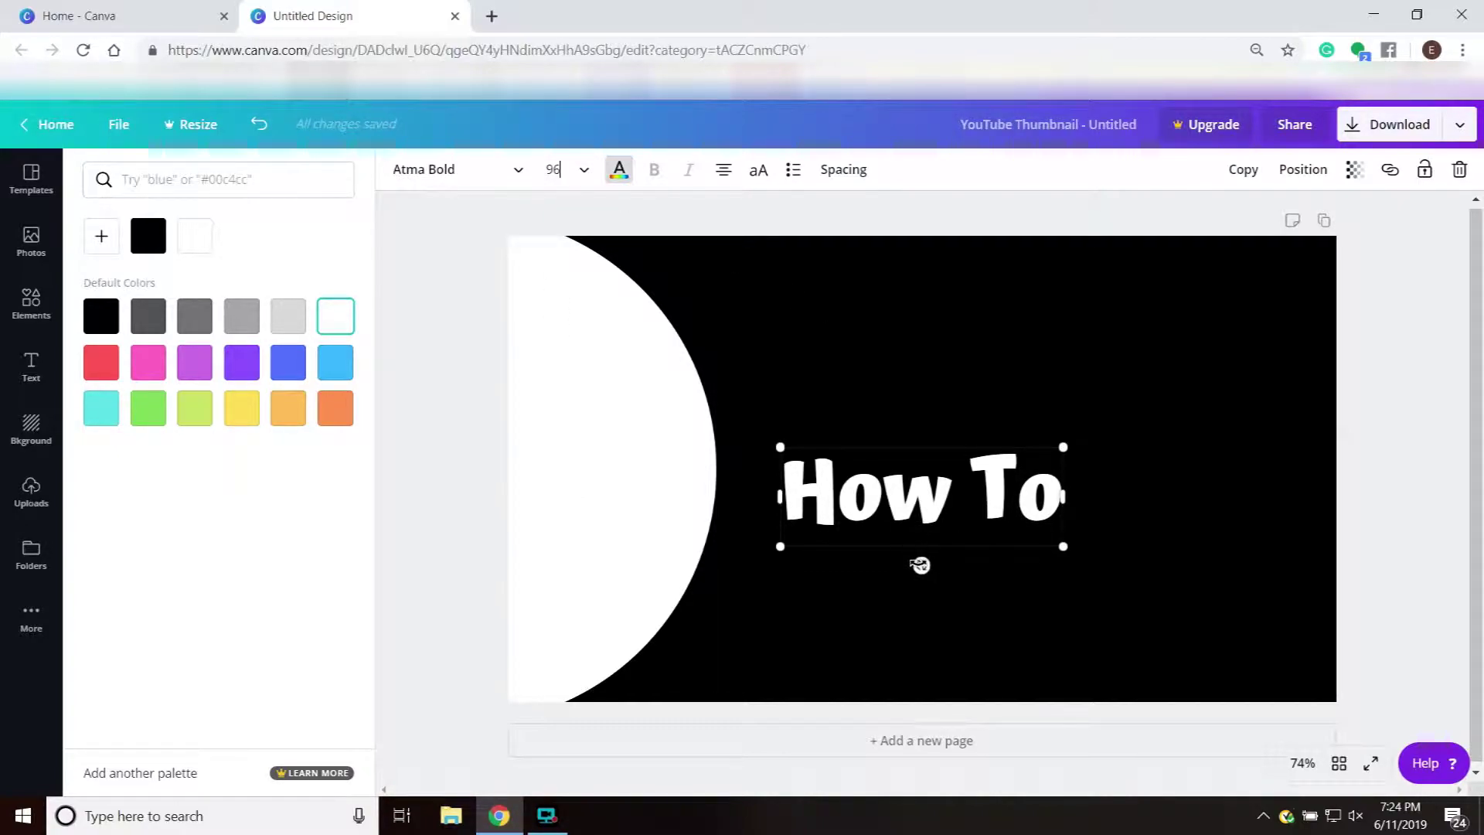
- Rotate the "How To" text to about -11° and place it in the page's upper half, against the large circle's right edge
left_click_drag(921, 565, 937, 560)
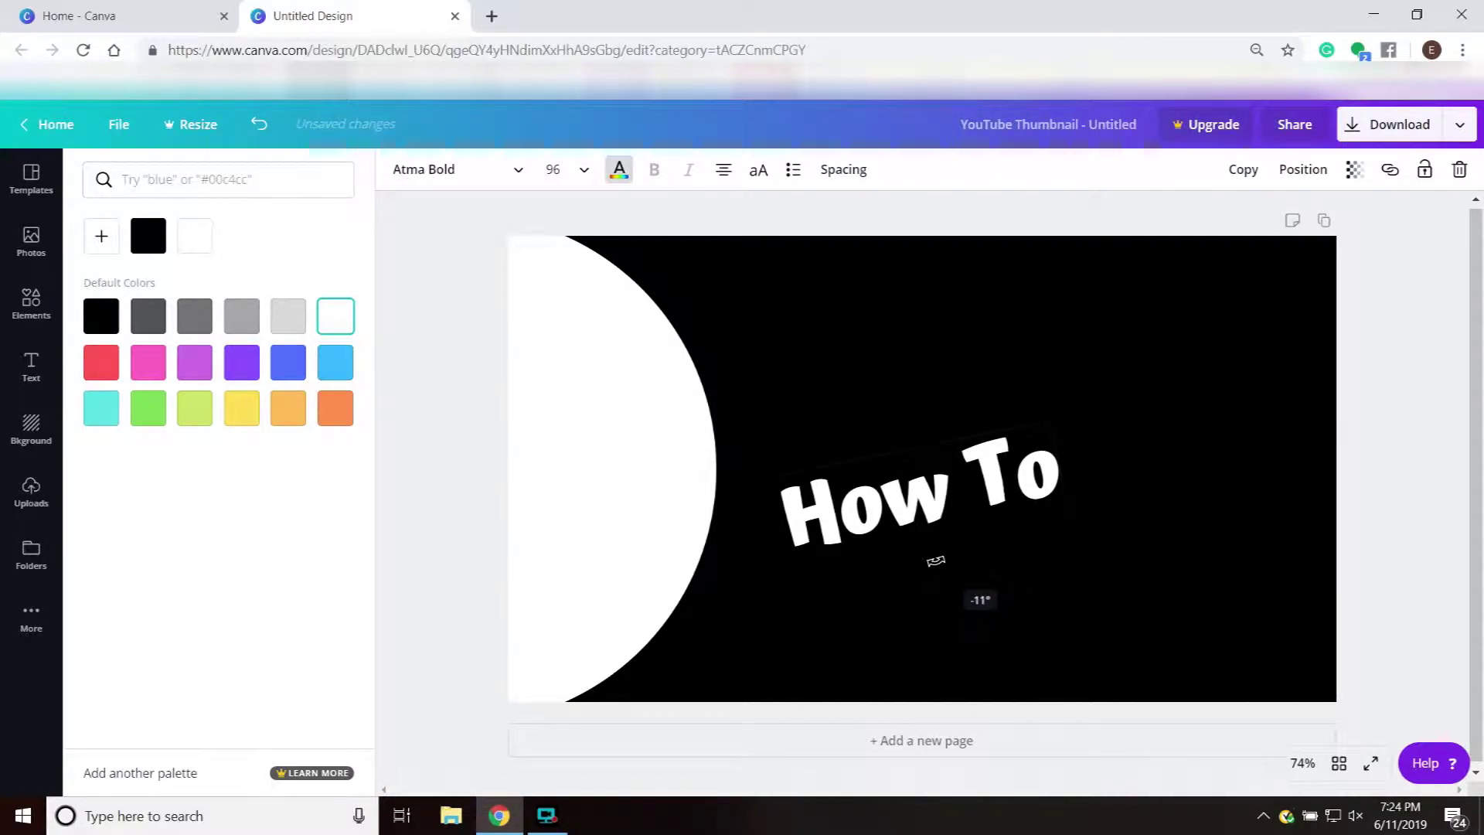
left_click_drag(907, 444, 825, 305)
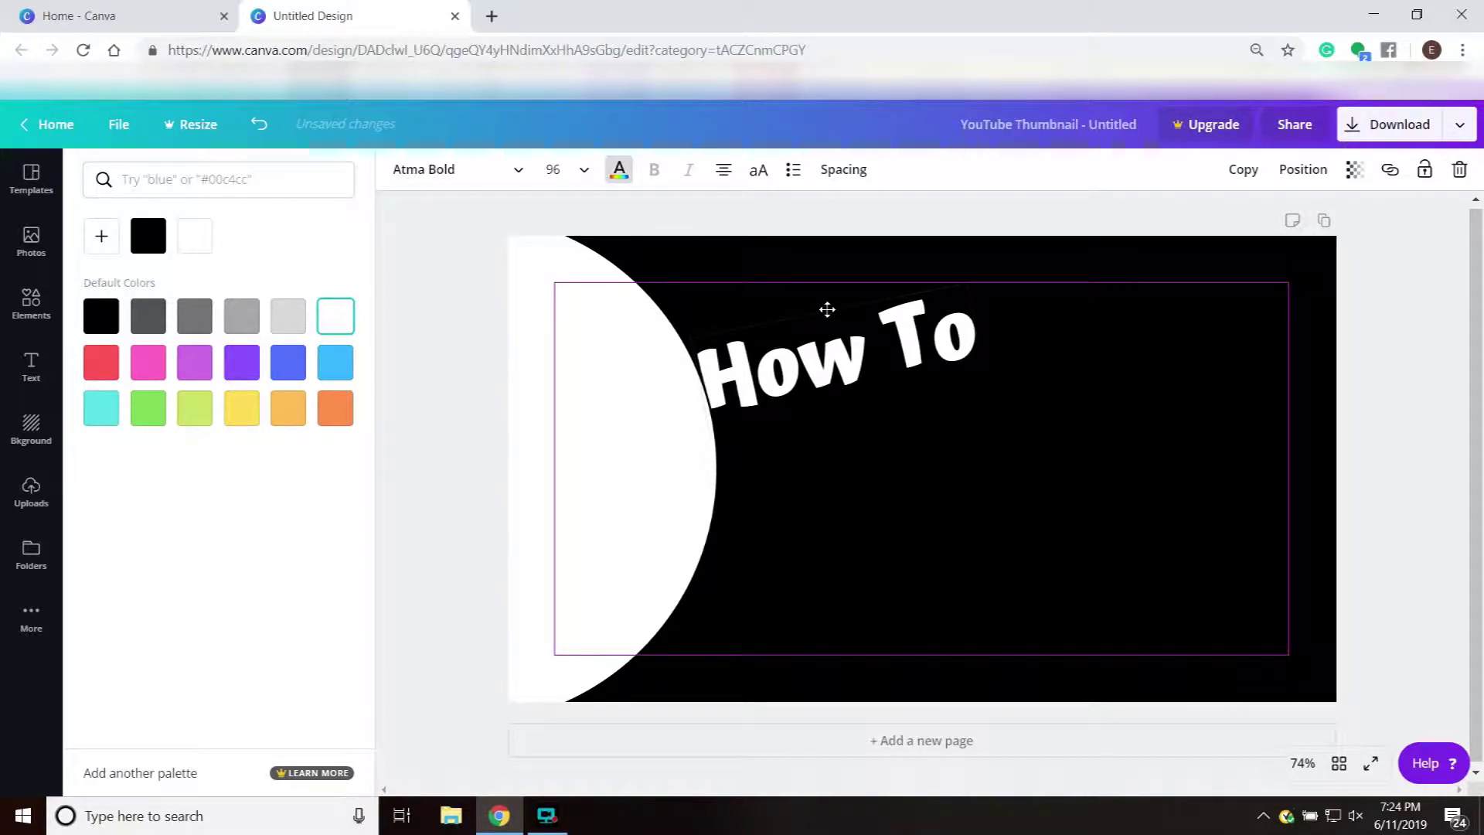
left_click_drag(827, 310, 827, 309)
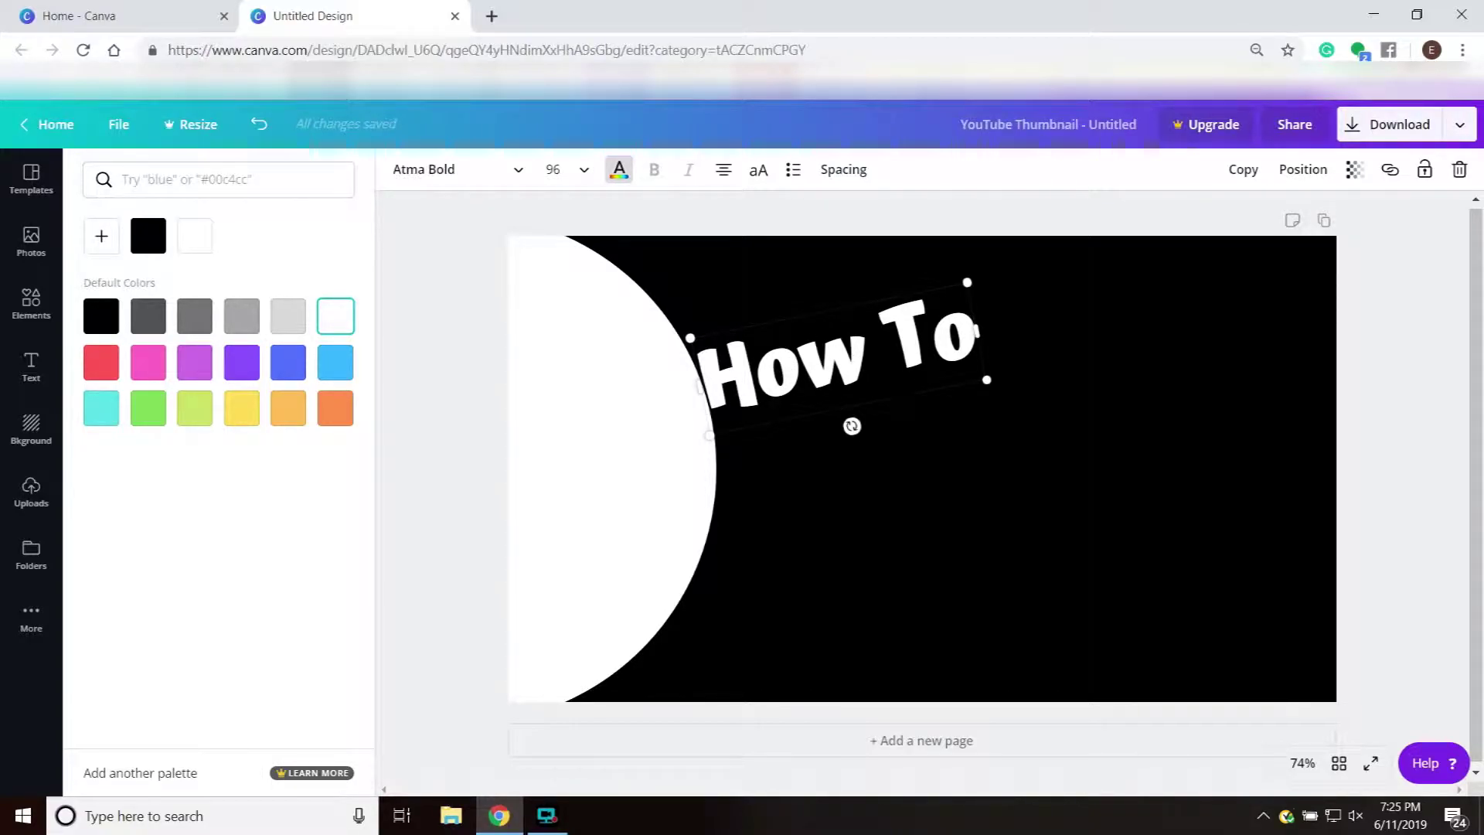
left_click(804, 469)
- Duplicate the "How To" text, place the copy directly beneath it and change its wording to "Make A"
left_click(804, 357)
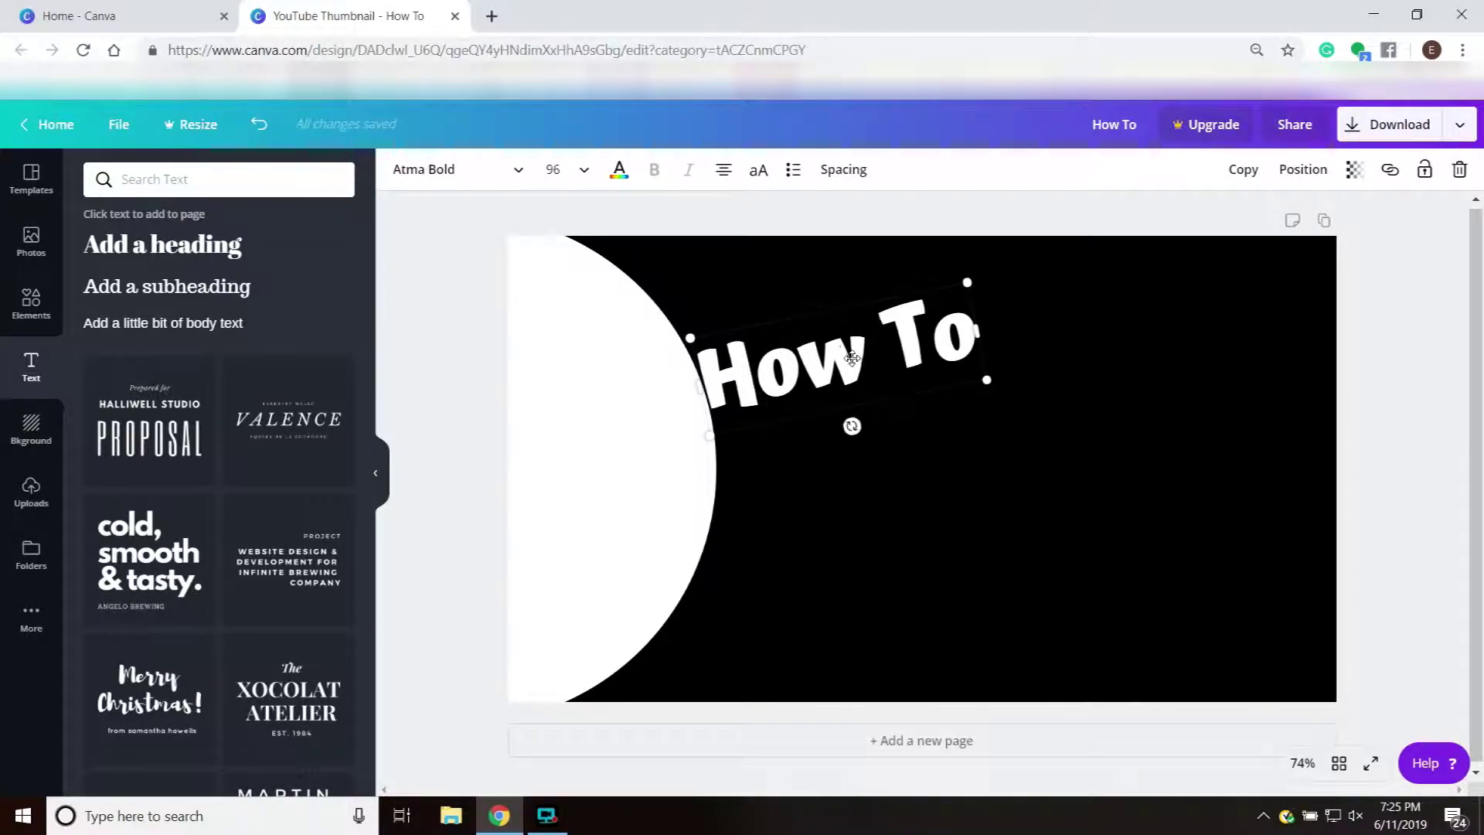
left_click(1241, 169)
left_click_drag(873, 368, 888, 429)
double_click(889, 429)
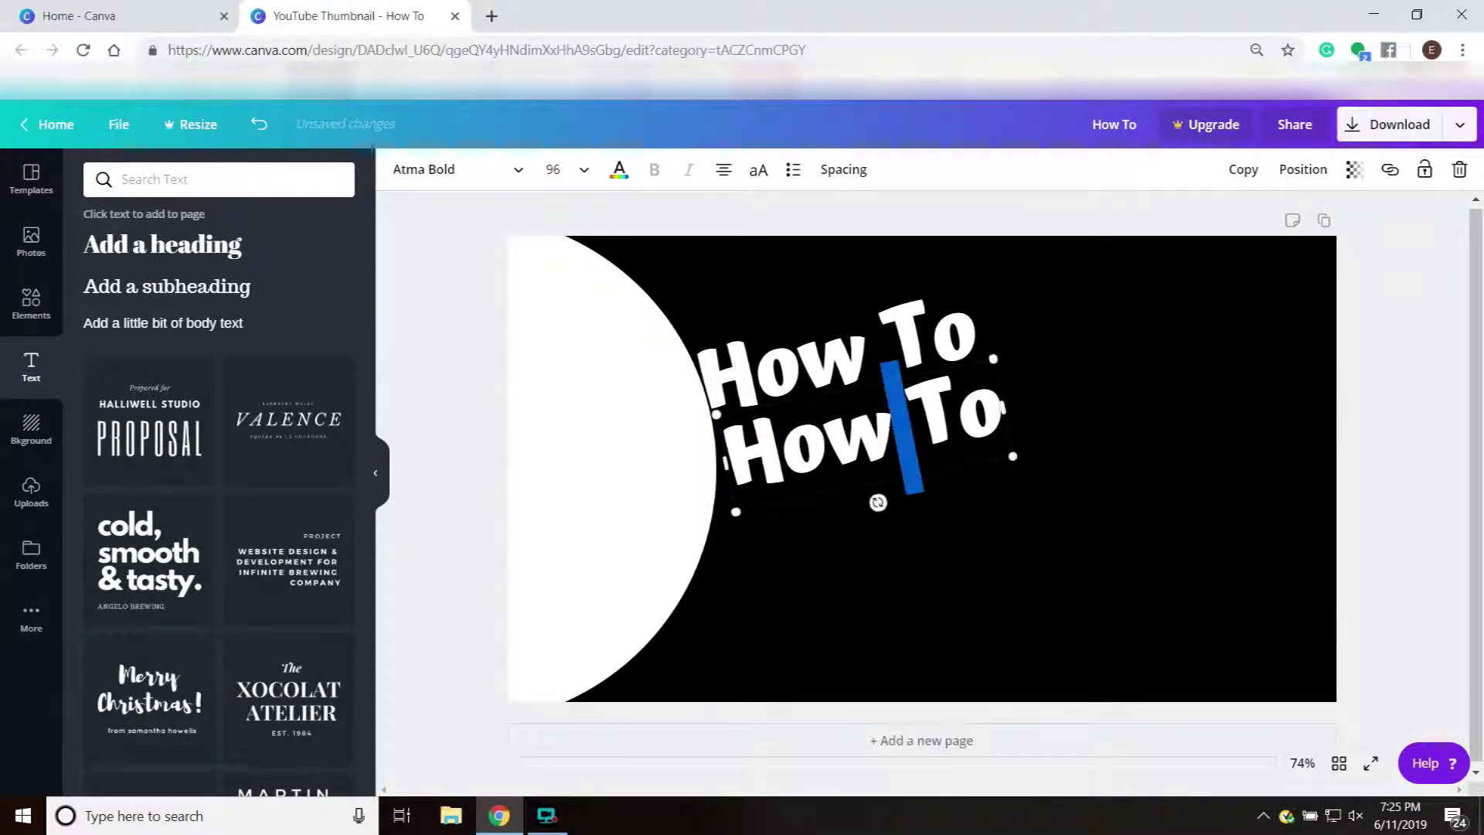
type("Mak")
key("BackSpace")
type("ake A")
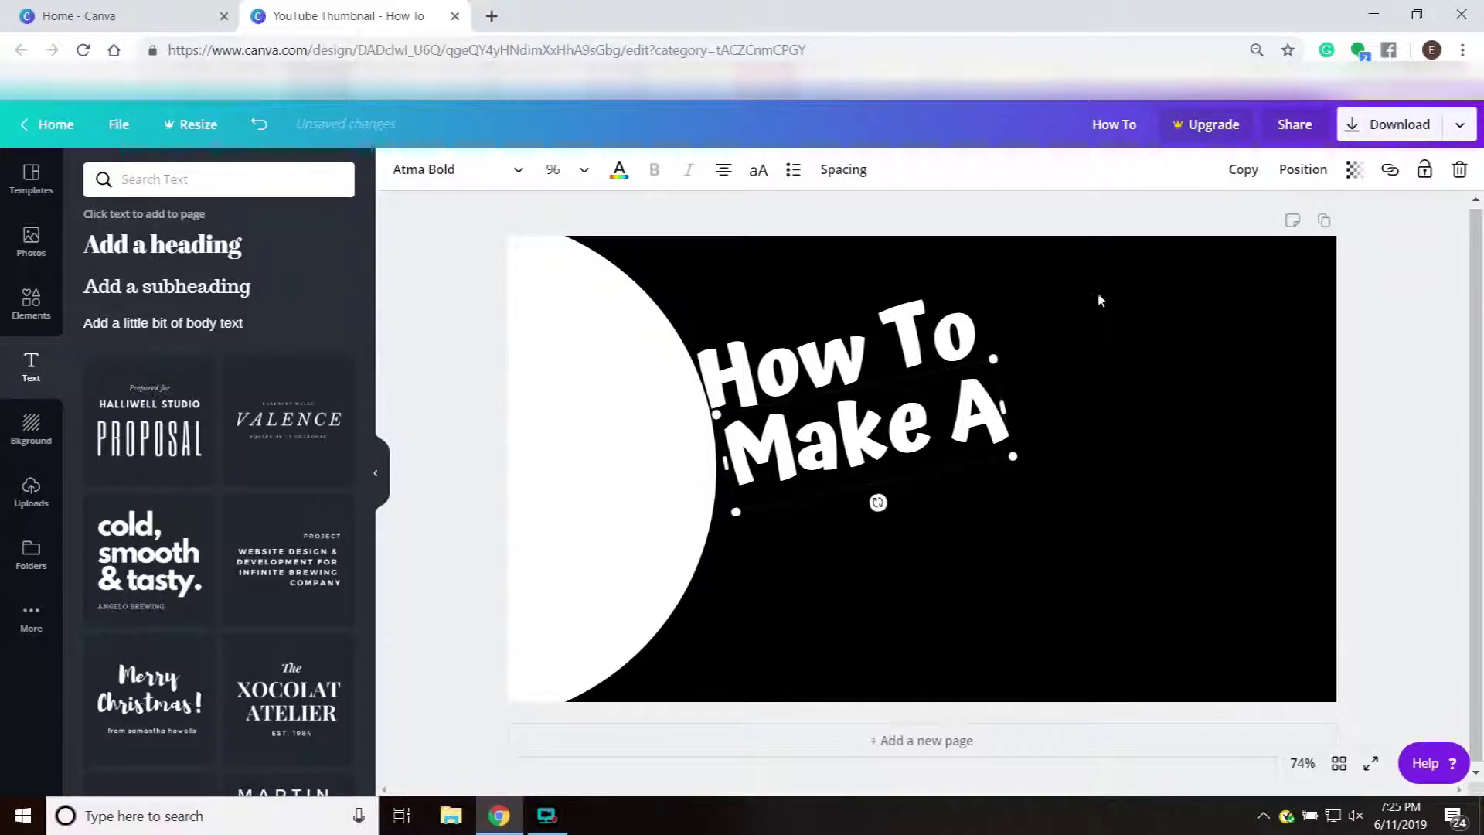
- Duplicate the "Make A" text, change the copy to "Youtube", widen its box to fit one line and place it beneath "Make A"
left_click_drag(856, 457, 868, 470)
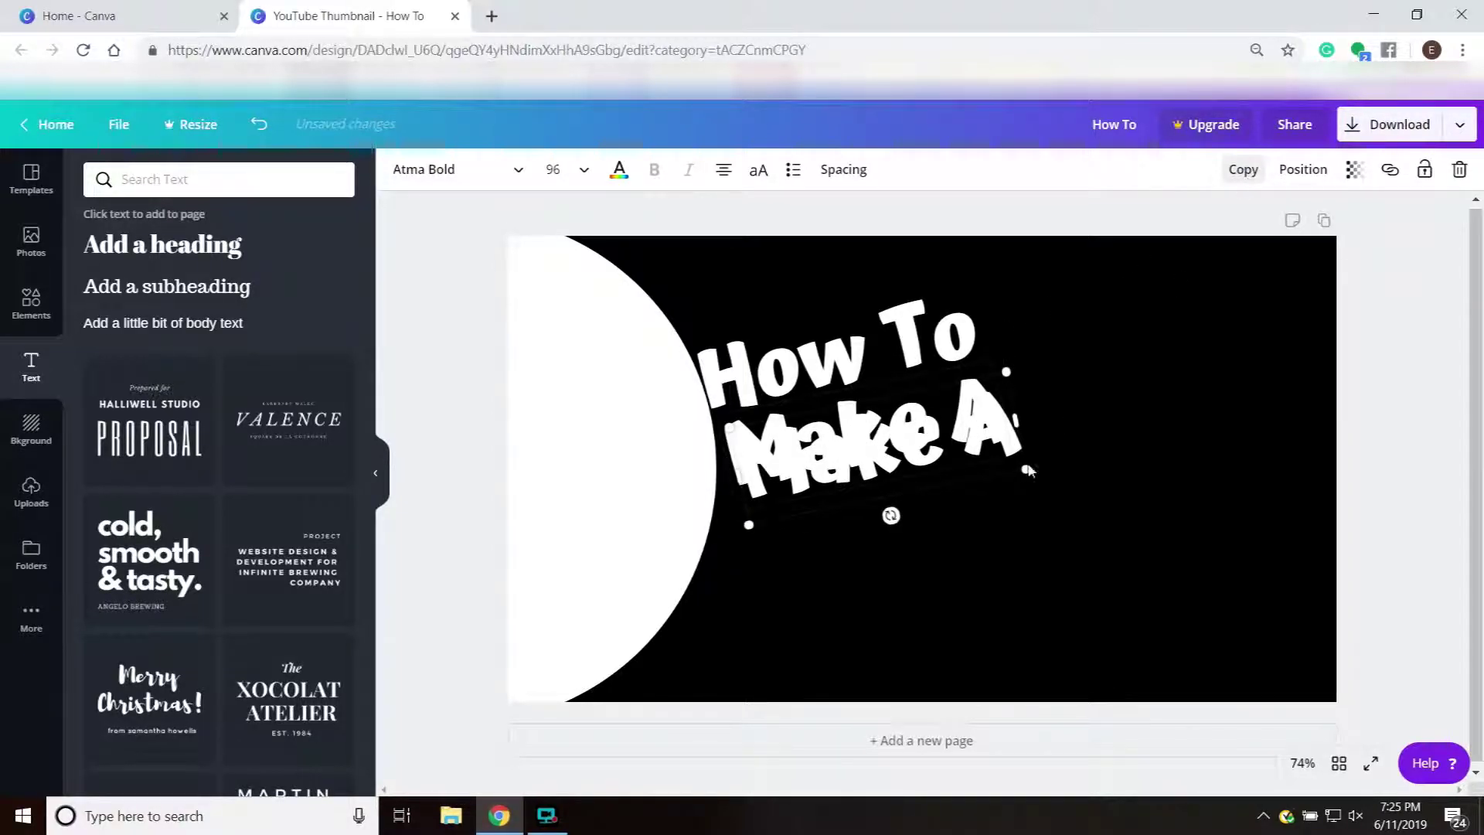
double_click(868, 470)
type("You")
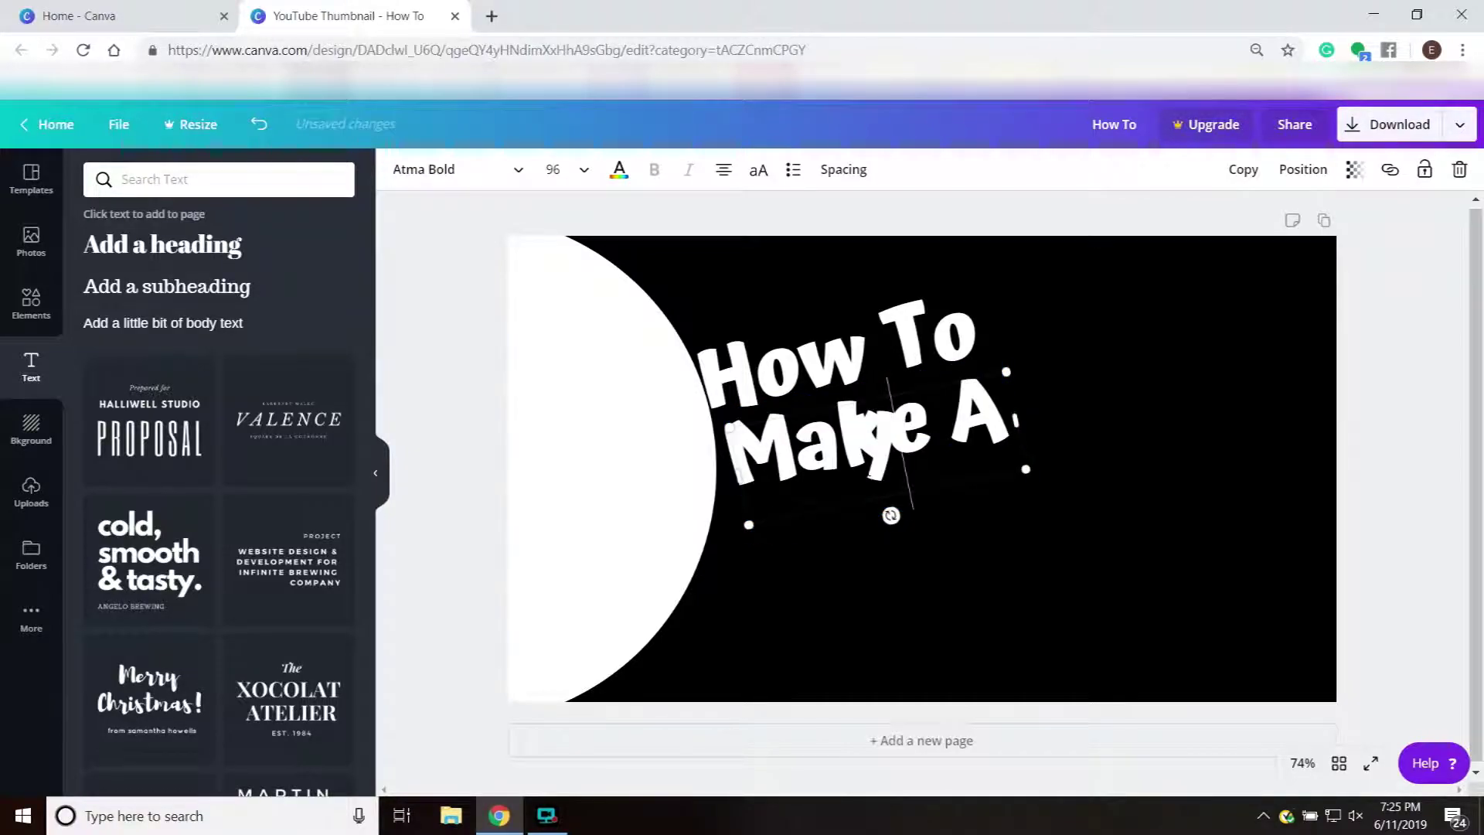
type("tube")
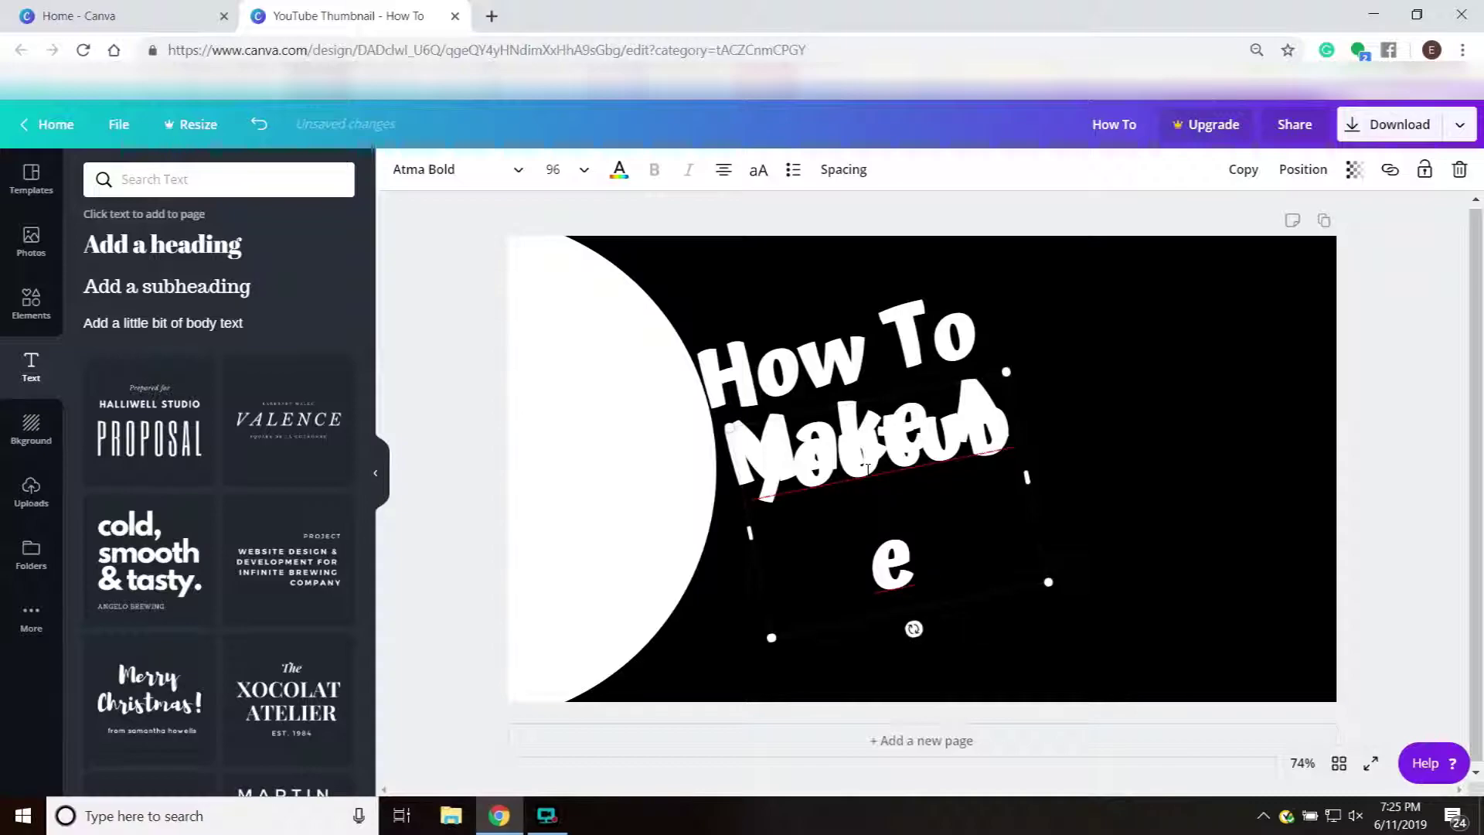
left_click_drag(1028, 479, 1168, 423)
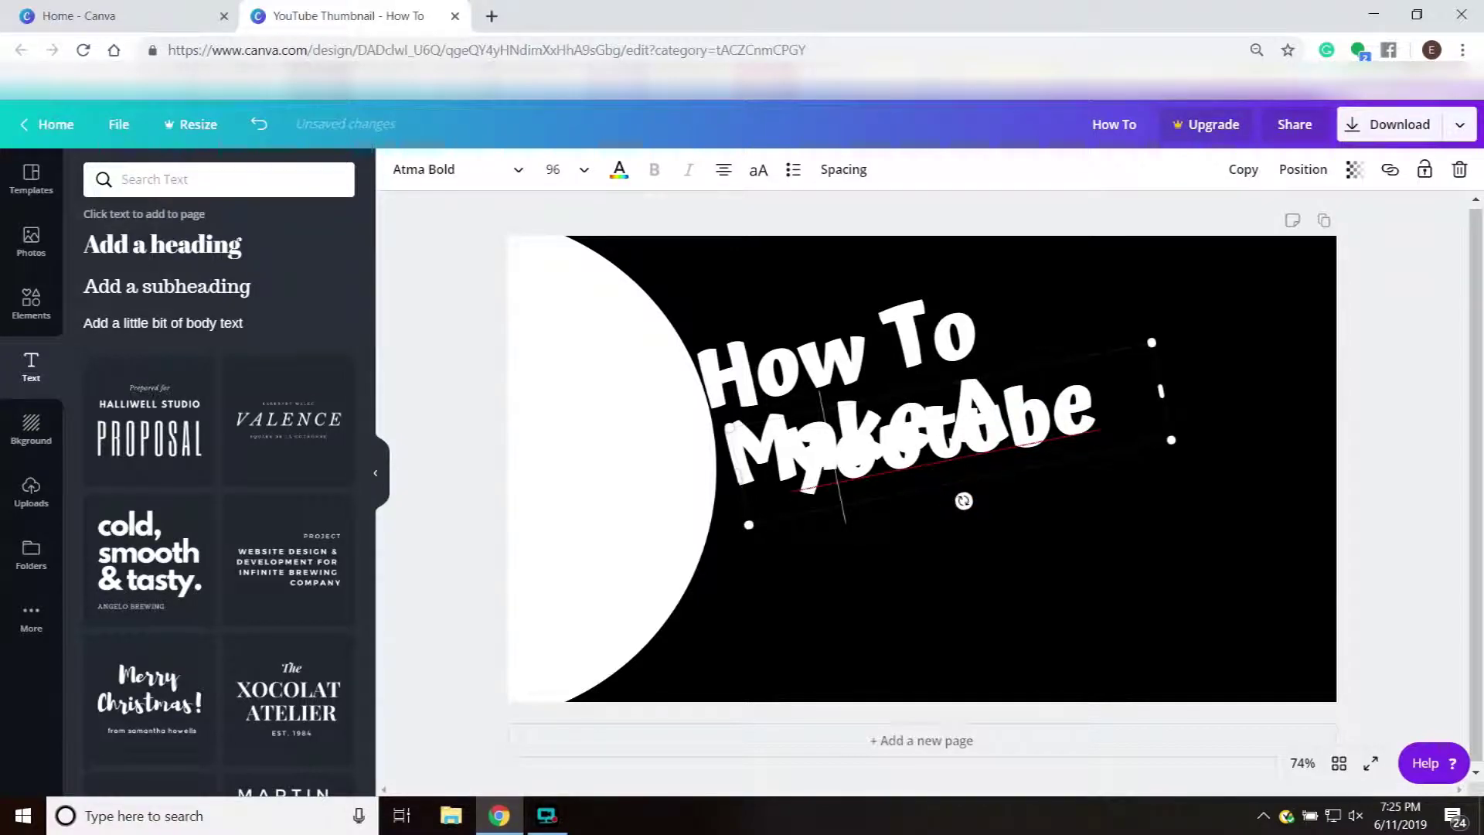
left_click_drag(856, 504, 818, 586)
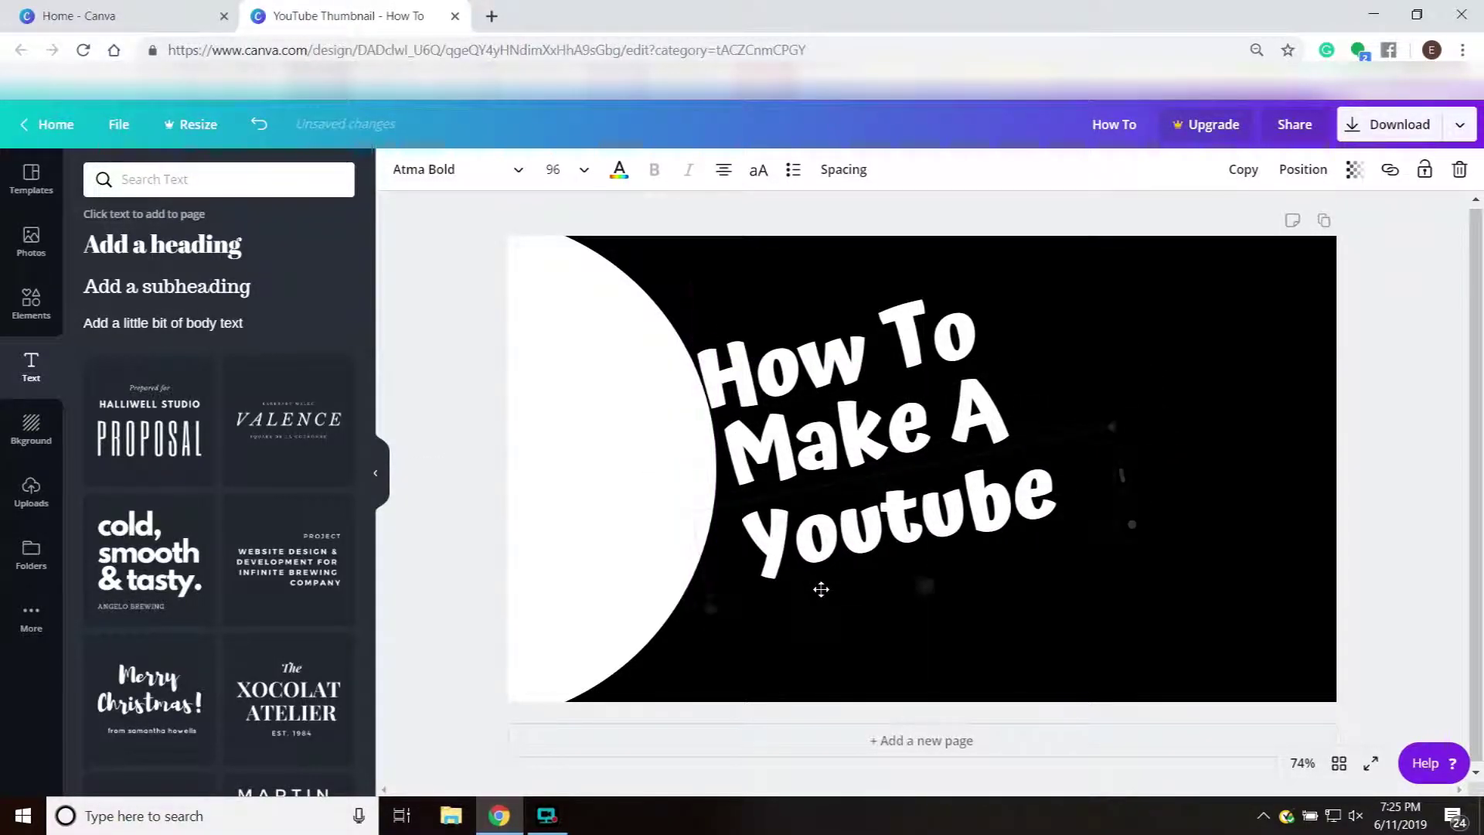
- Duplicate the "Youtube" text, place the copy beneath it and change its wording to "Thumbnail"
left_click(1236, 171)
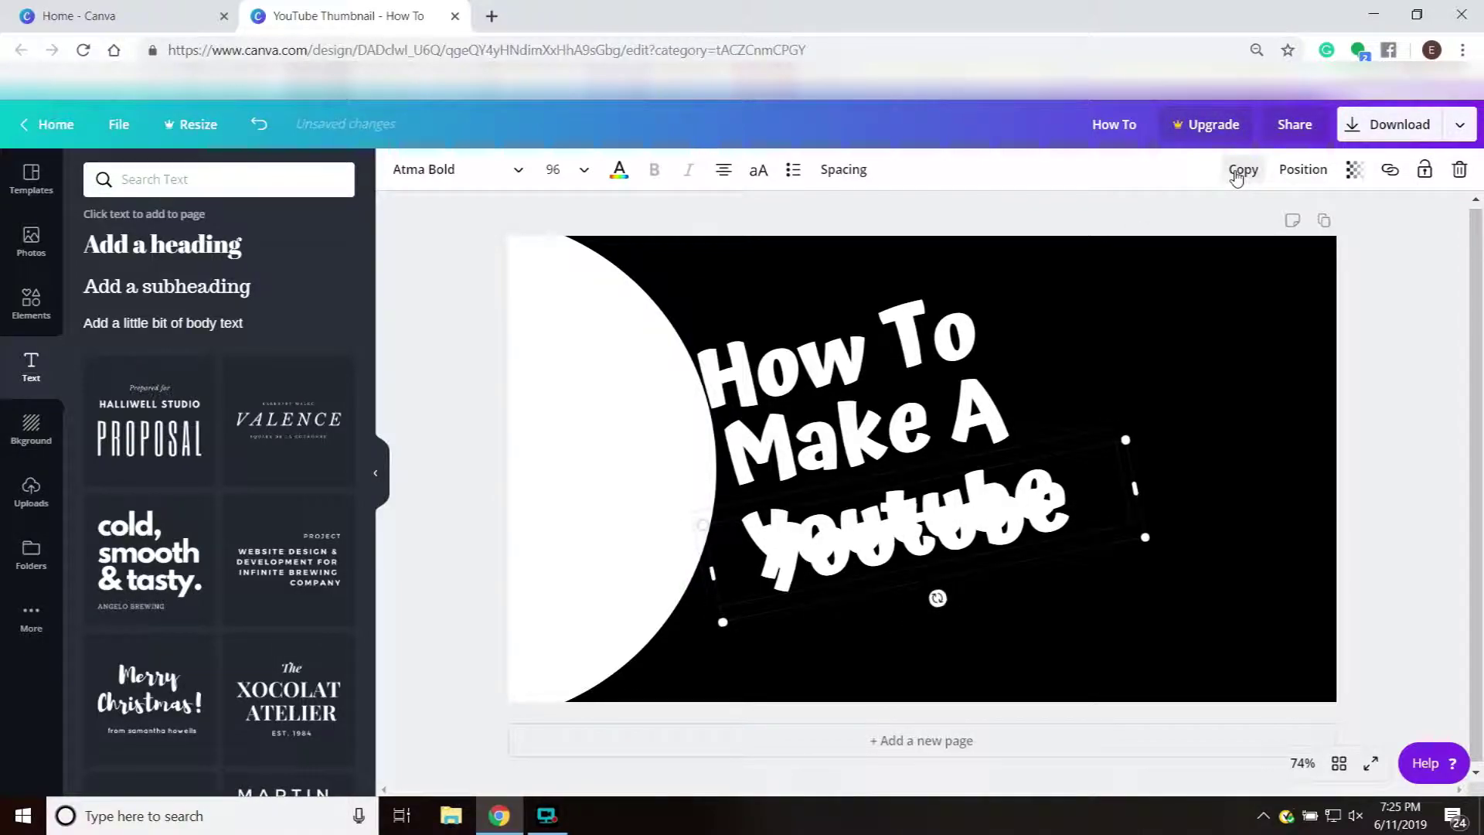
left_click_drag(870, 515, 866, 595)
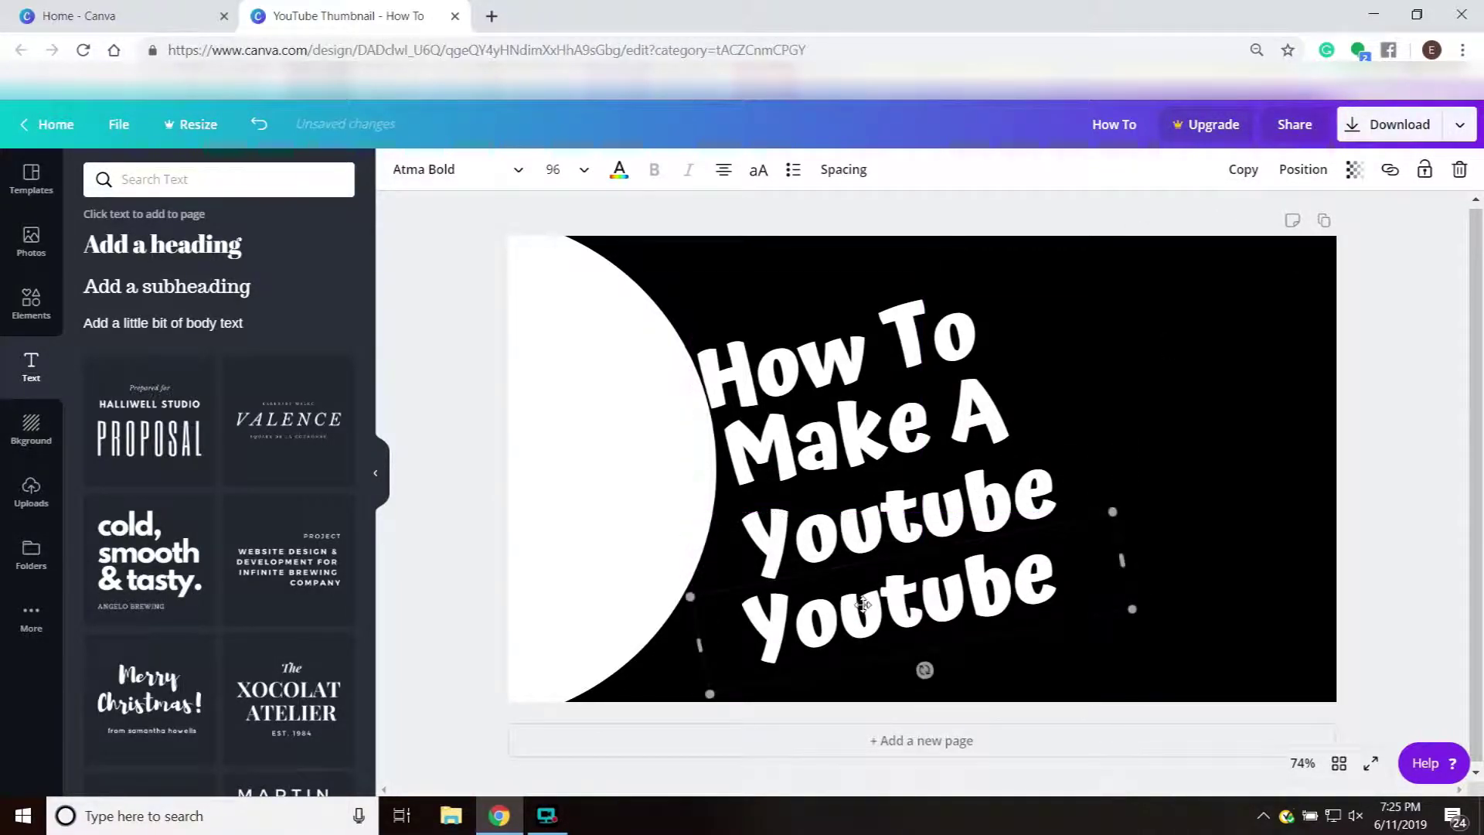
double_click(864, 612)
type("Th")
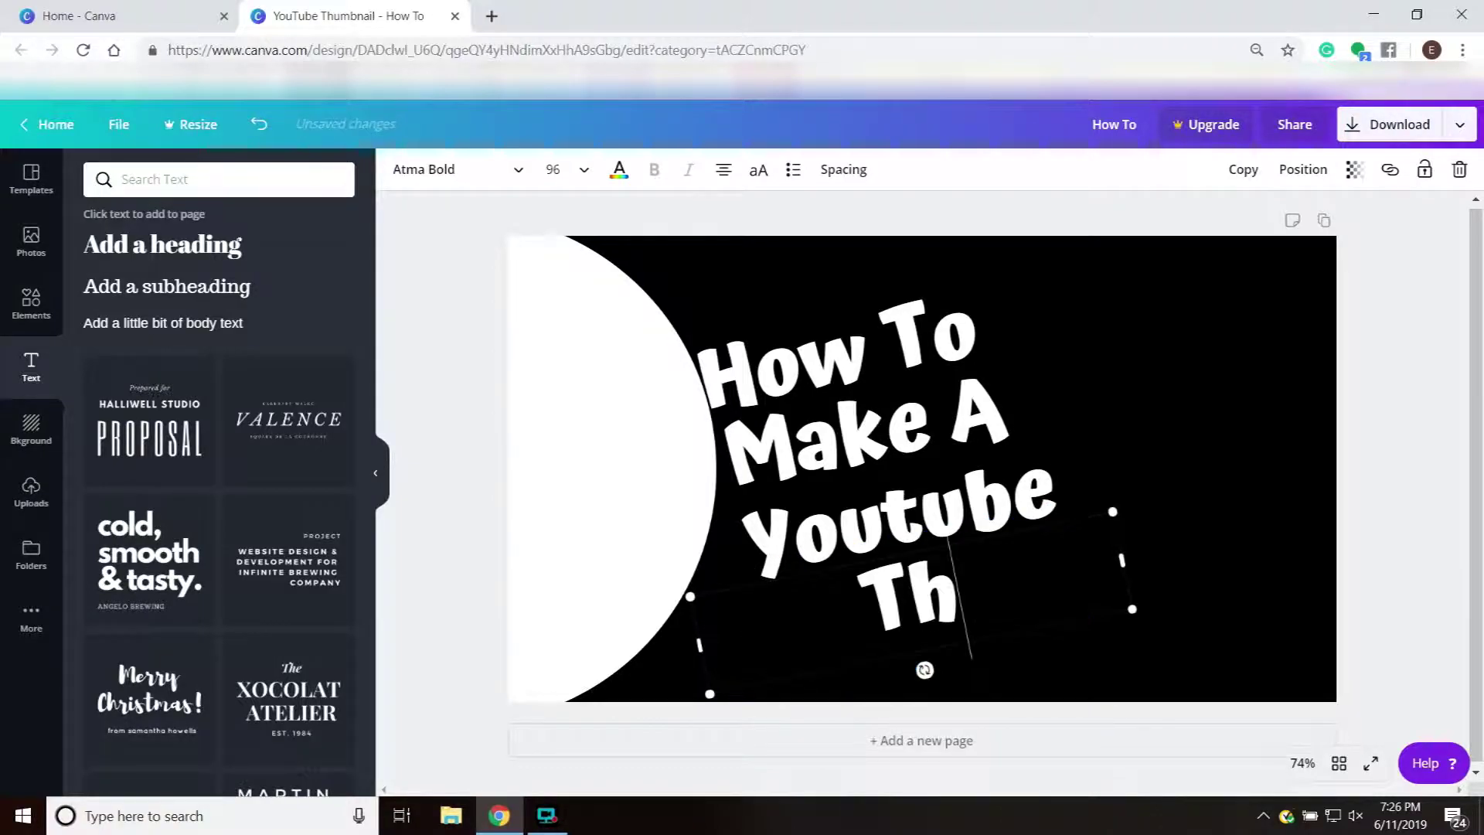
type("umbnail")
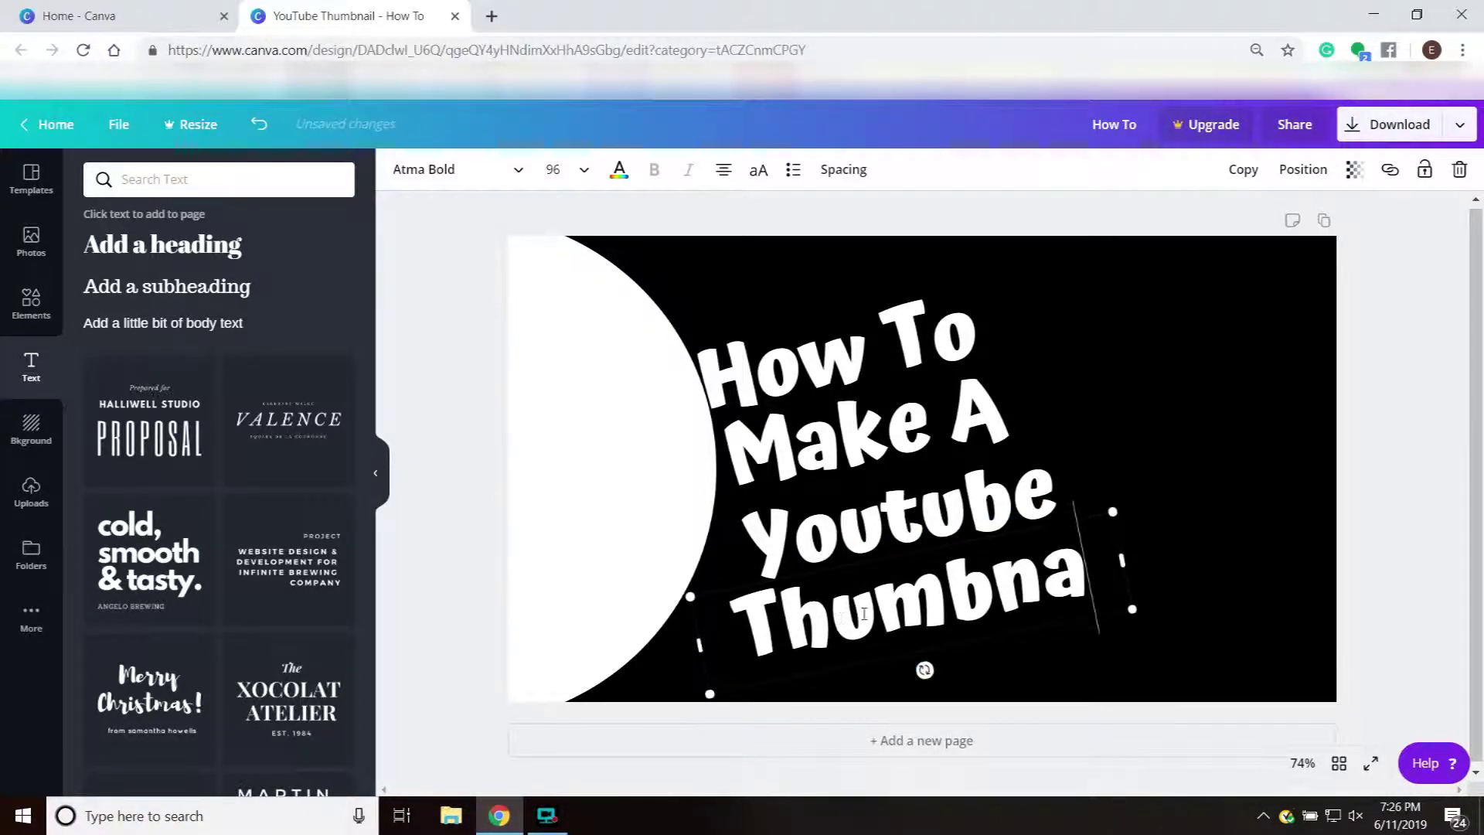
- Add a second white circle from the basic shapes and place it partly beyond the page's lower-right corner
left_click(1116, 364)
left_click(31, 301)
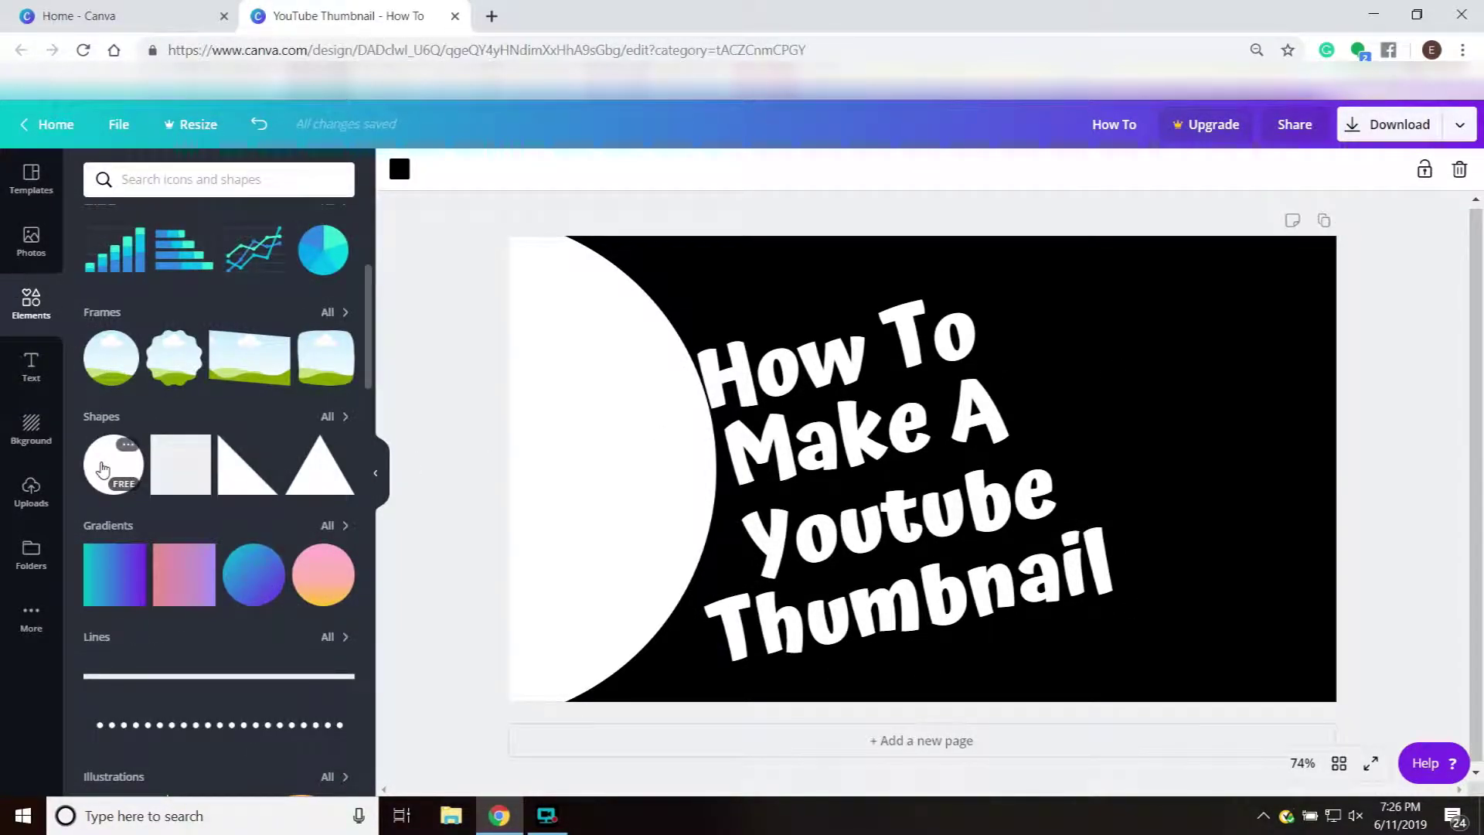
left_click(97, 473)
left_click_drag(930, 427, 1342, 709)
- Stagger the text lines by moving "How To" up, "Make A" and "Thumbnail" up and right, and "Youtube" up and slightly left
mouse_move(916, 338)
left_mouse_down()
mouse_move(915, 297)
mouse_move(921, 334)
mouse_move(922, 313)
left_mouse_up()
left_click(923, 434)
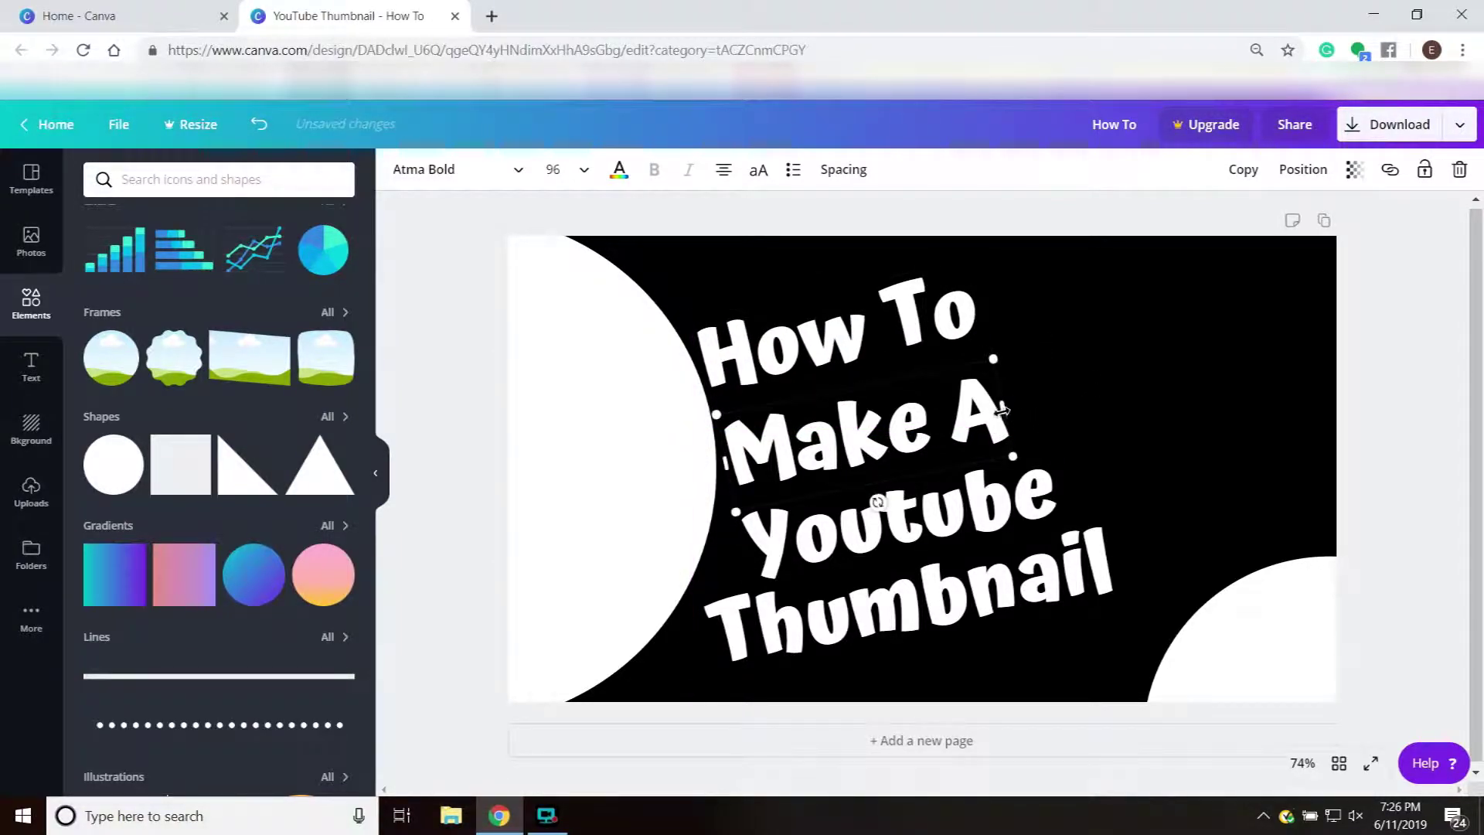
left_click_drag(971, 419, 1001, 402)
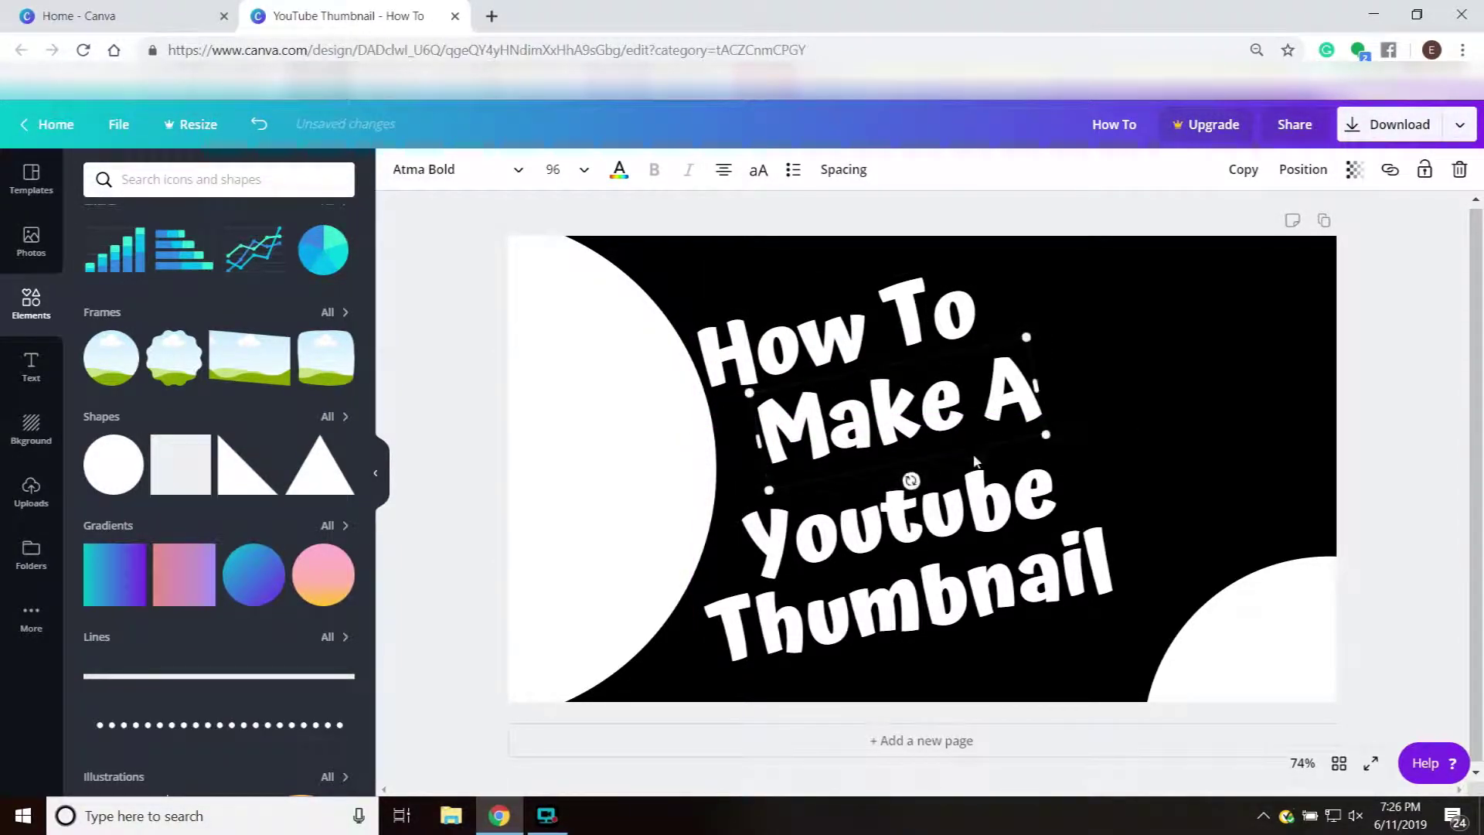
left_click_drag(884, 524, 860, 500)
left_click(905, 564)
left_click_drag(870, 611, 947, 569)
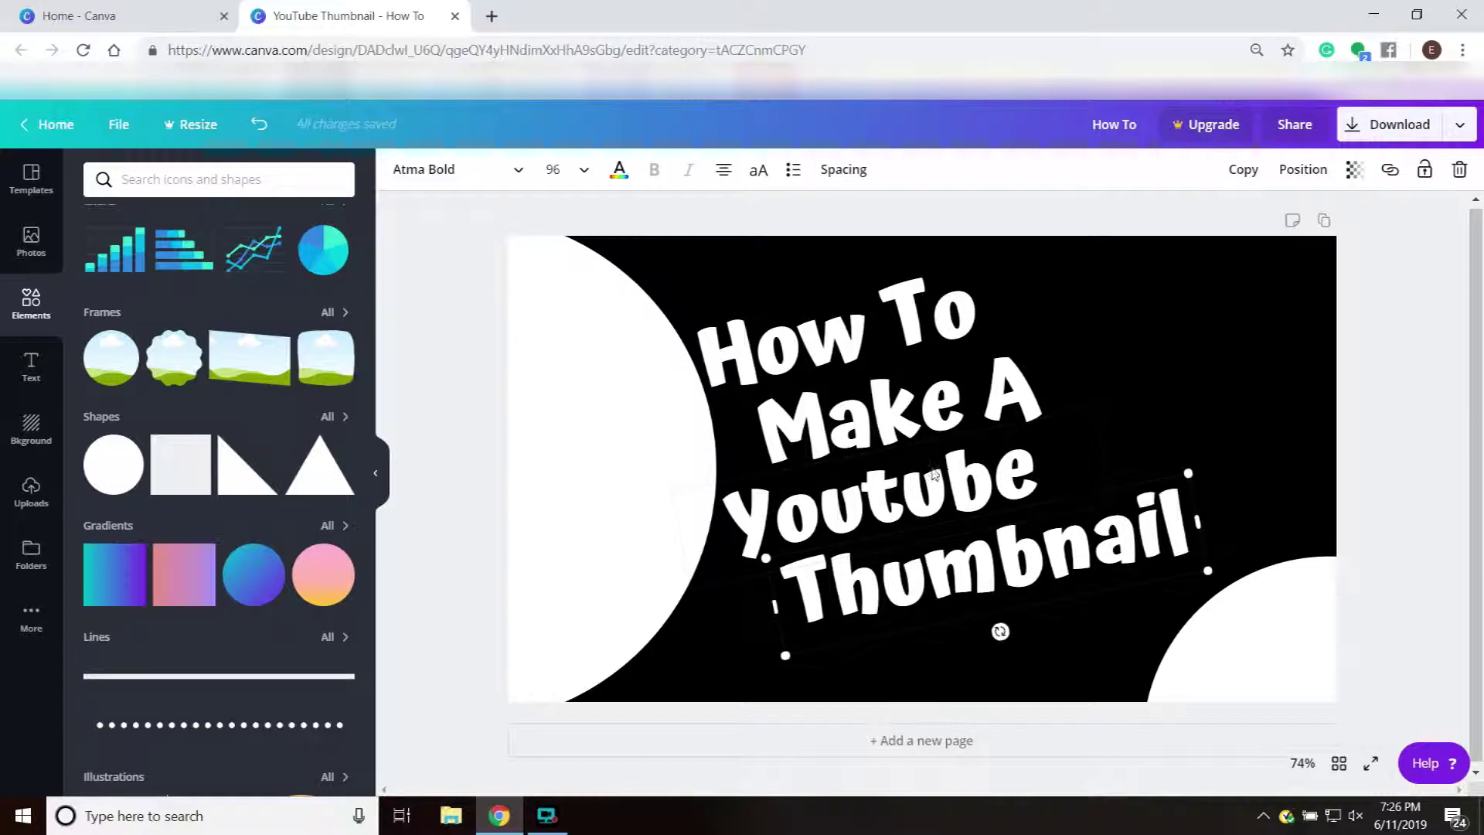
- Search the elements for "canva" and look through the available Canva badges, ribbons and logos
left_click(153, 184)
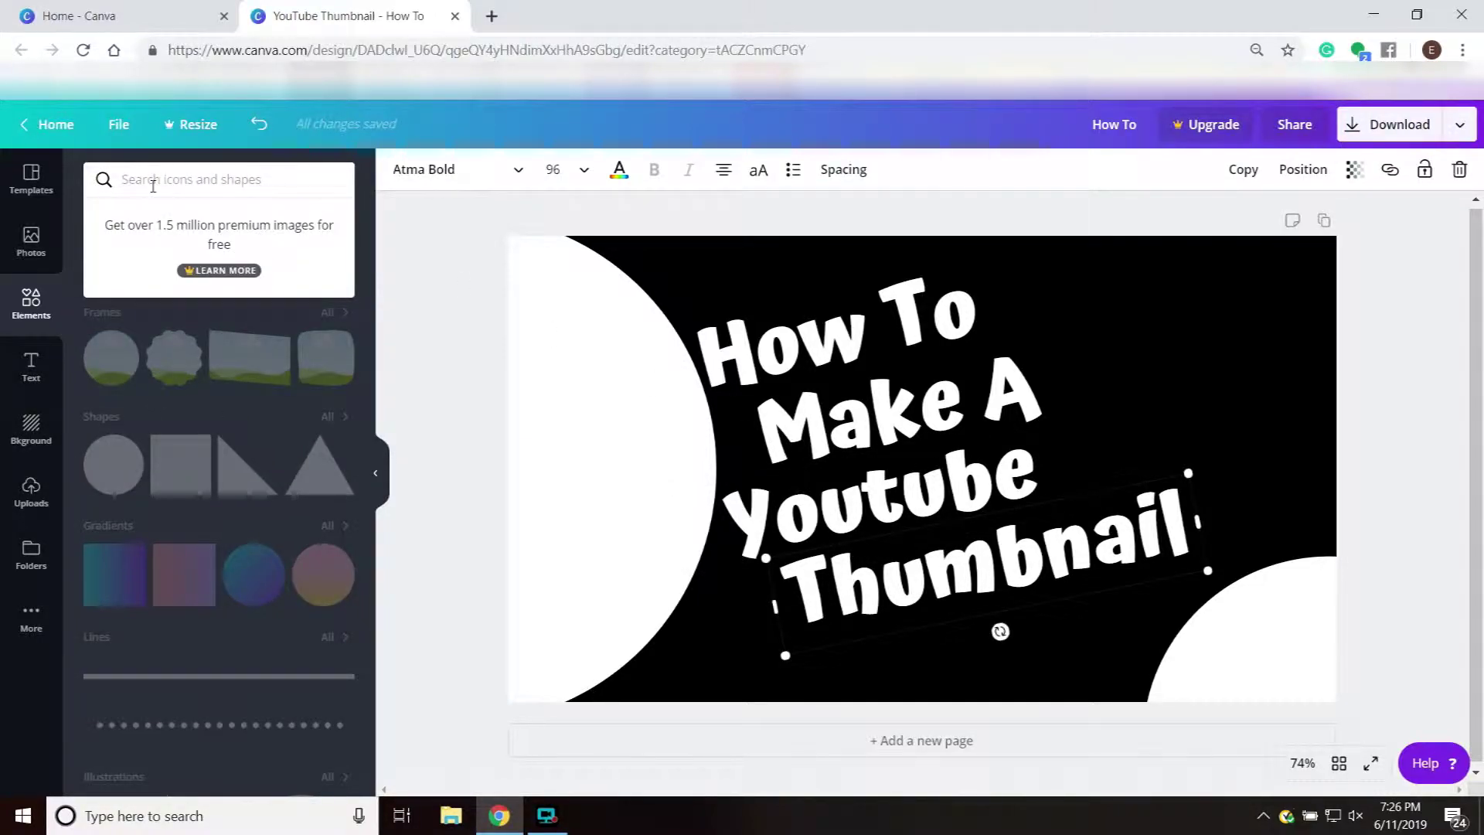
type("canva")
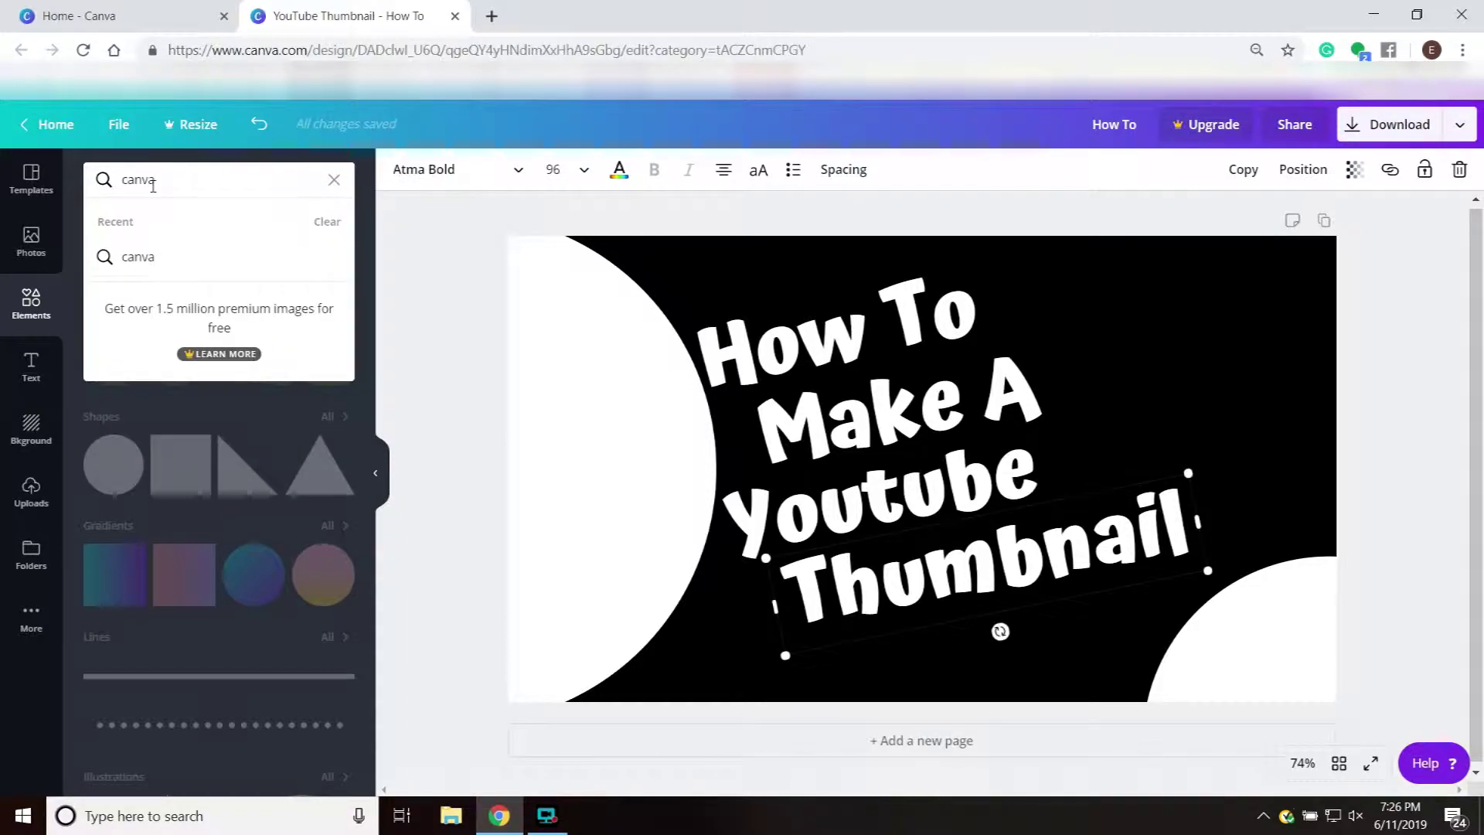
left_click(159, 255)
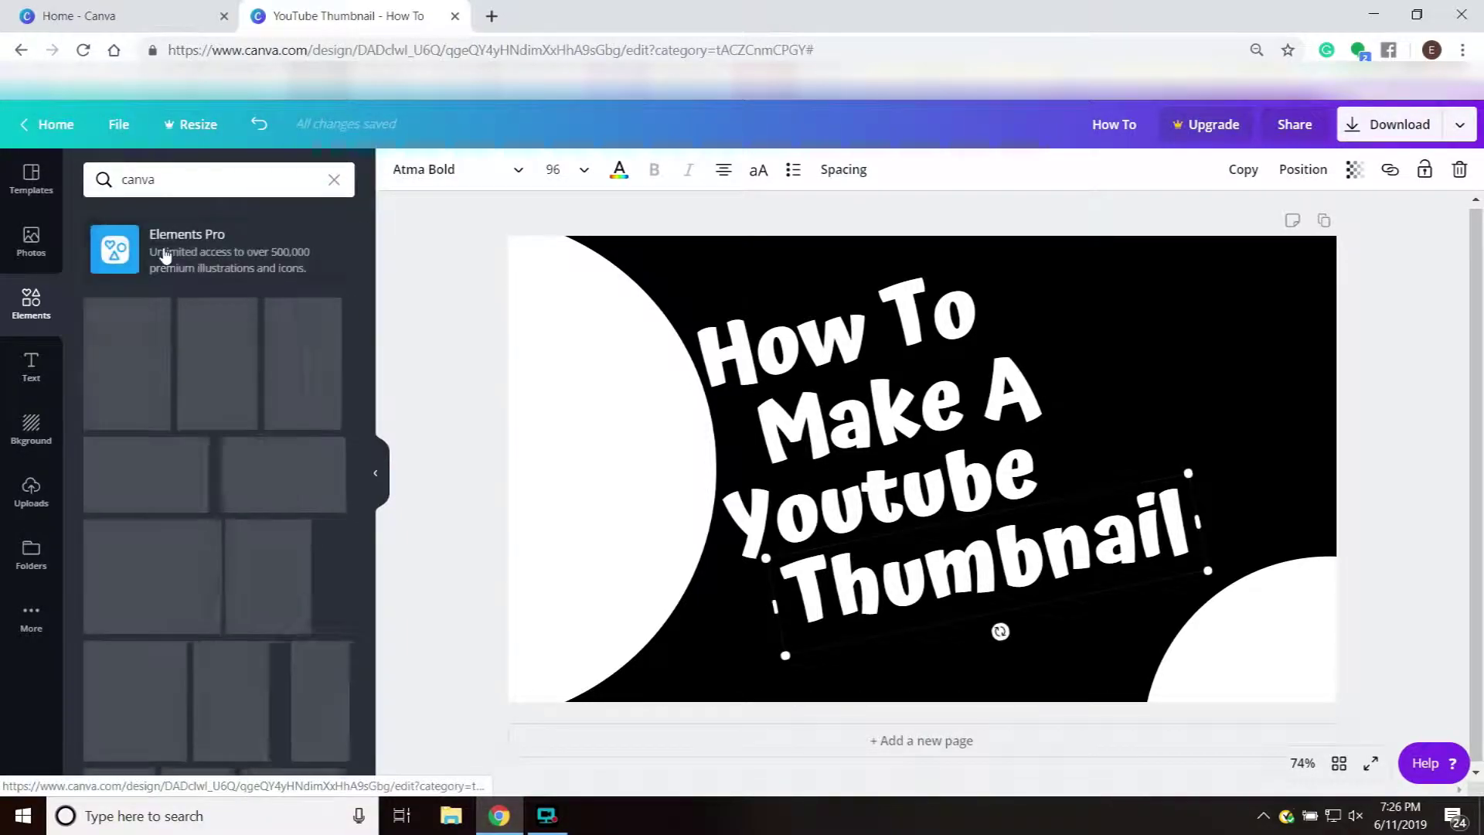
scroll(153, 424, "down", 4)
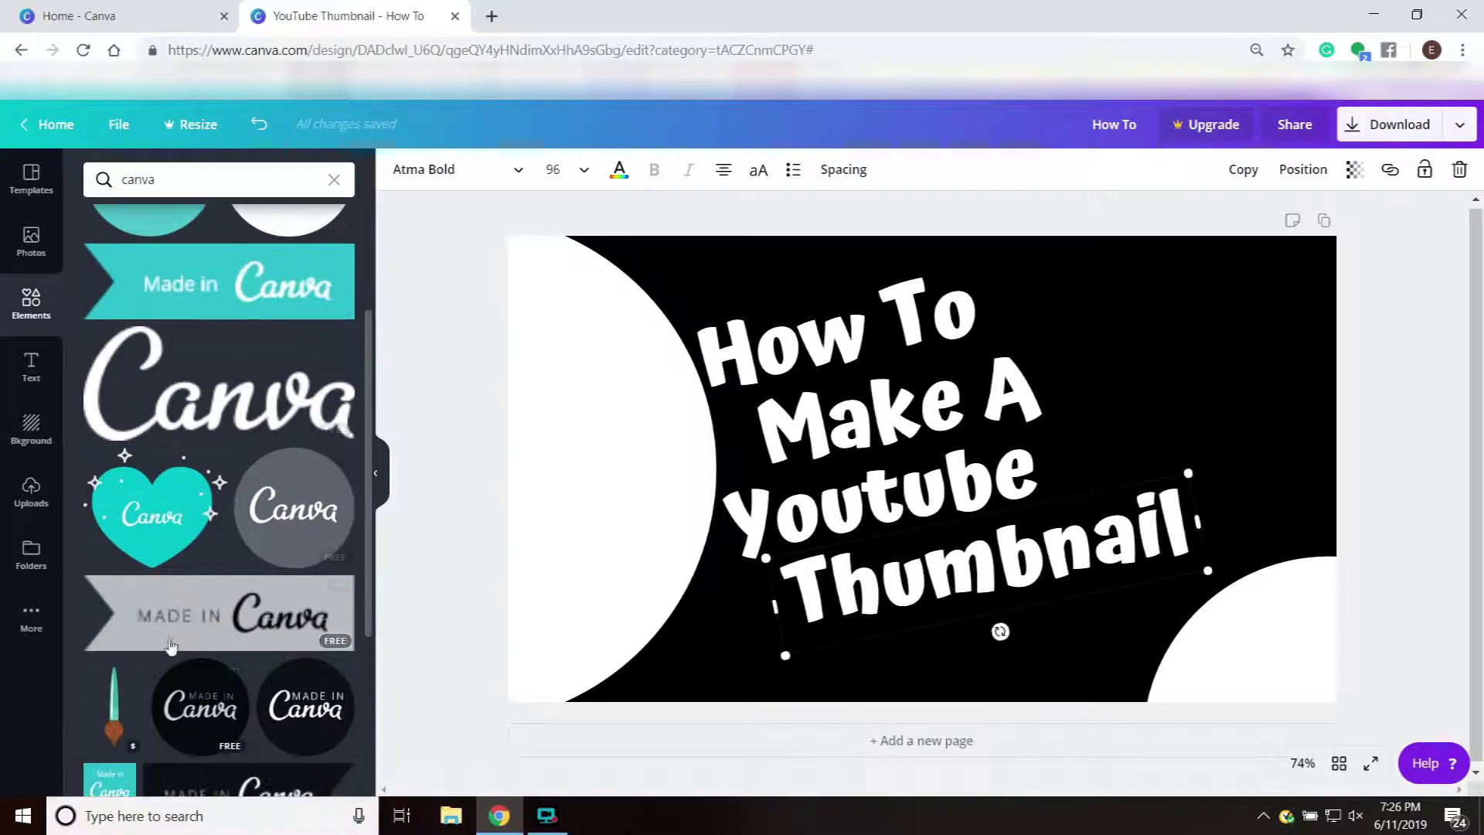
scroll(175, 461, "down", 12)
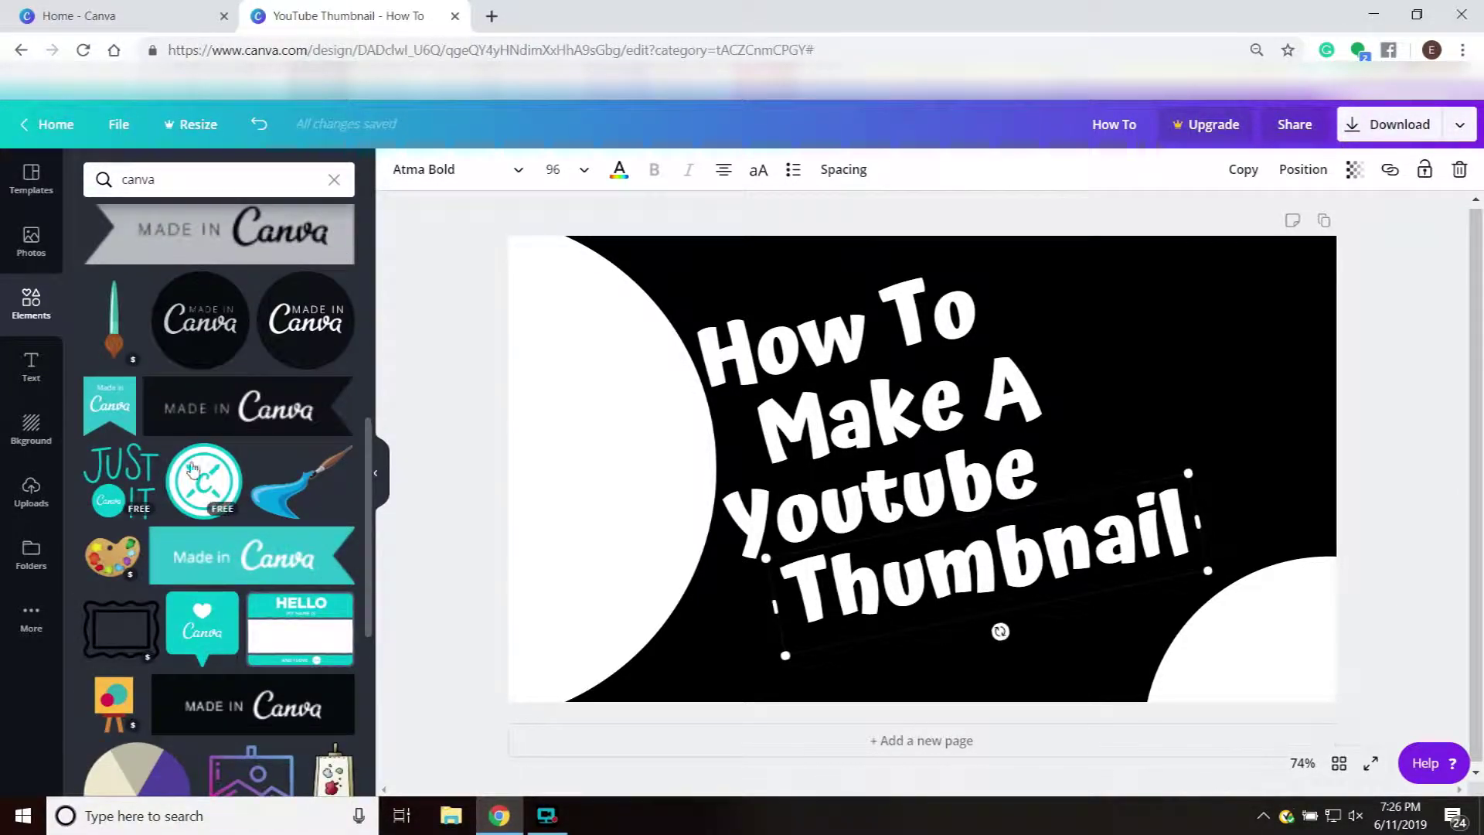
scroll(175, 462, "down", 5)
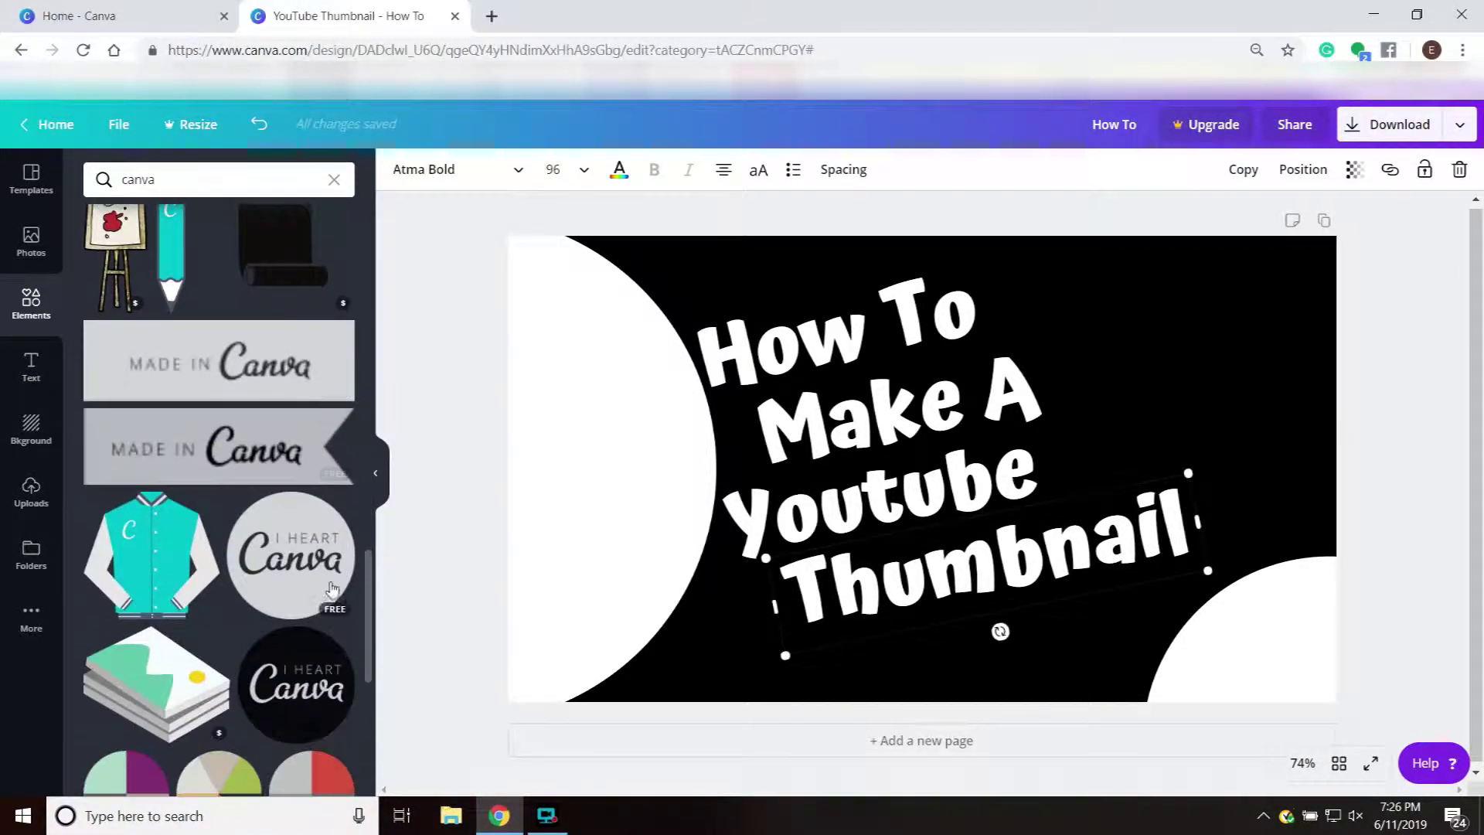
scroll(283, 357, "down", 3)
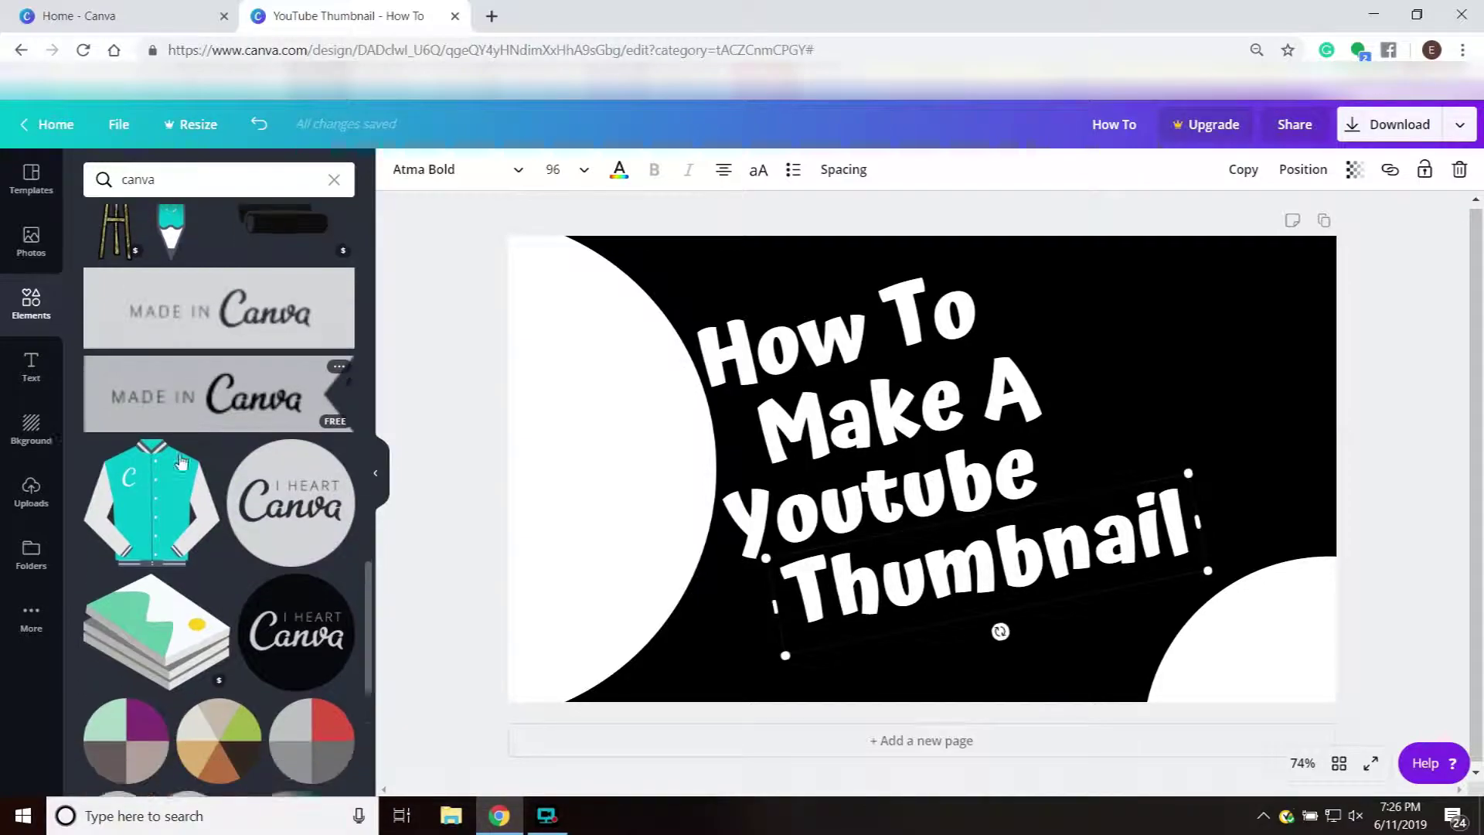
scroll(283, 357, "down", 8)
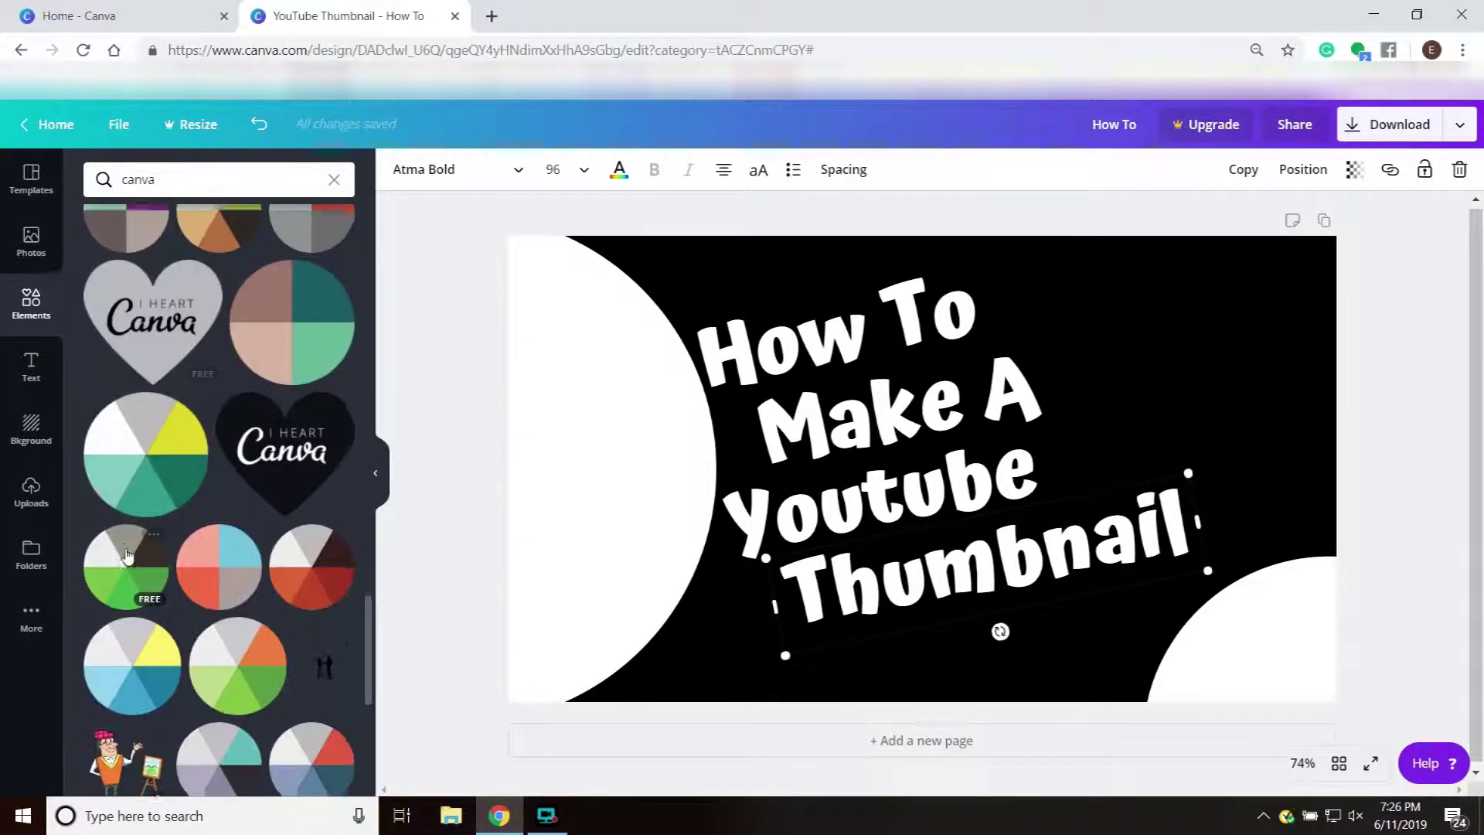
scroll(170, 624, "up", 11)
scroll(170, 625, "up", 5)
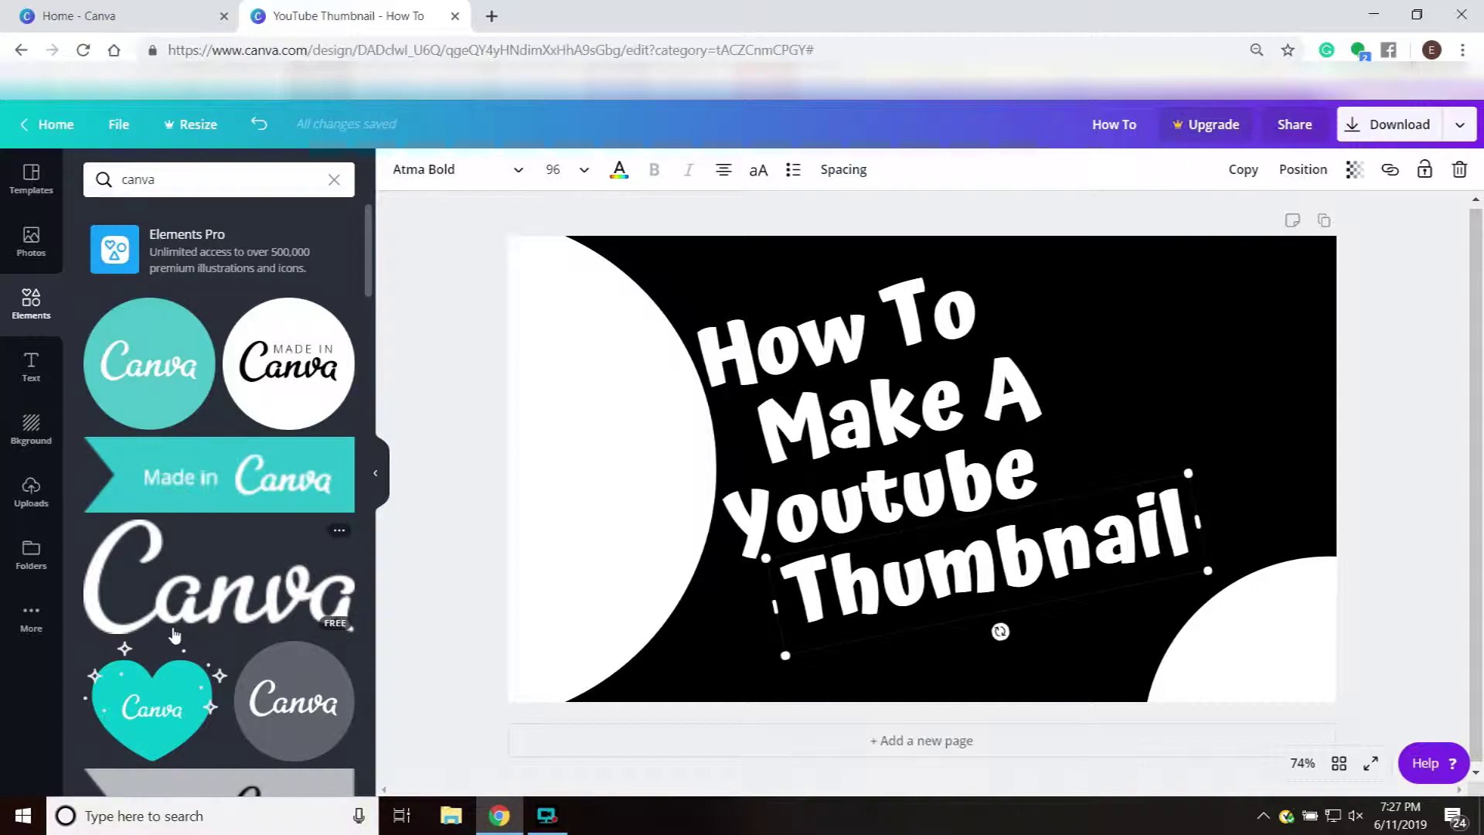
- Add the white round "Made in Canva" badge, shrink it and place it near the page's upper-right corner
left_click_drag(268, 346, 1057, 226)
left_click_drag(286, 351, 1191, 396)
left_click_drag(1260, 480, 1186, 332)
left_click_drag(1095, 260, 1122, 286)
left_click_drag(1222, 357, 1215, 351)
- Nudge the "How To" text slightly down and move "Thumbnail" a little down and right
left_click_drag(836, 315, 837, 319)
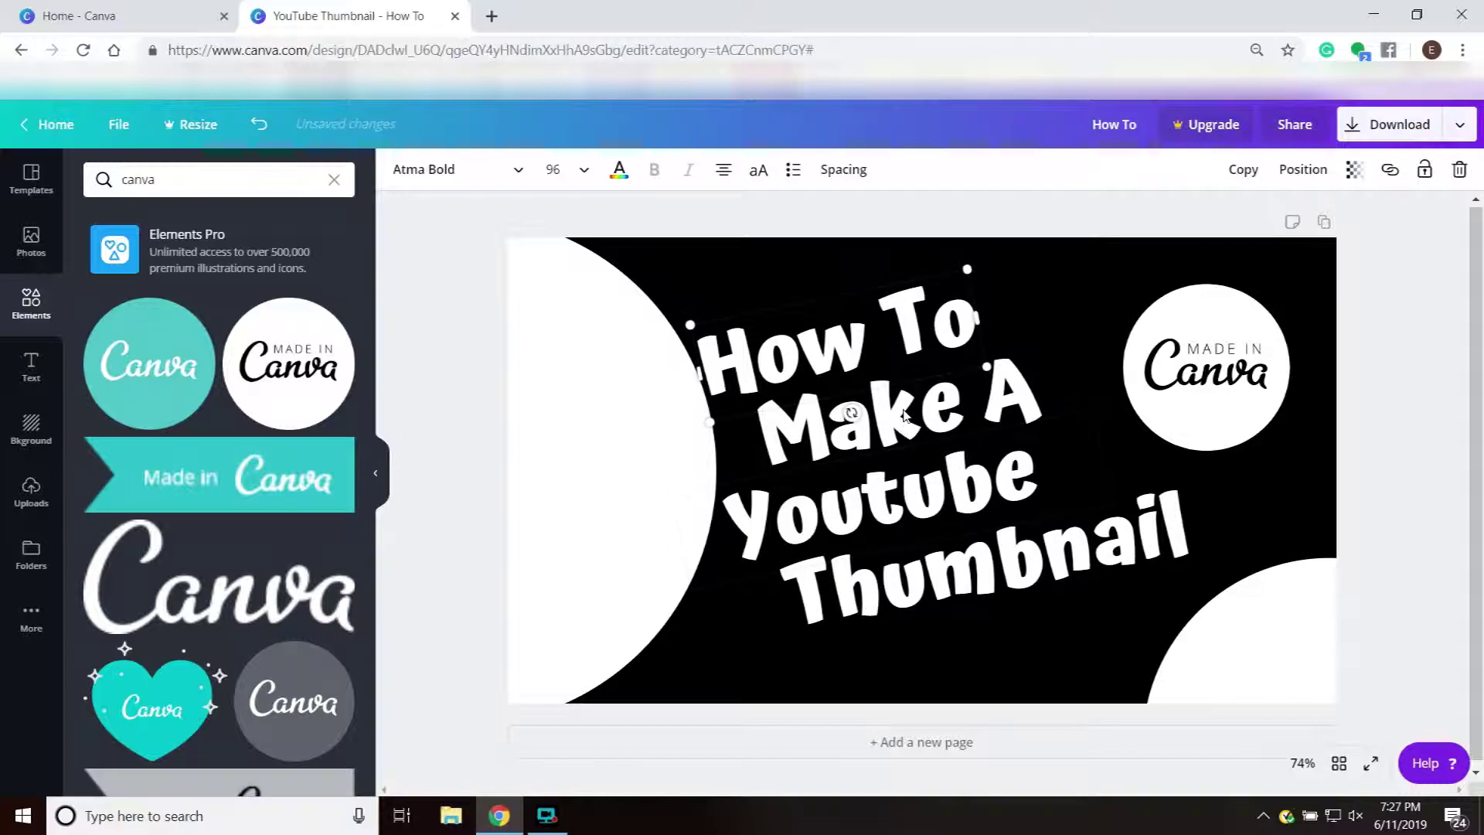
left_click(910, 485)
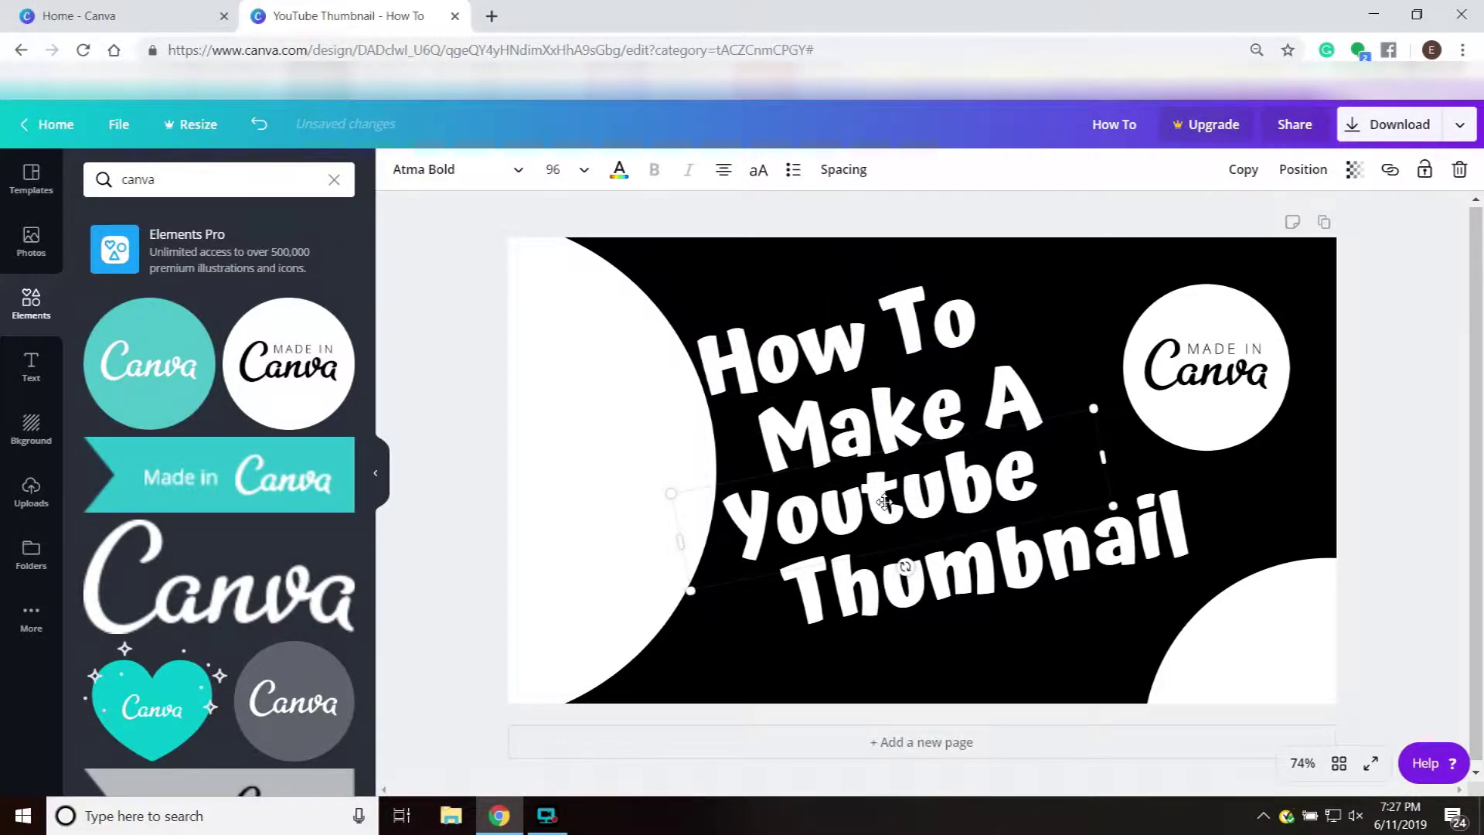
mouse_move(862, 584)
left_mouse_down()
mouse_move(853, 605)
mouse_move(869, 603)
left_mouse_up()
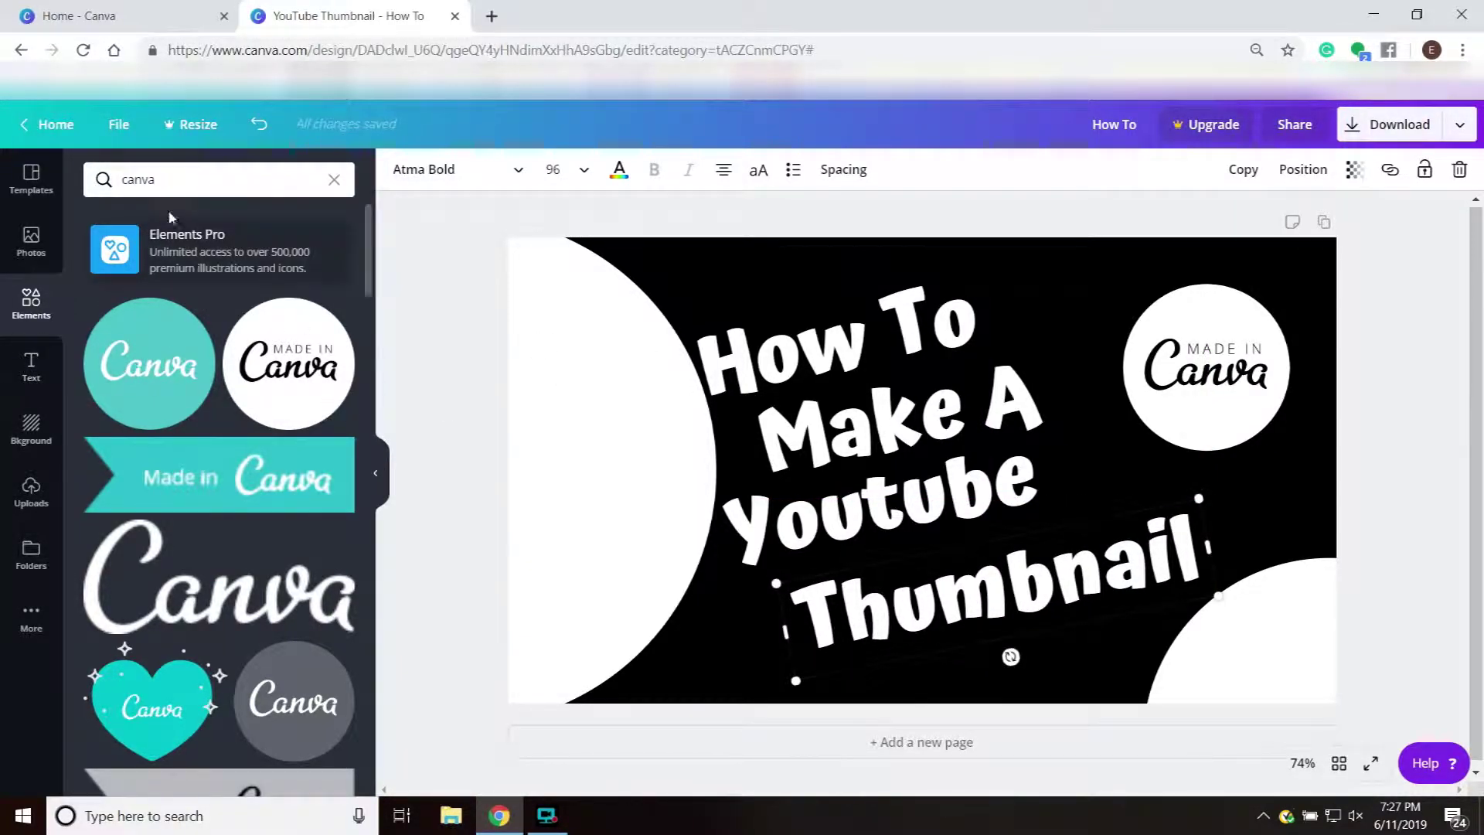
- Search the elements for "youtube" and add the free red YouTube logo with the white play triangle
left_click(195, 180)
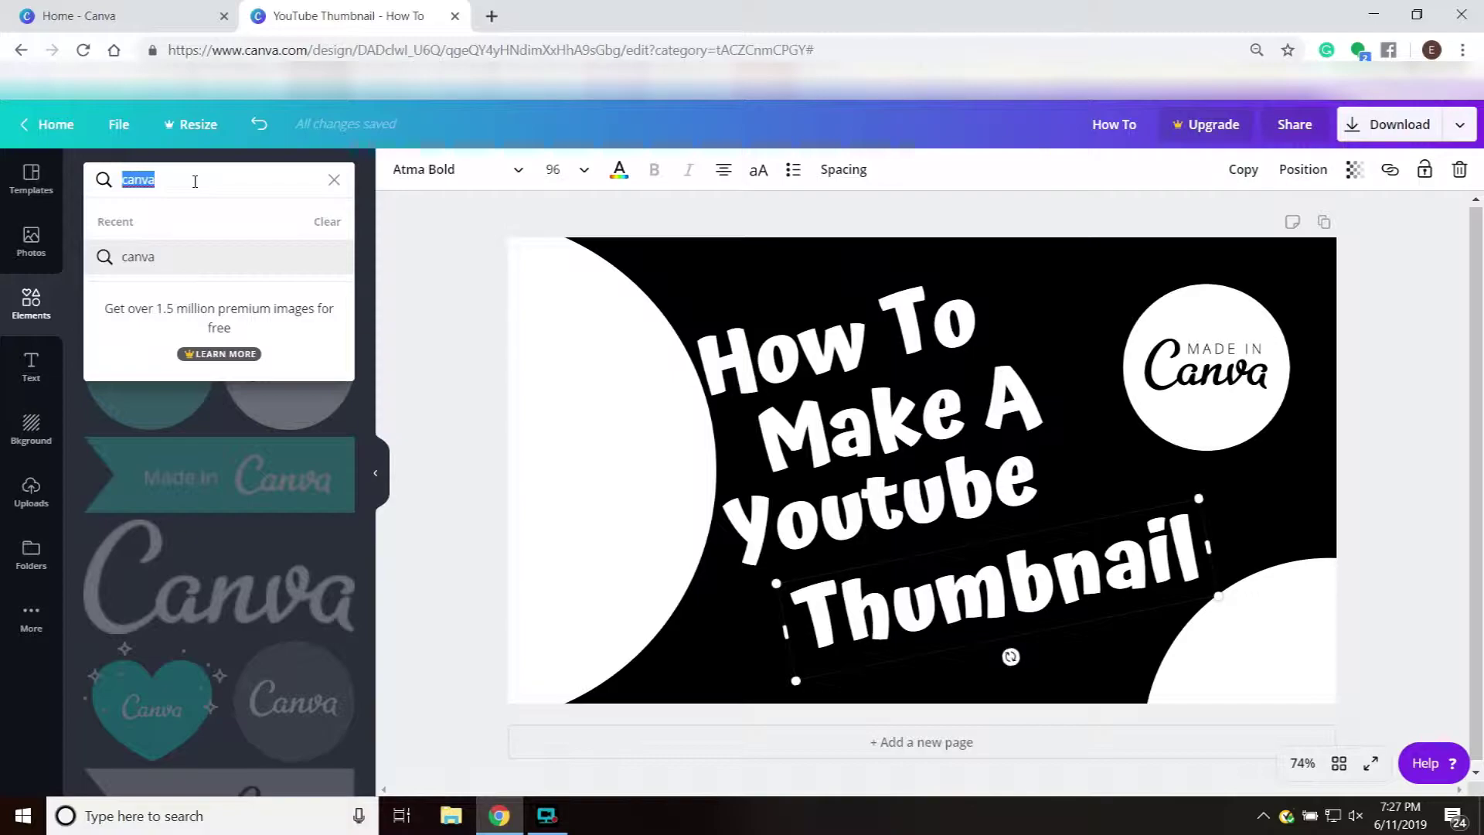
type("youtube")
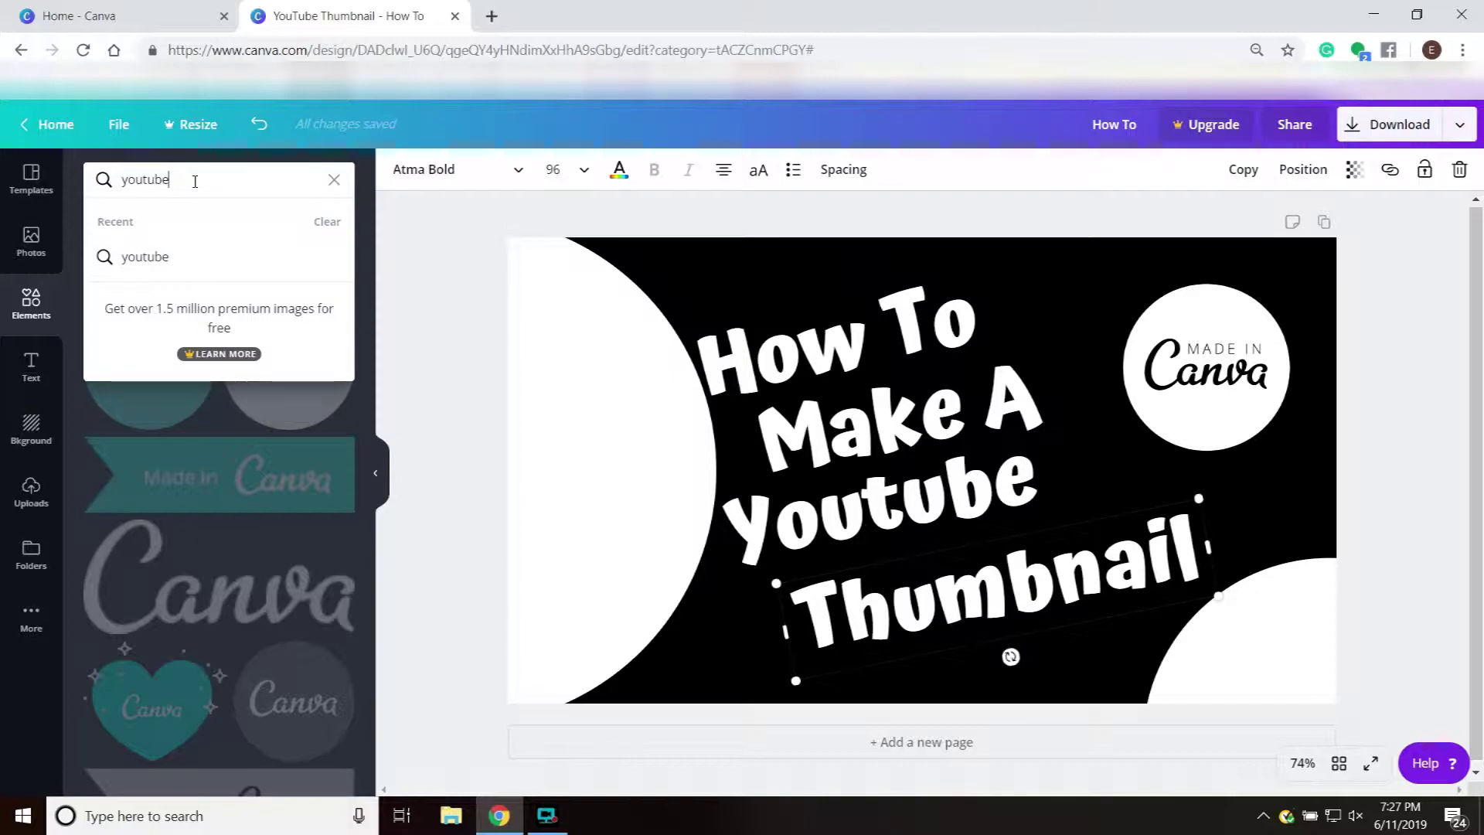
left_click(165, 256)
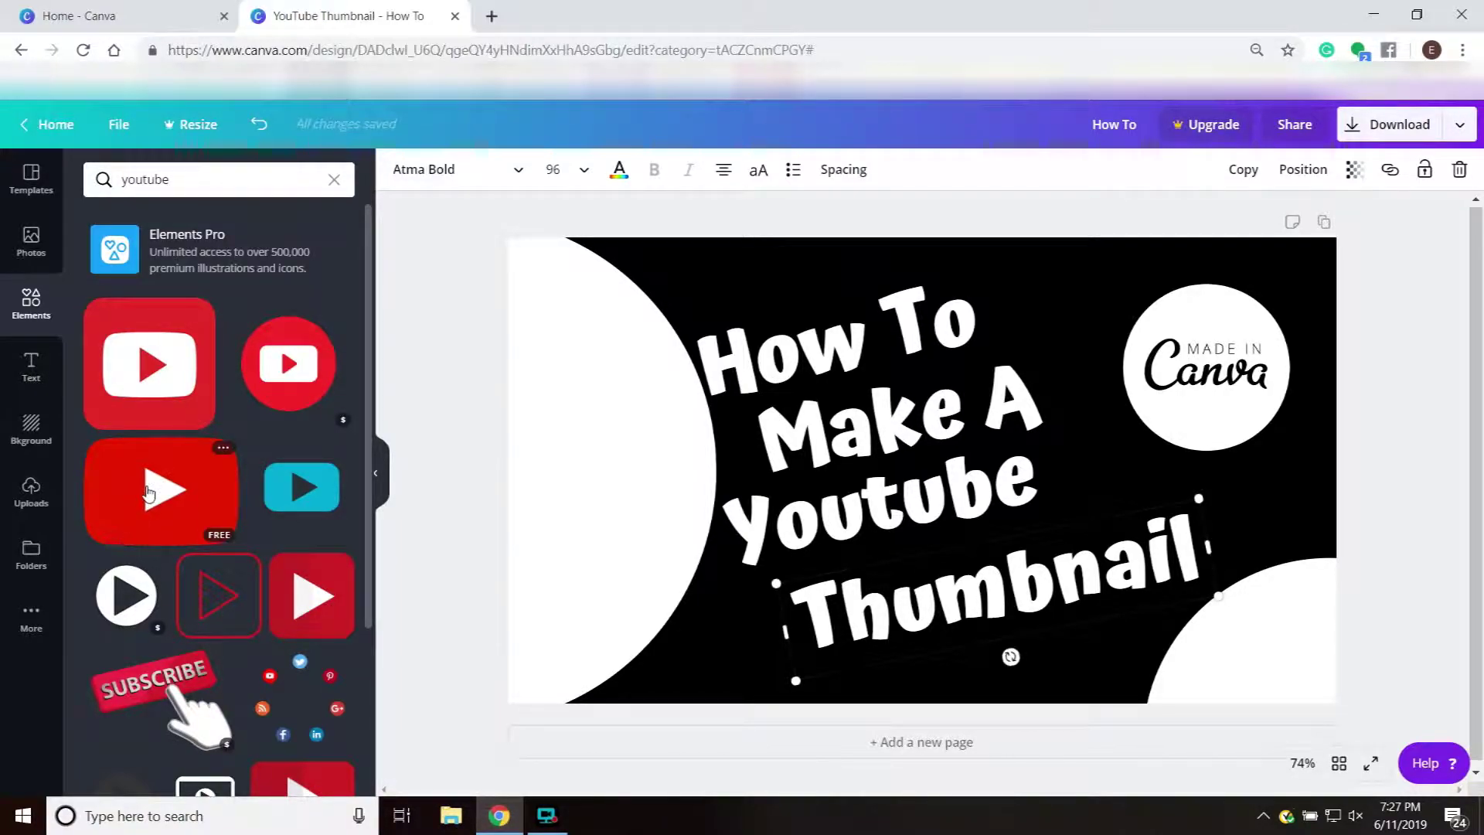
left_click(155, 487)
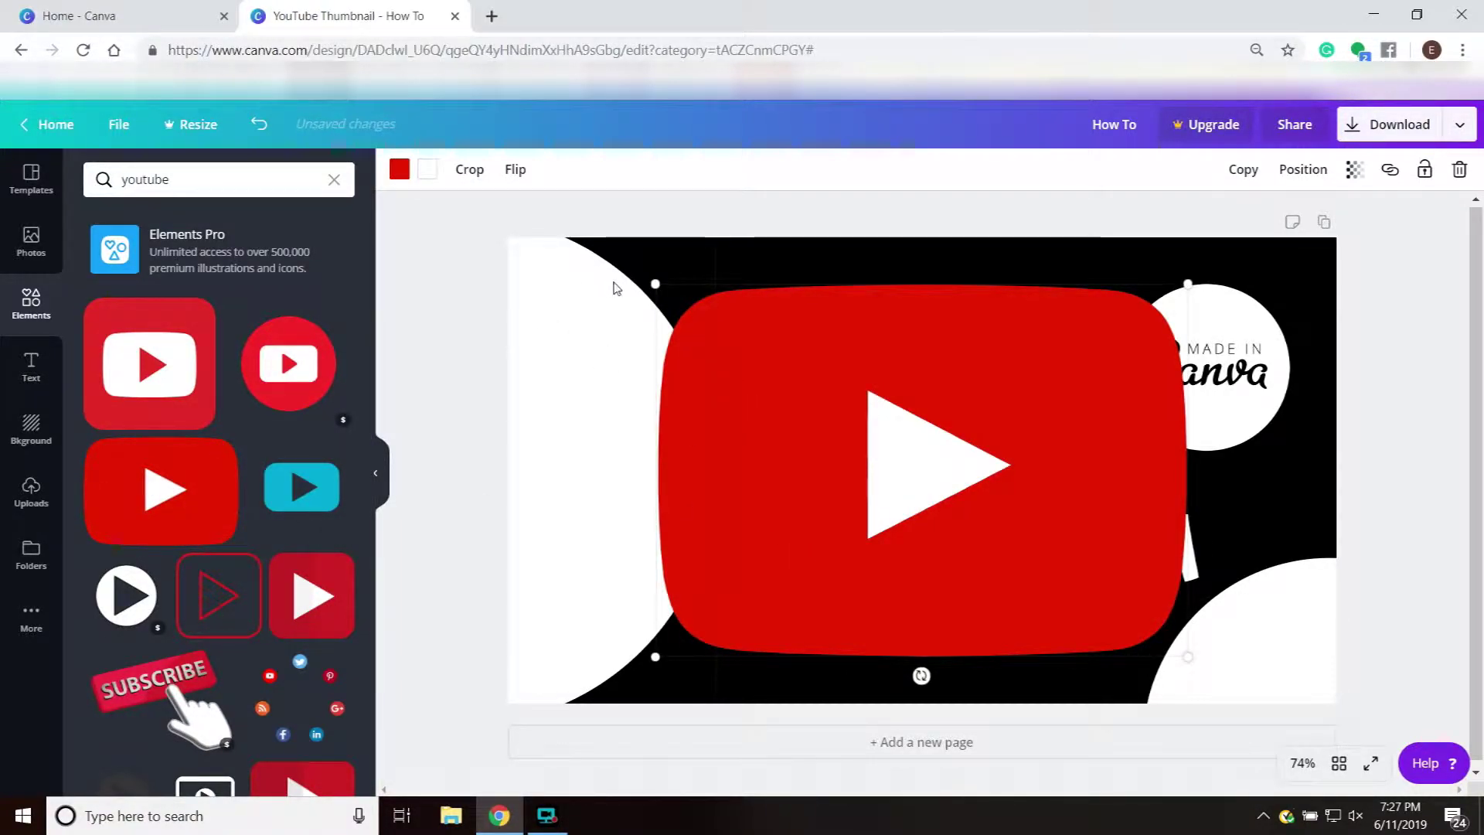
- Shrink the YouTube logo and place it in the lower half of the large white circle
left_click_drag(655, 286, 966, 499)
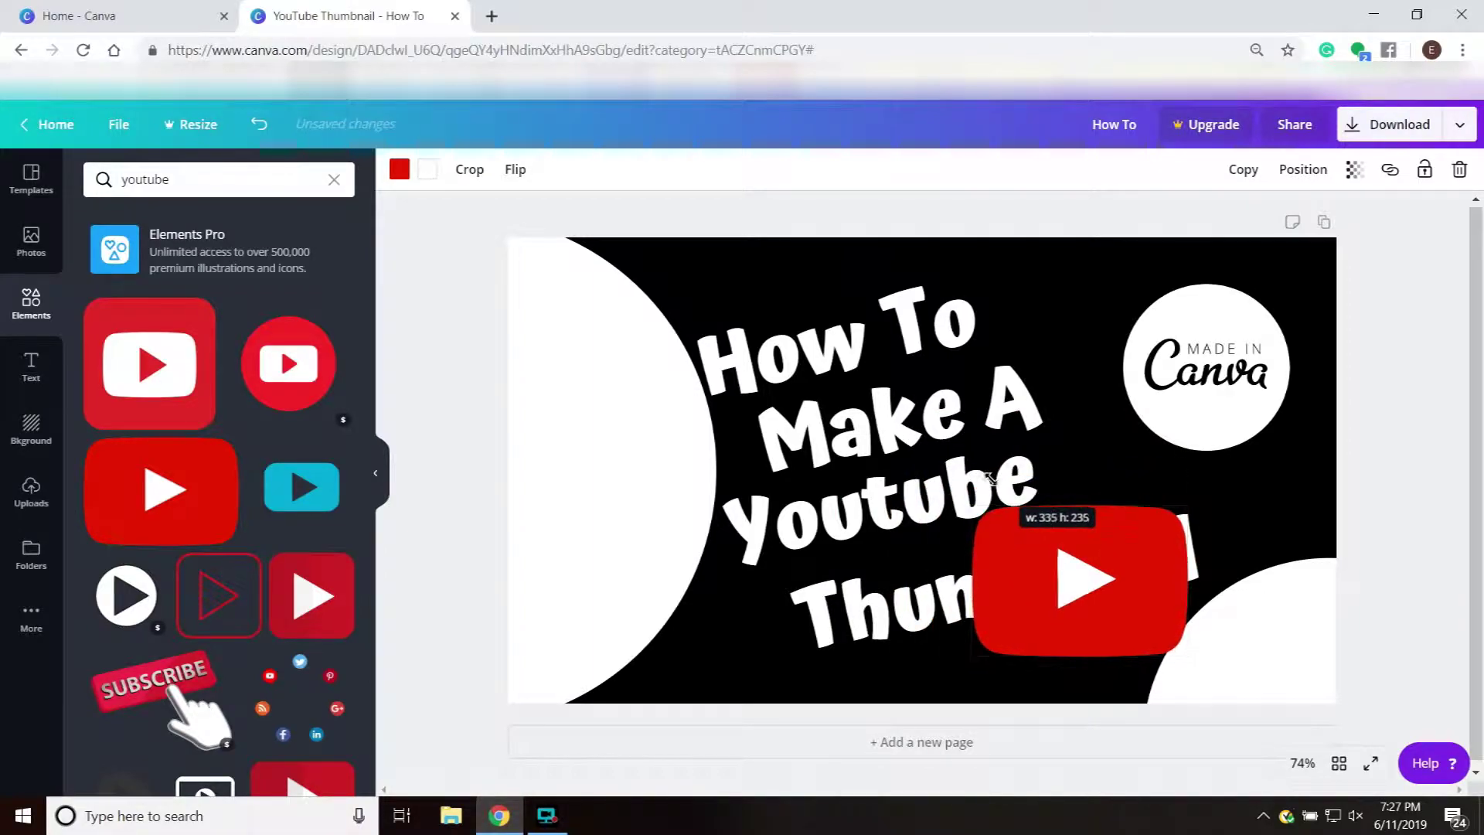
left_click_drag(1074, 576, 622, 524)
left_click_drag(664, 556, 592, 564)
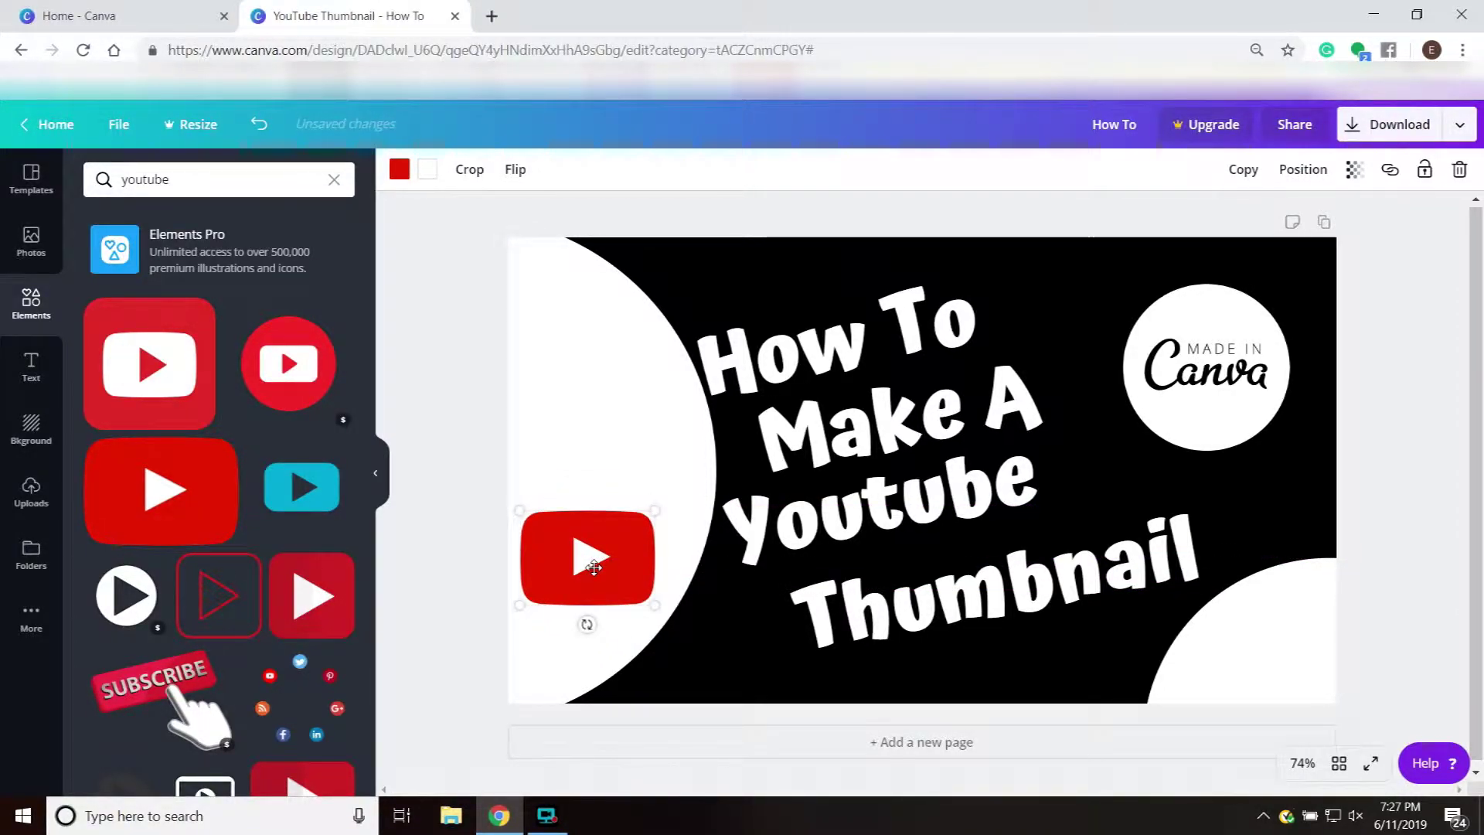
- Add the uploaded Fat Cat Gaming logo, in its version without a white background, to the page
left_click(31, 553)
left_click(35, 502)
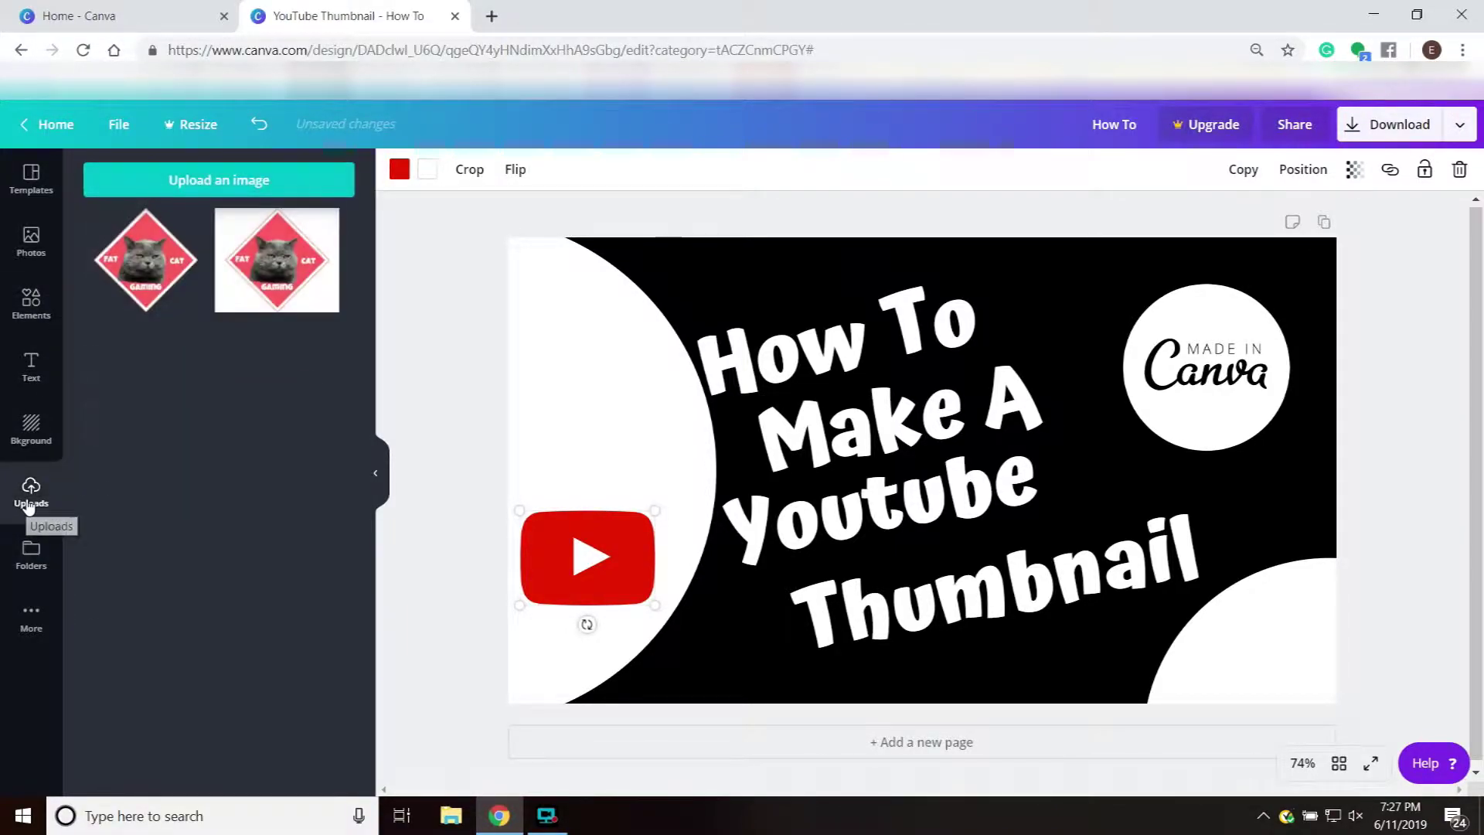
left_click(143, 255)
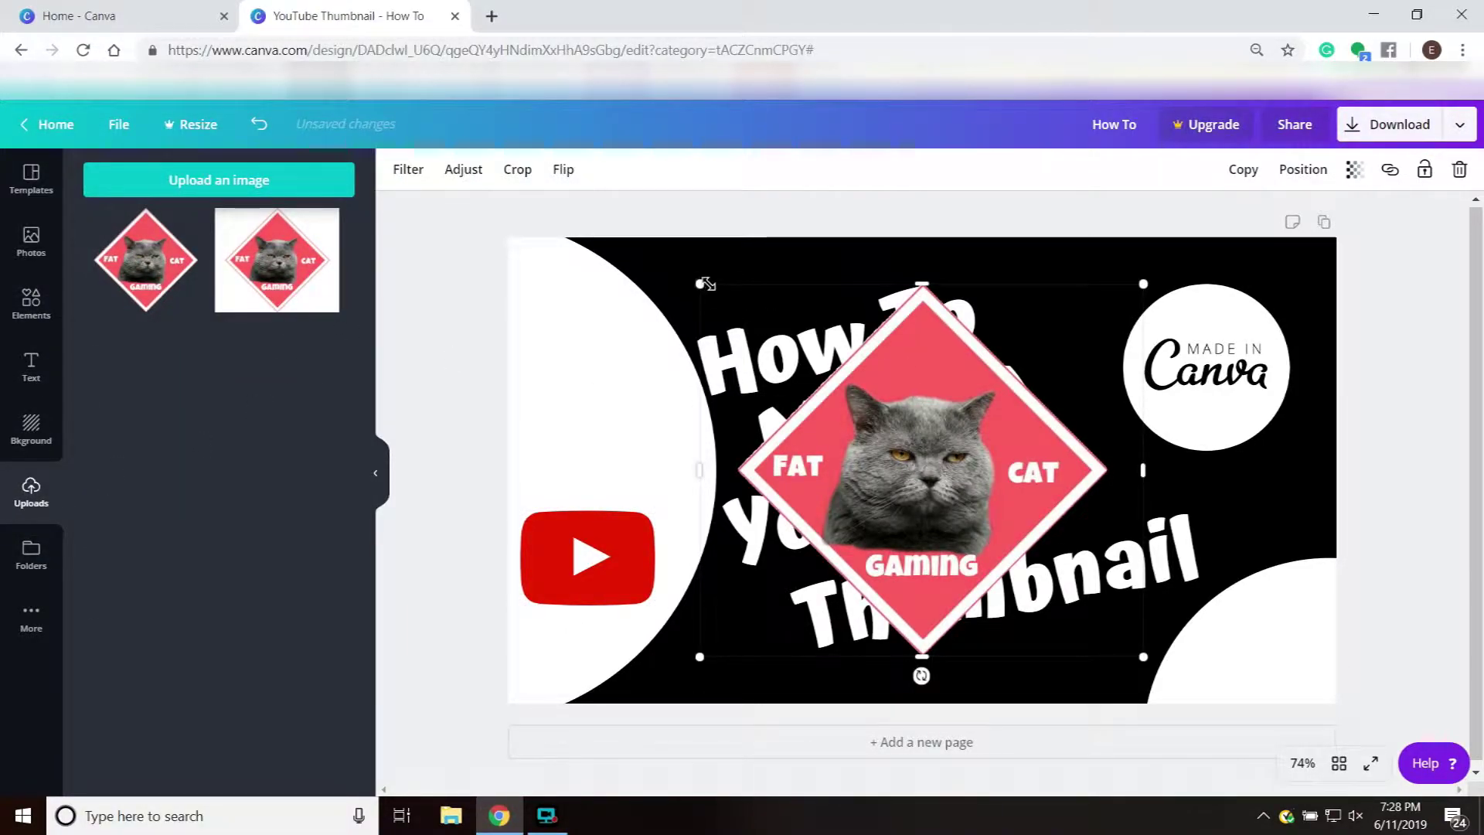
- Shrink the Fat Cat Gaming logo into the upper half of the large white circle and align the YouTube logo beneath it
left_click_drag(699, 284, 893, 434)
left_click_drag(1022, 529, 611, 373)
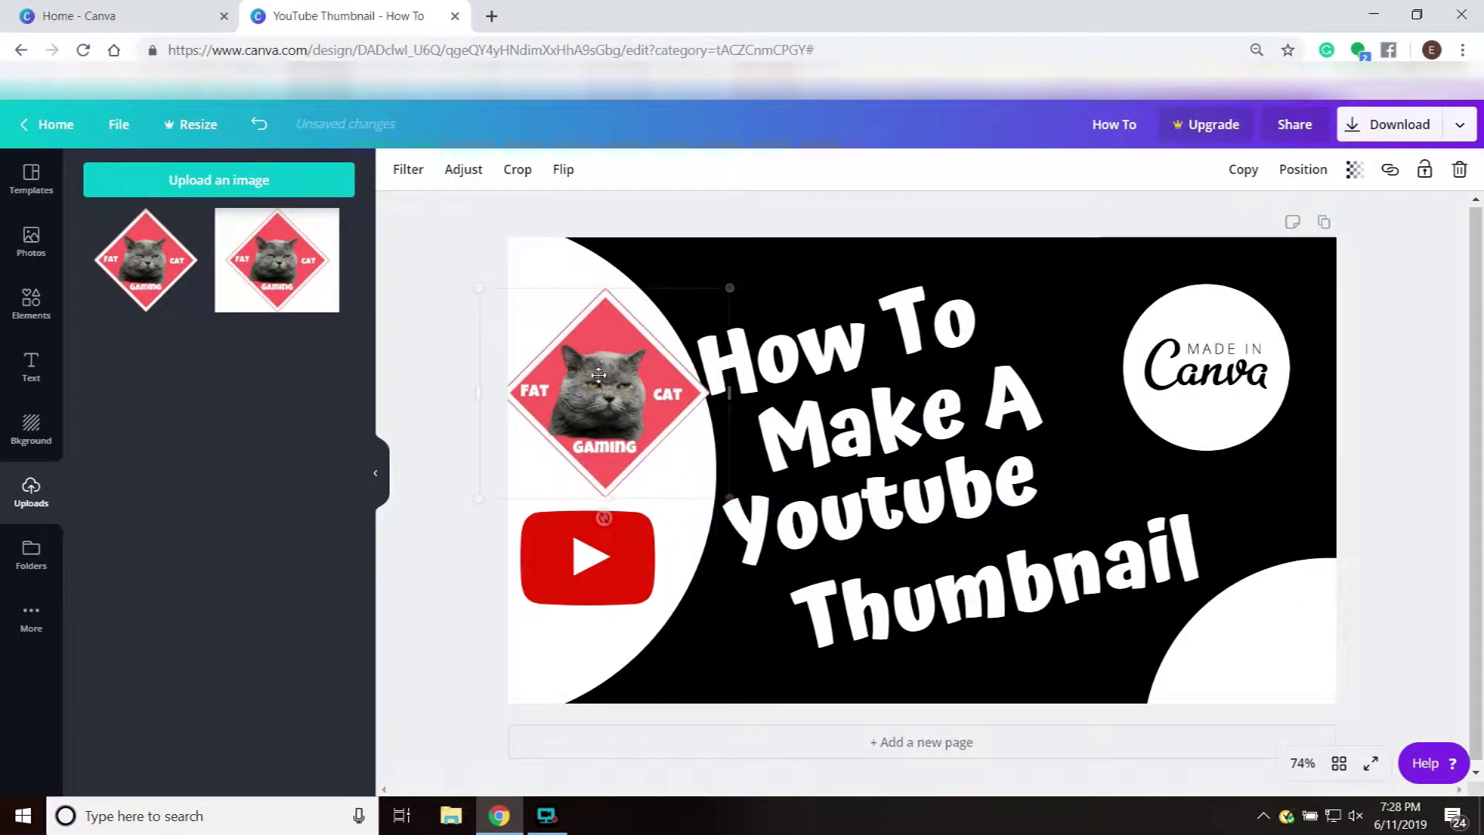
left_click_drag(498, 309, 508, 317)
left_click_drag(631, 404, 613, 381)
left_click_drag(595, 575, 604, 567)
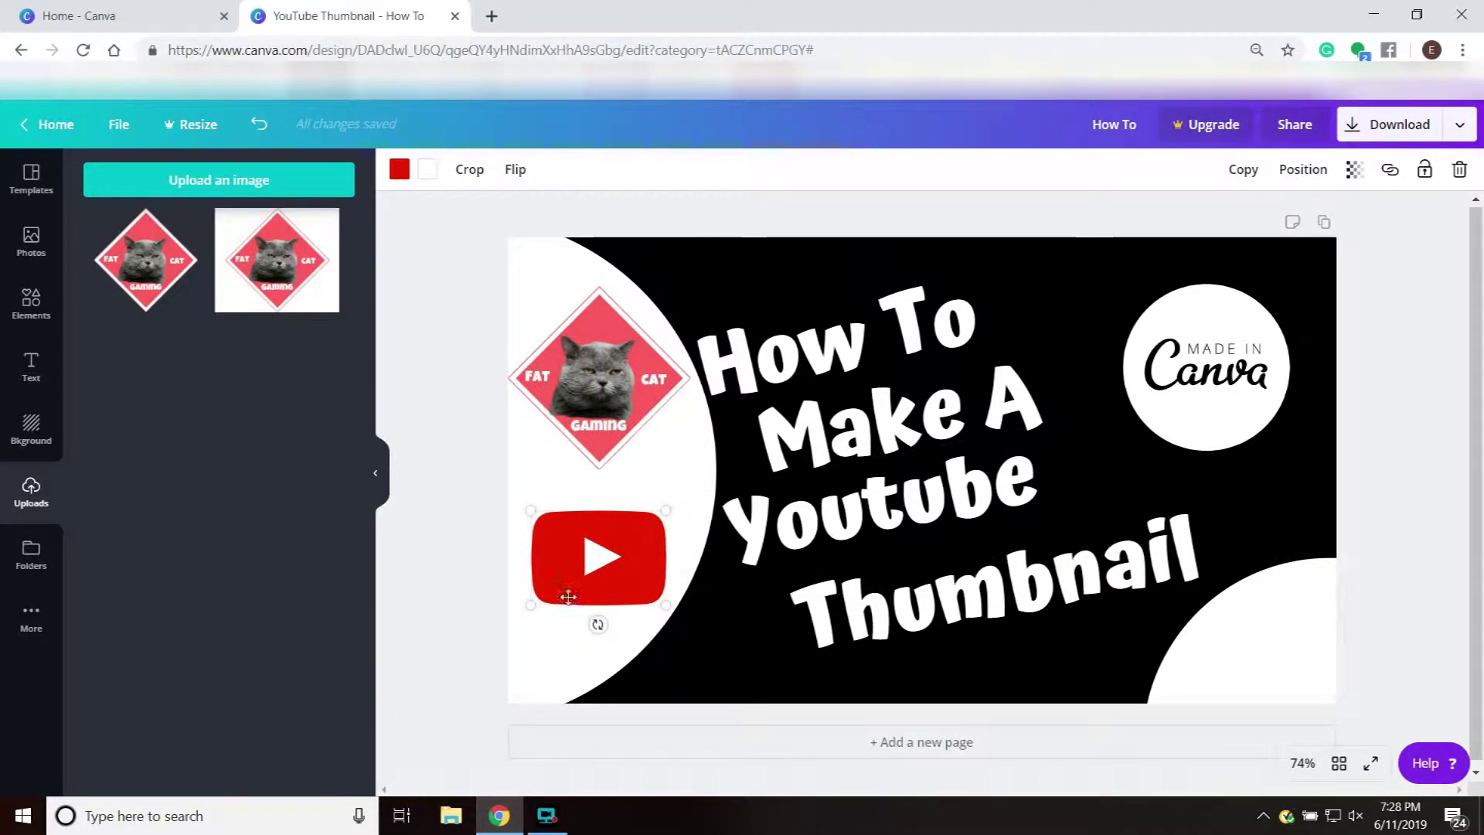
- Shift the four text lines right, away from the large white circle, raising "How To", "Make A" and "Thumbnail" slightly
scroll(927, 610, "down", 1)
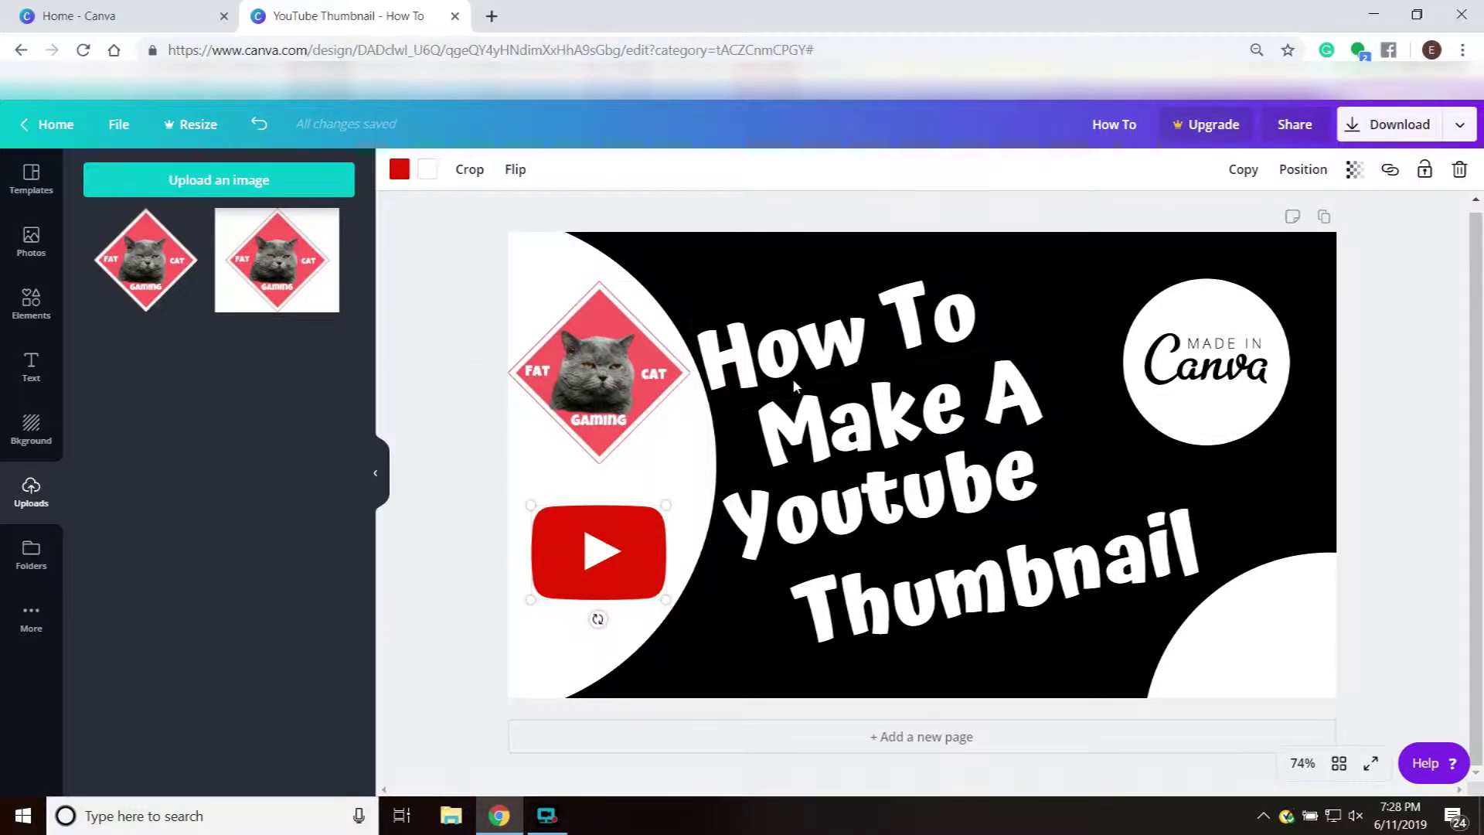
left_click_drag(823, 355, 835, 343)
left_click_drag(889, 414, 914, 405)
left_click_drag(909, 492, 941, 491)
left_click_drag(980, 594, 996, 584)
- Move the large white circle slightly right and nudge the "How To" text right to clear it
left_click(705, 437)
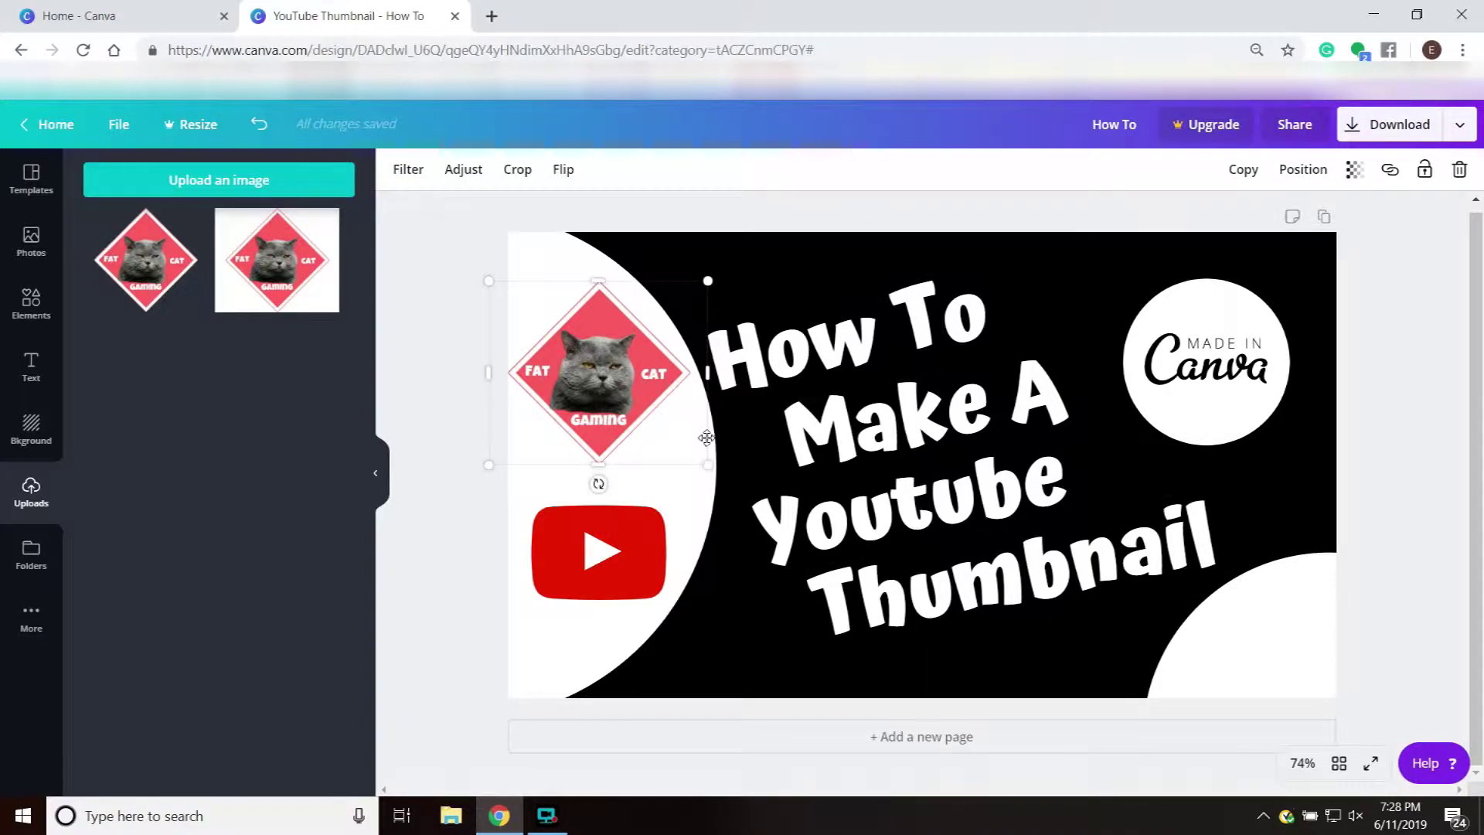
left_click_drag(544, 241, 551, 244)
left_click_drag(900, 330, 908, 326)
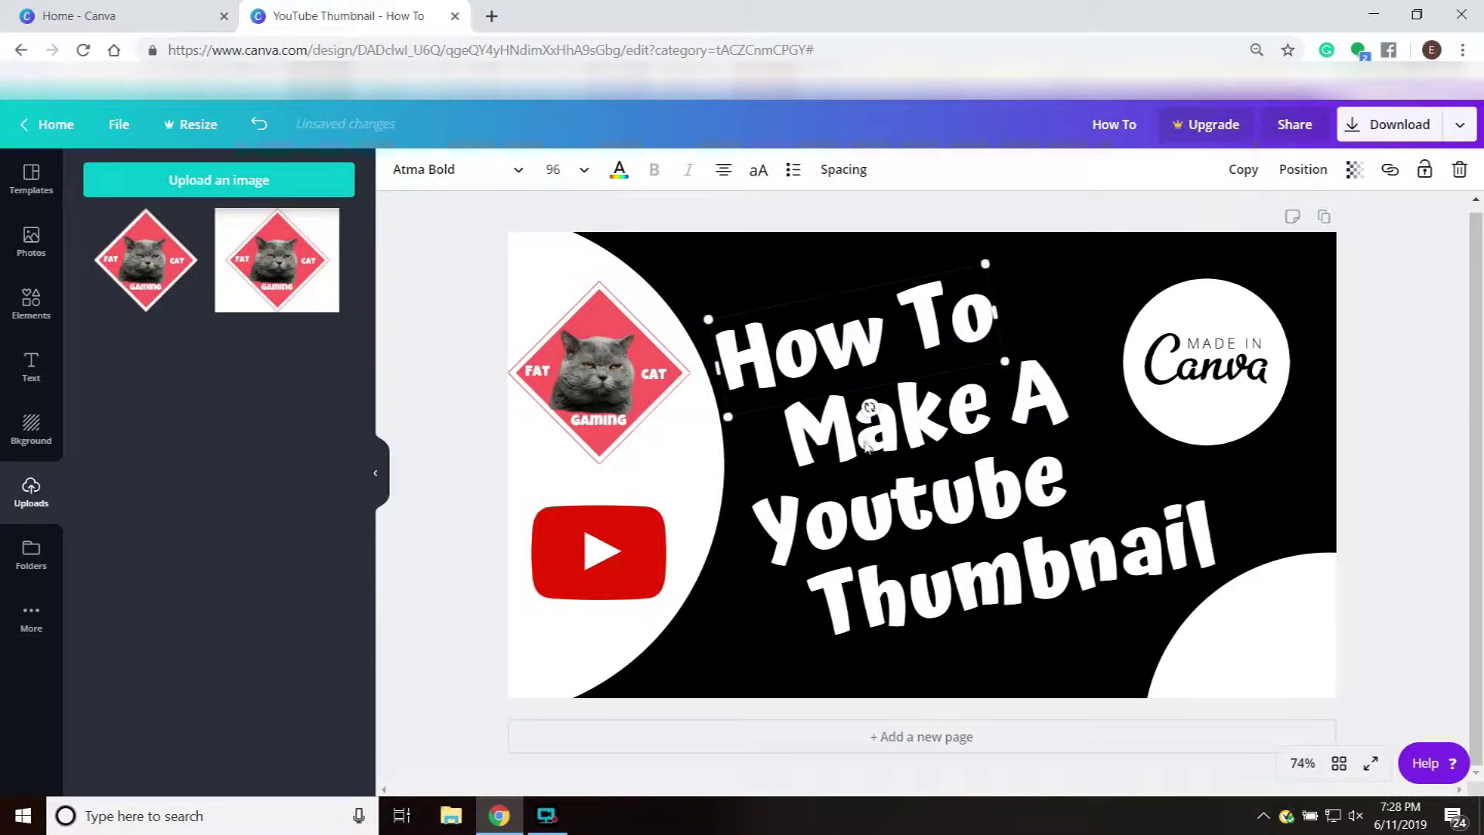
- Change the page background to the YouTube logo's red and nudge the "Made in Canva" badge slightly up and right
left_click(750, 635)
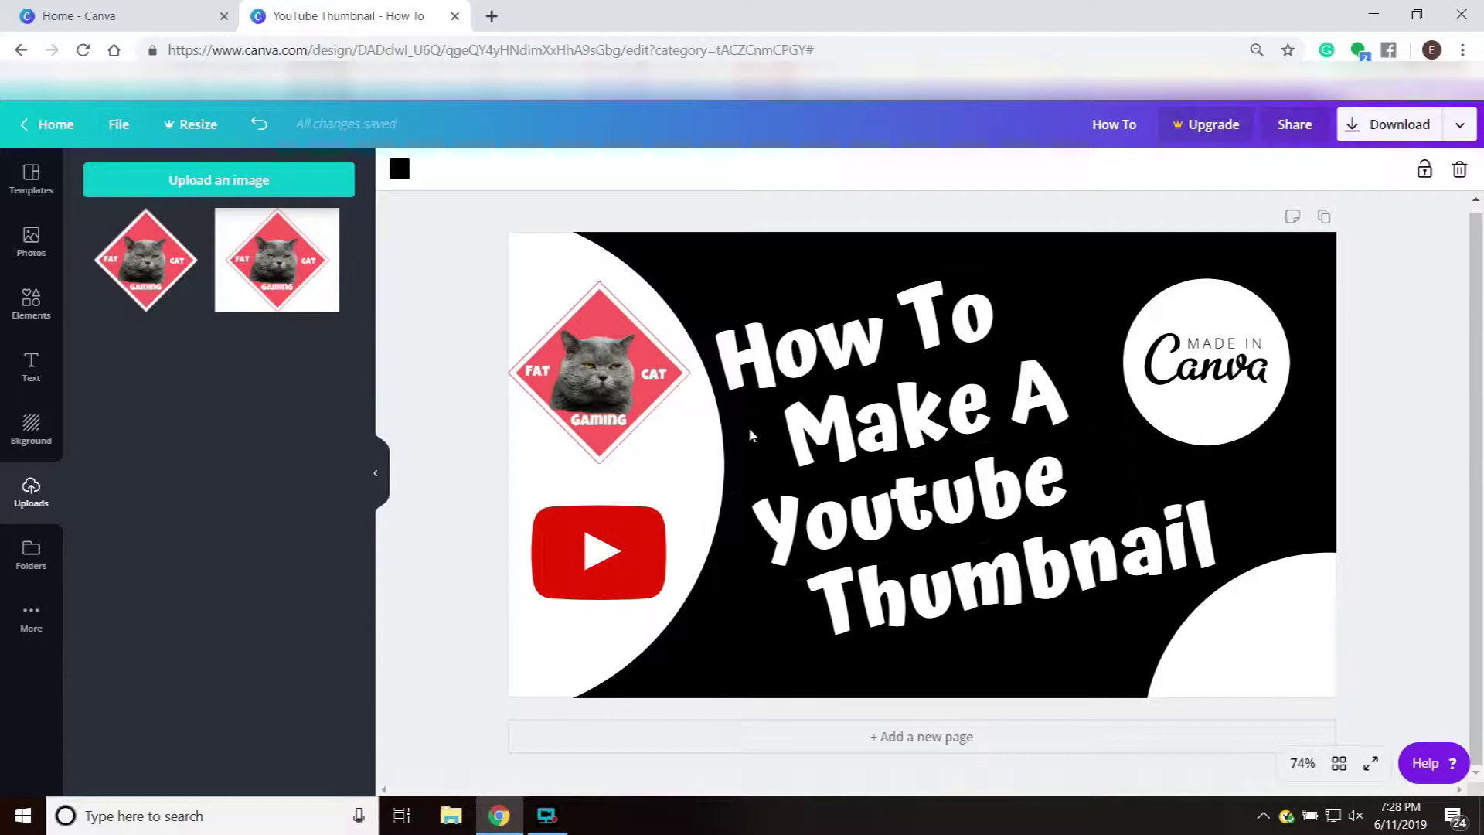
left_click(398, 170)
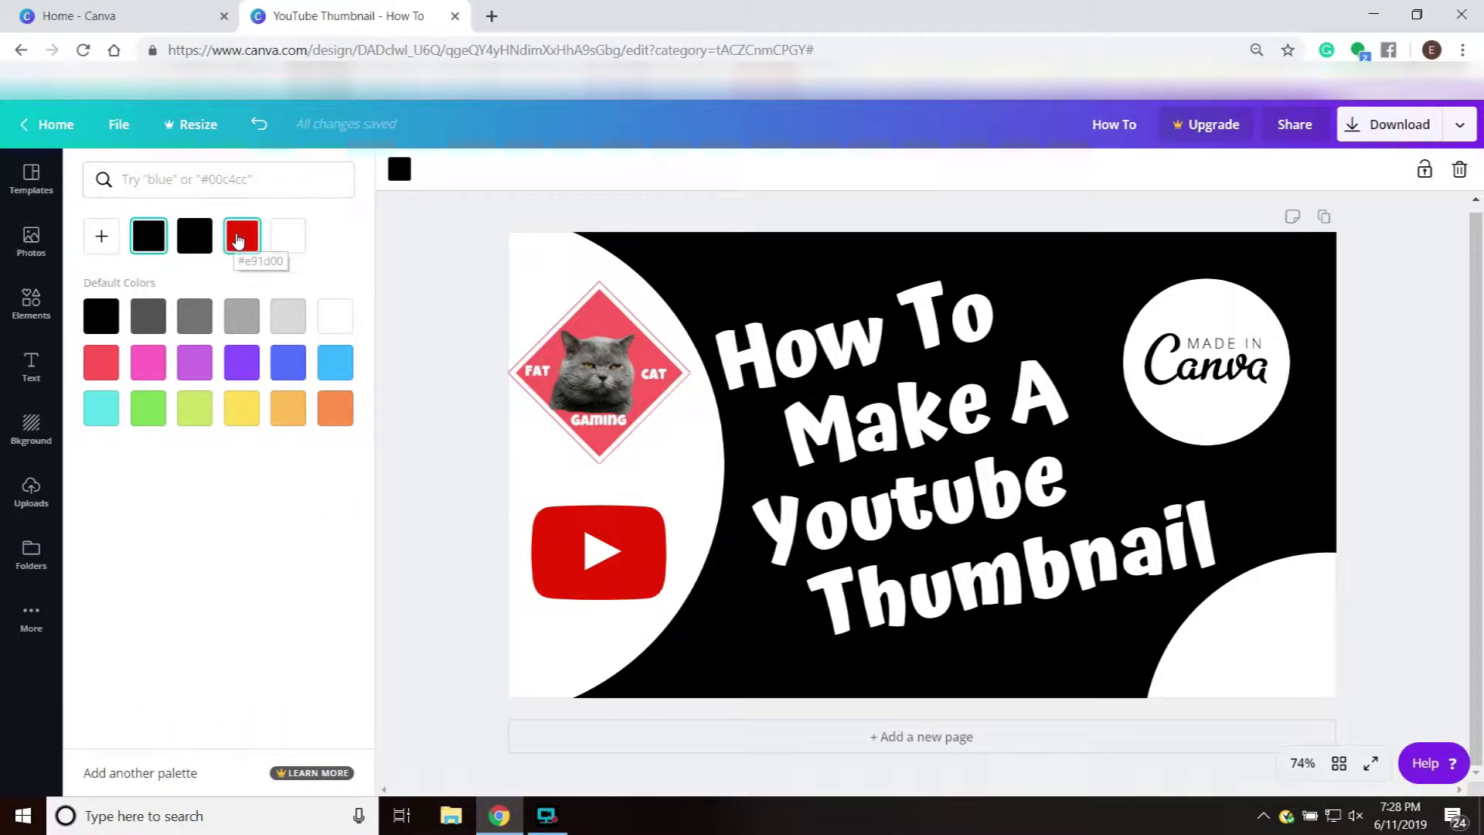
left_click(239, 241)
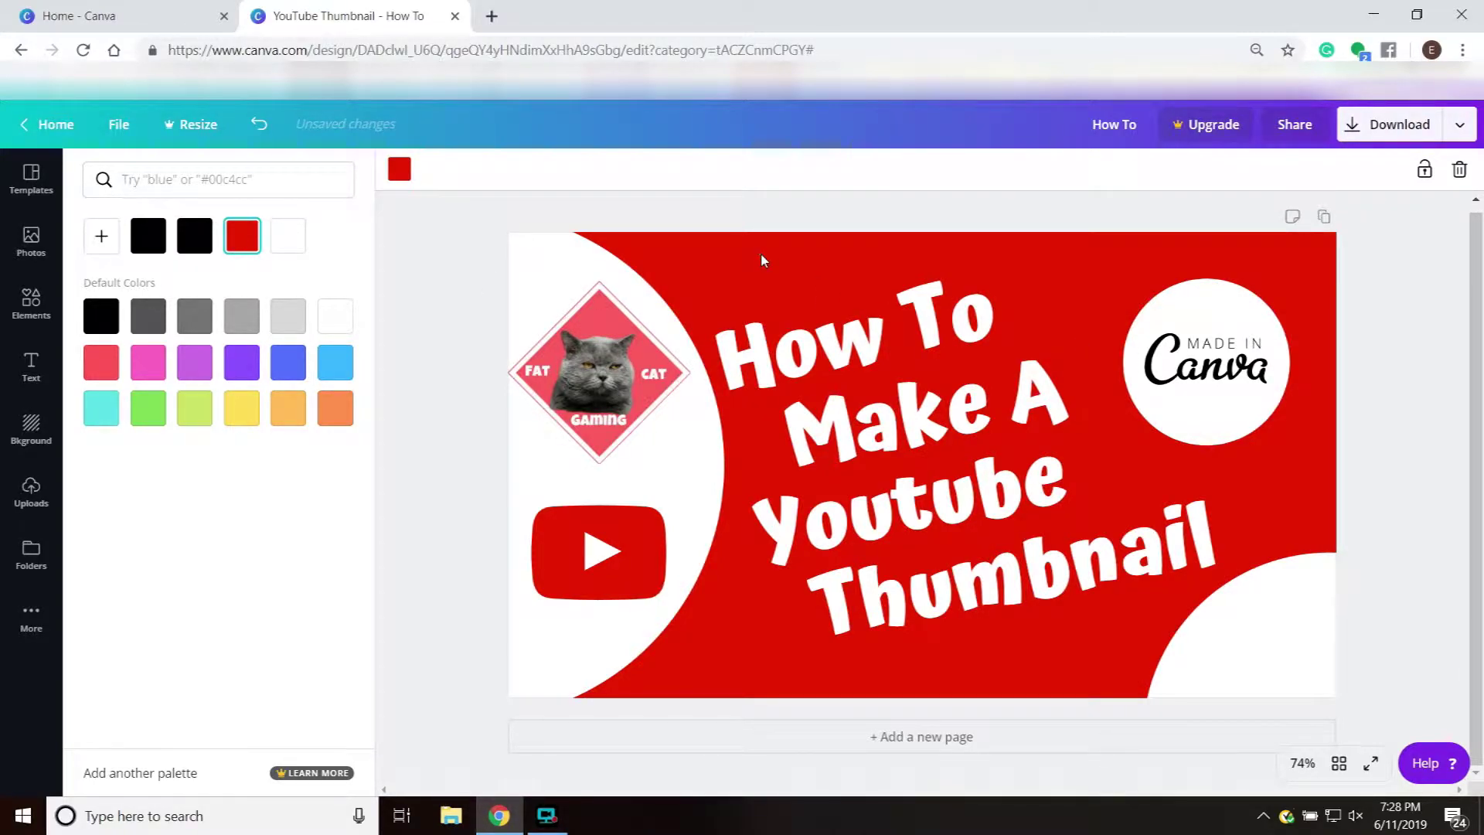
left_click_drag(1199, 325, 1207, 319)
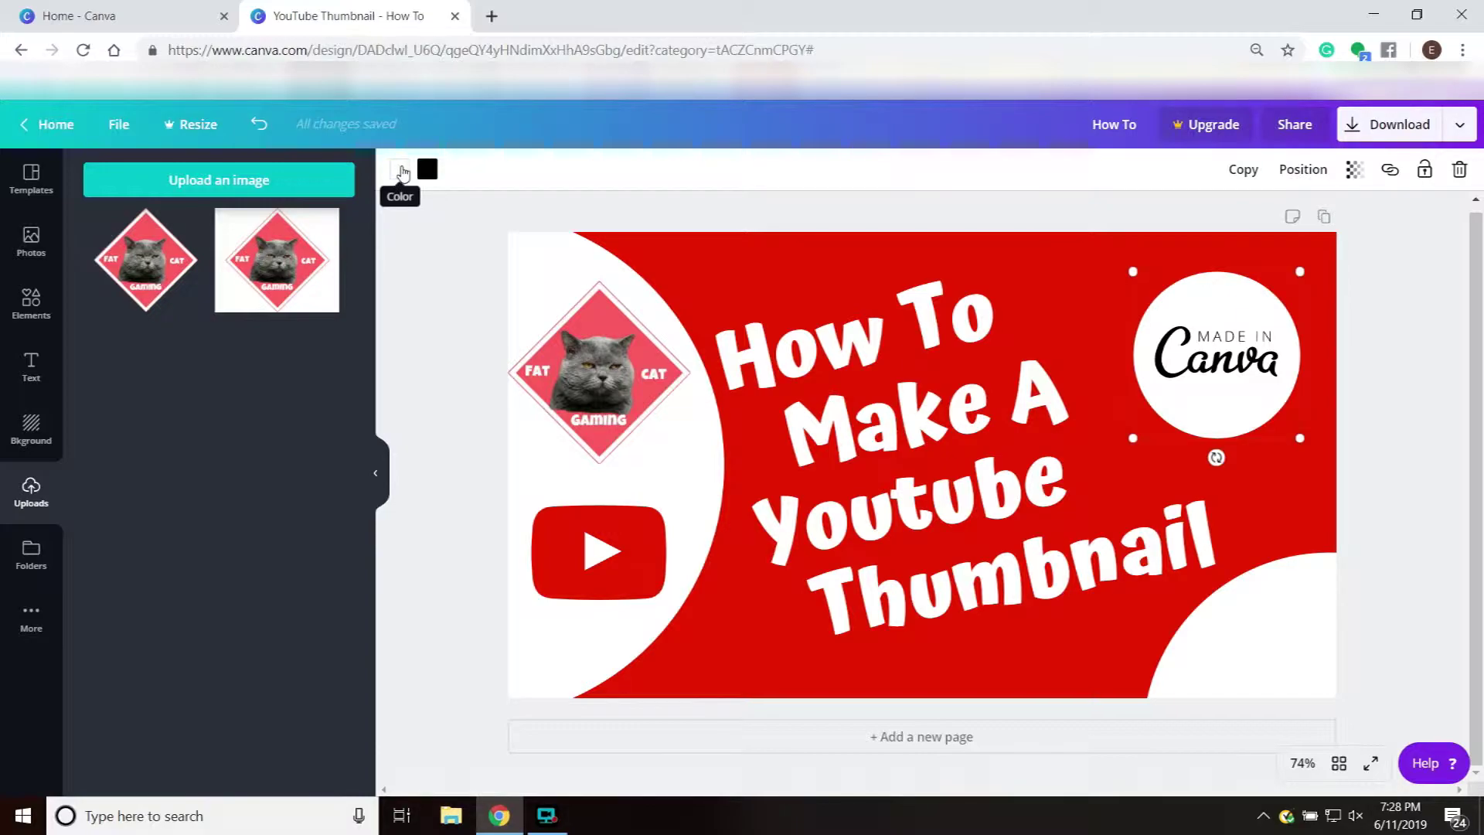
- Try a yellow circle with purple and white lettering on the "Made in Canva" badge, and restore black lettering on white
left_click(402, 170)
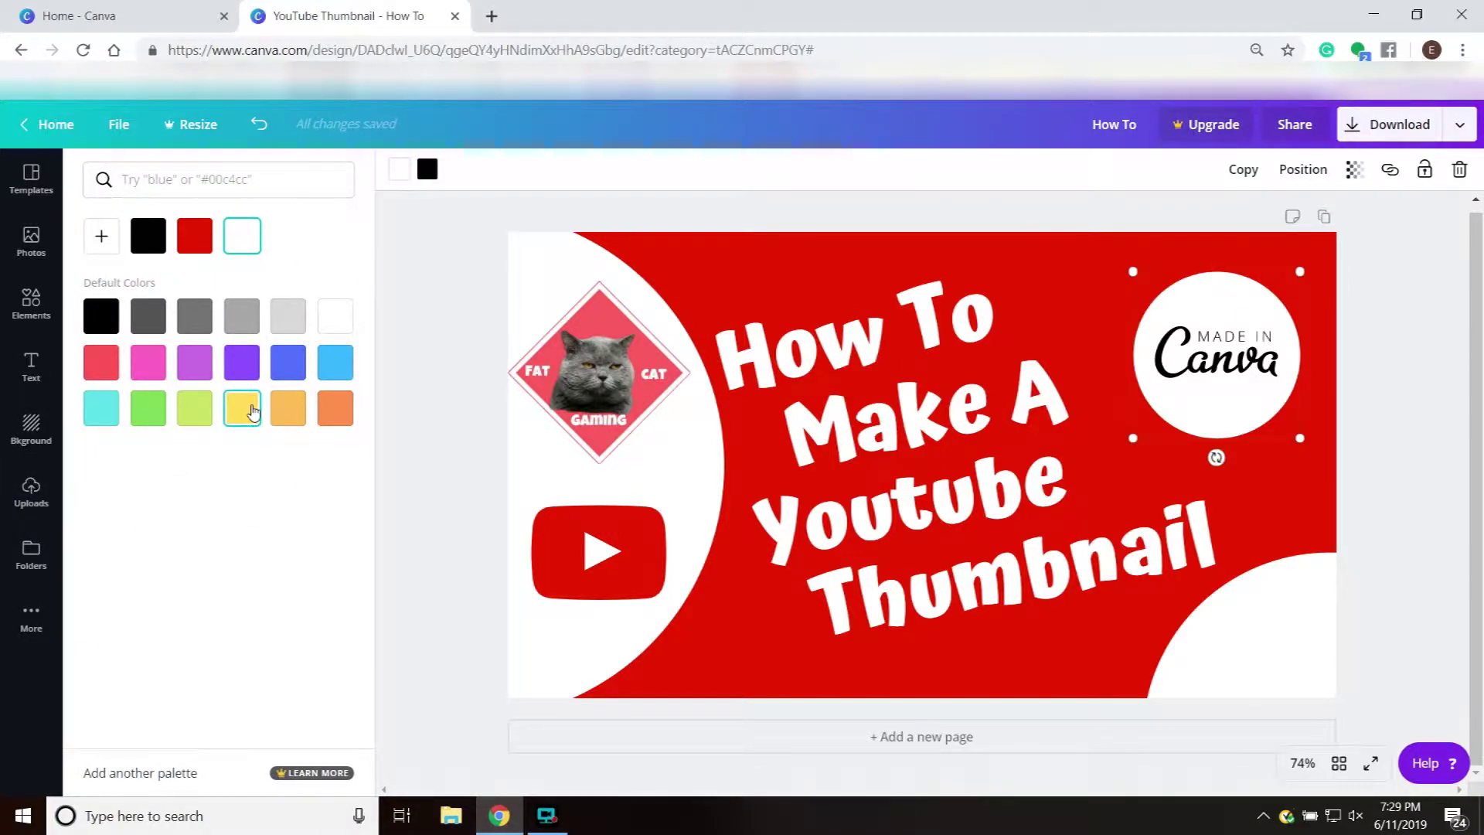
left_click(252, 410)
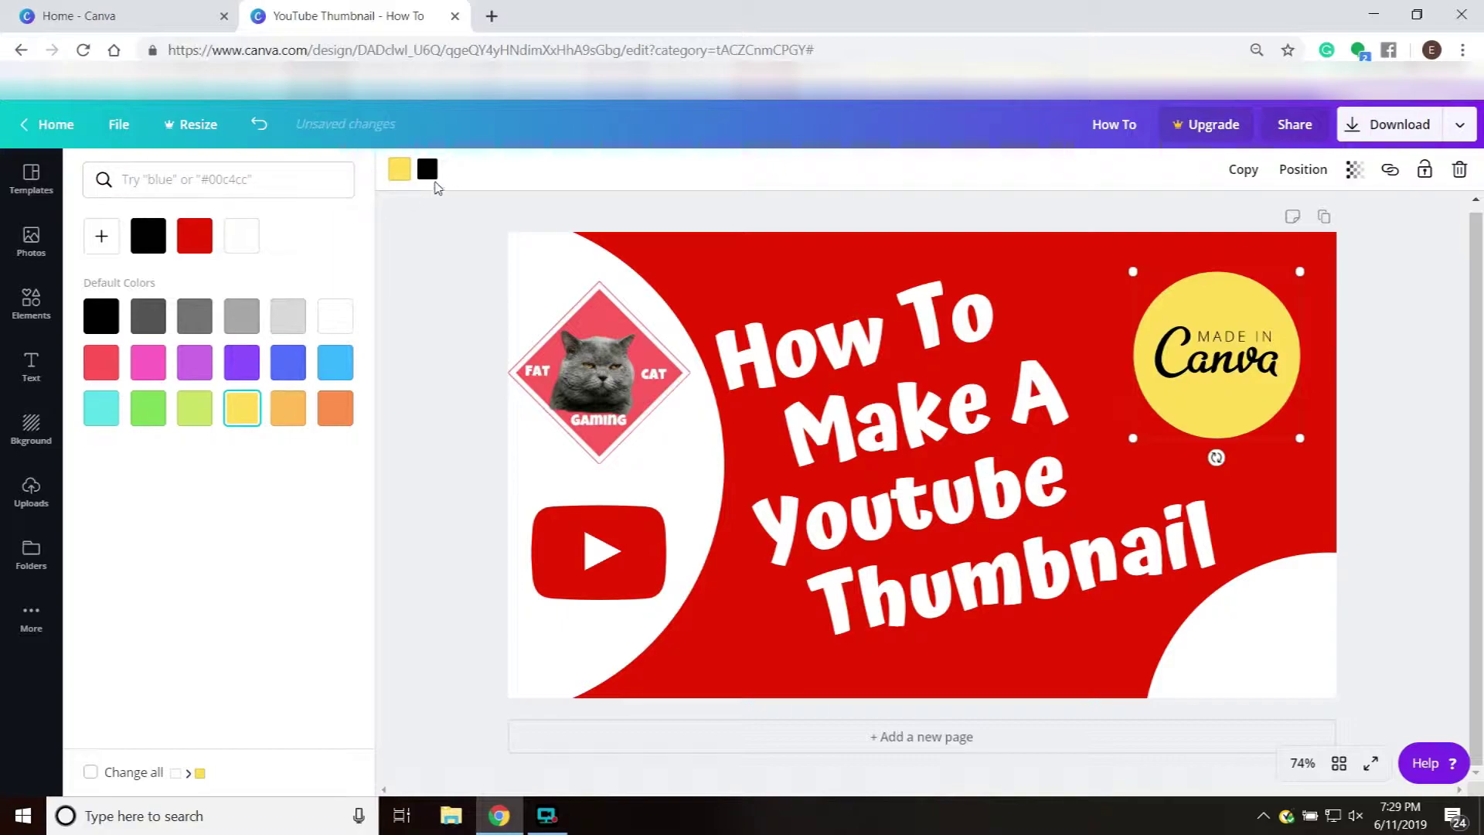
left_click(437, 173)
left_click(242, 364)
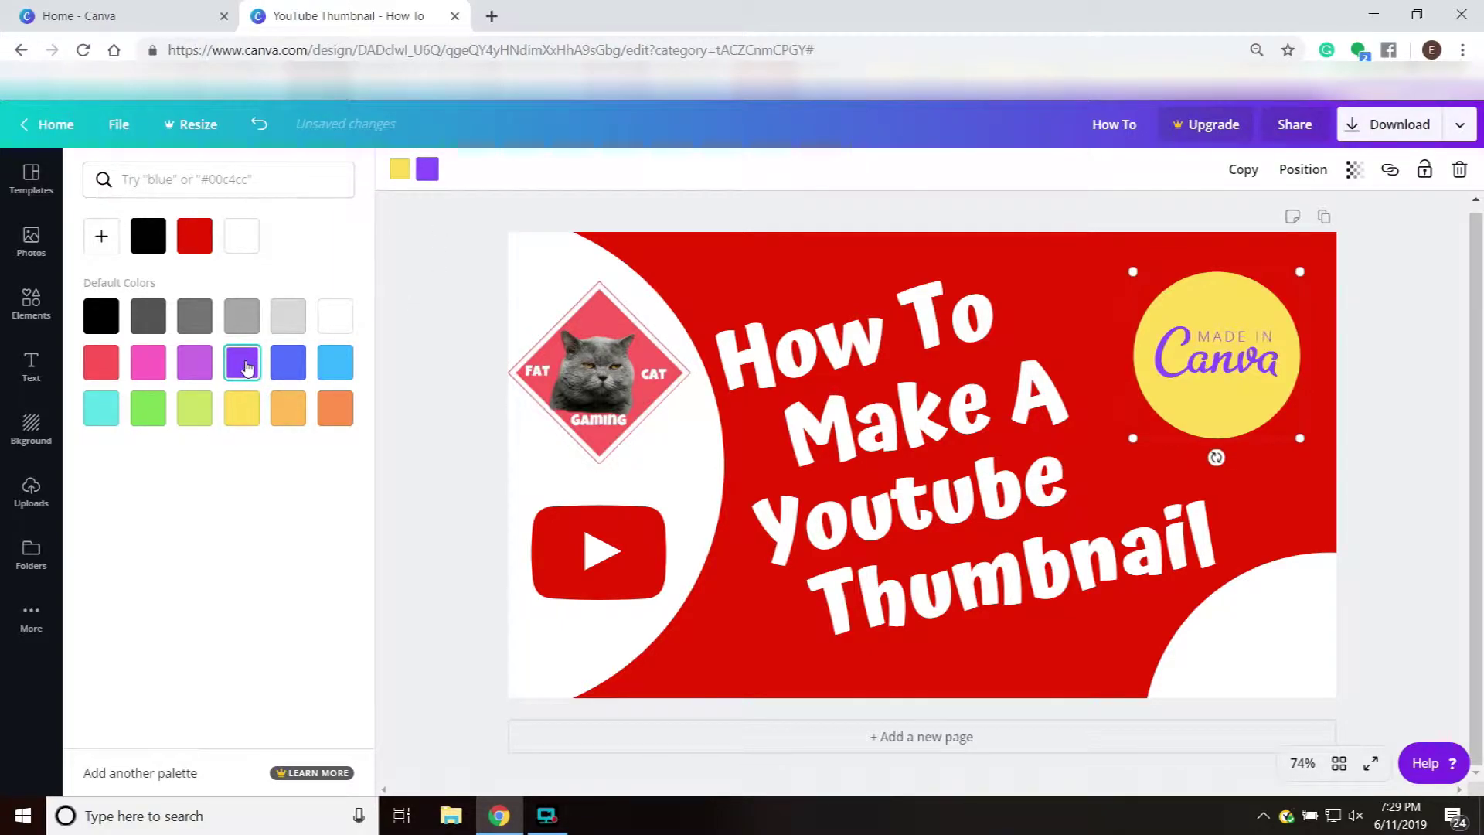
left_click(338, 319)
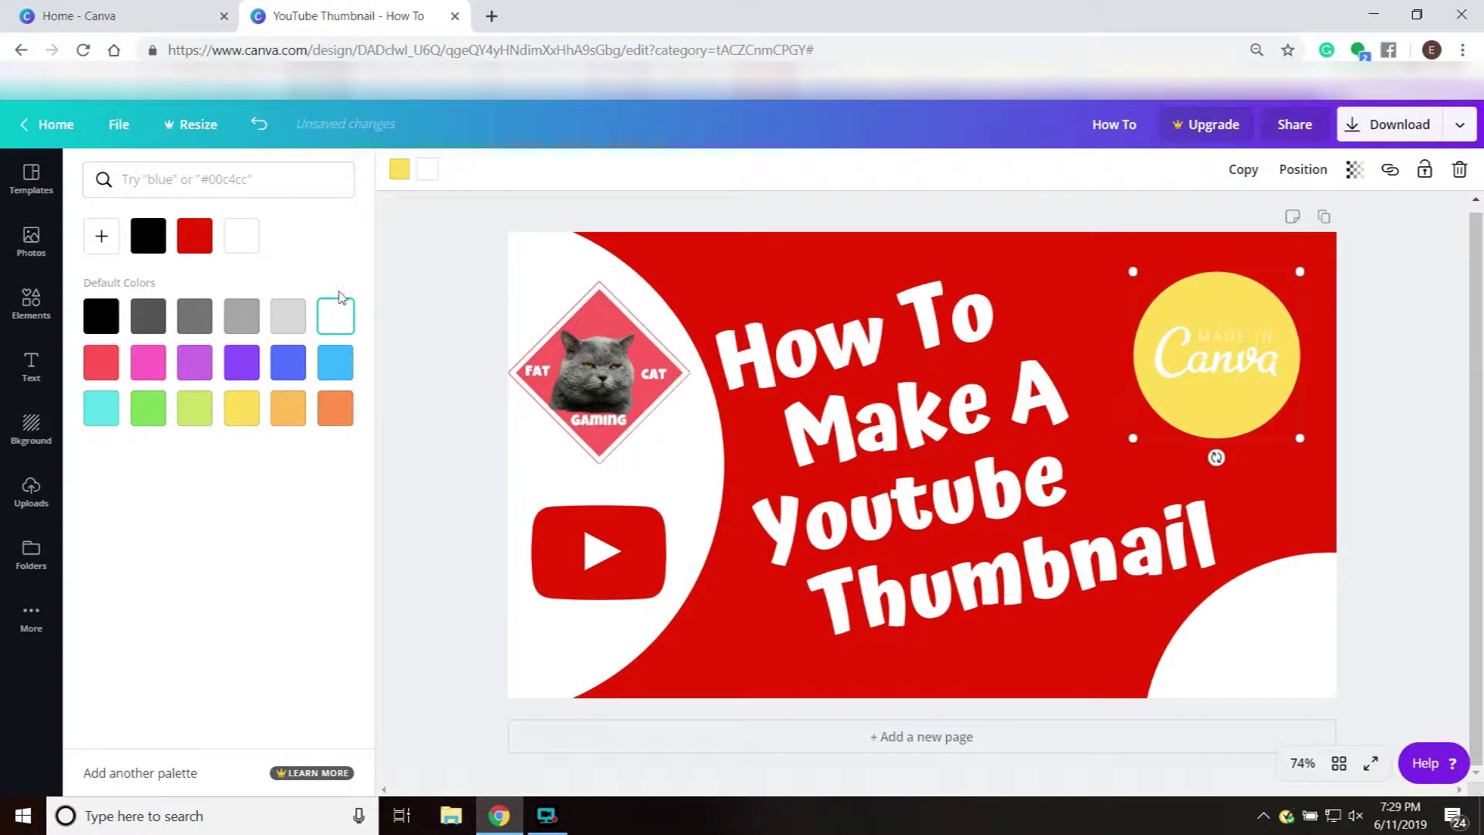
left_click(148, 236)
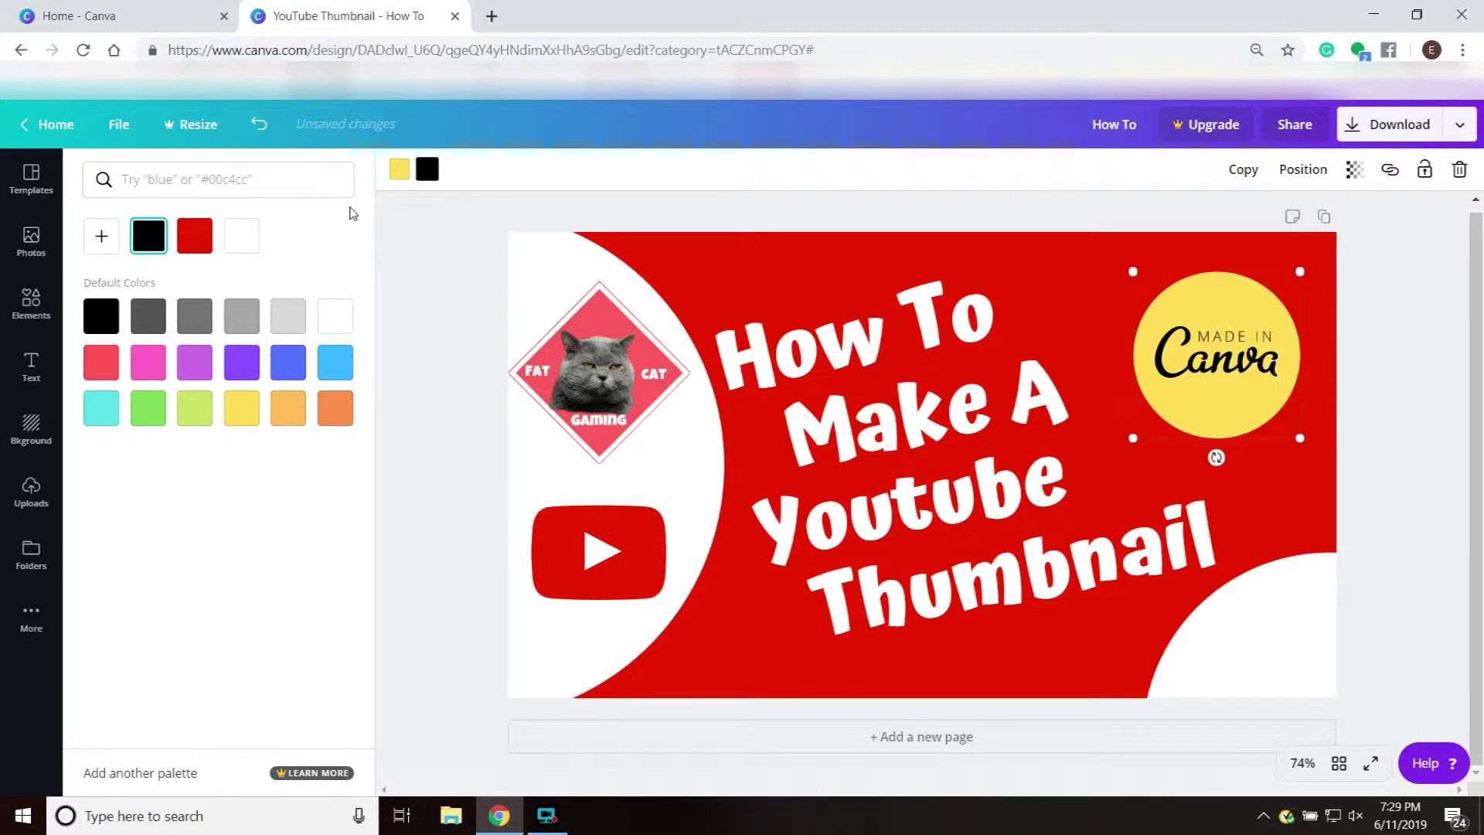
left_click(397, 171)
left_click(247, 242)
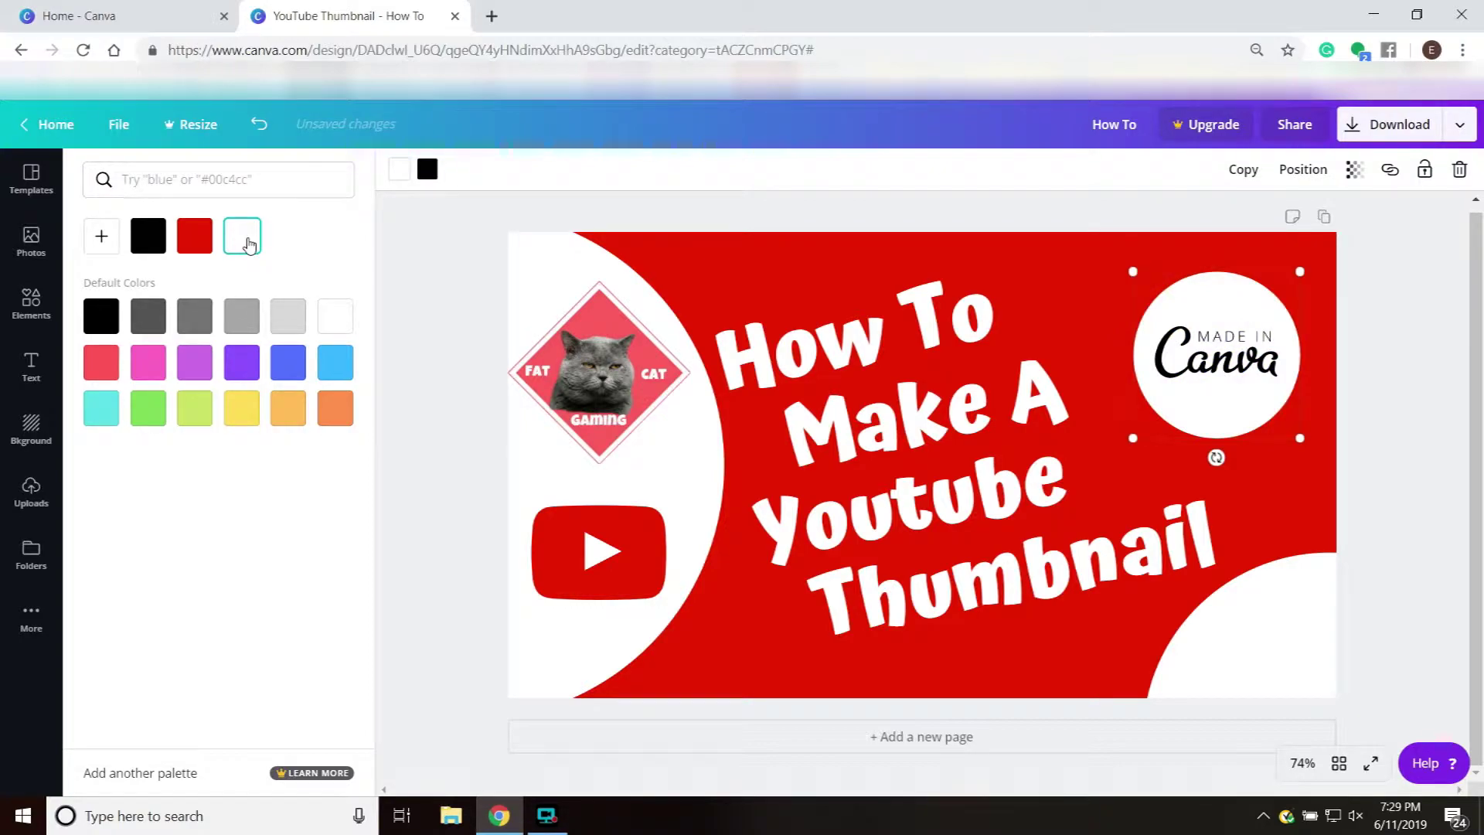
- Nudge the white circle in the design's lower-right corner slightly right and open the download options
left_click(773, 243)
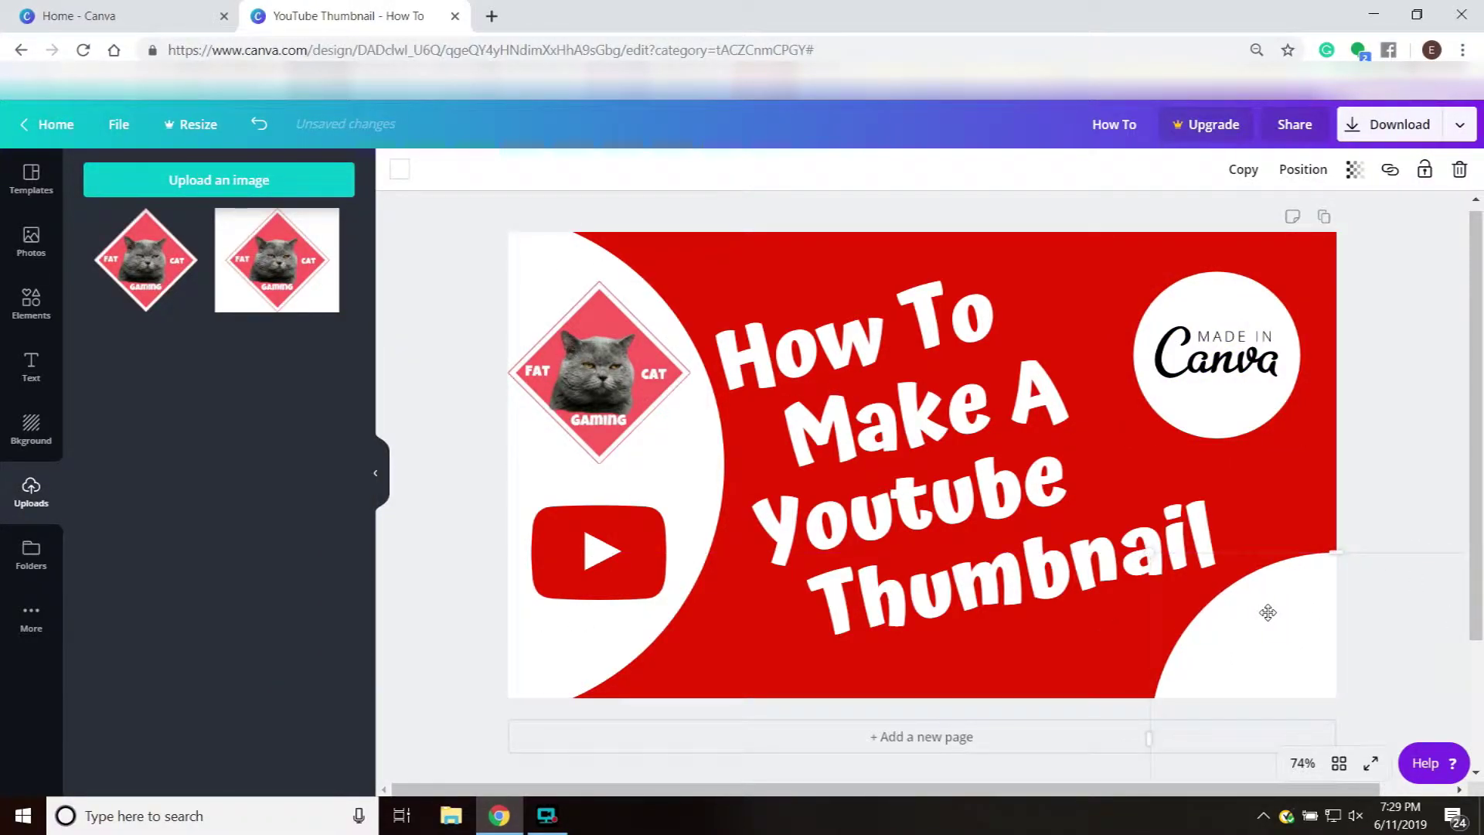
left_click(1094, 471)
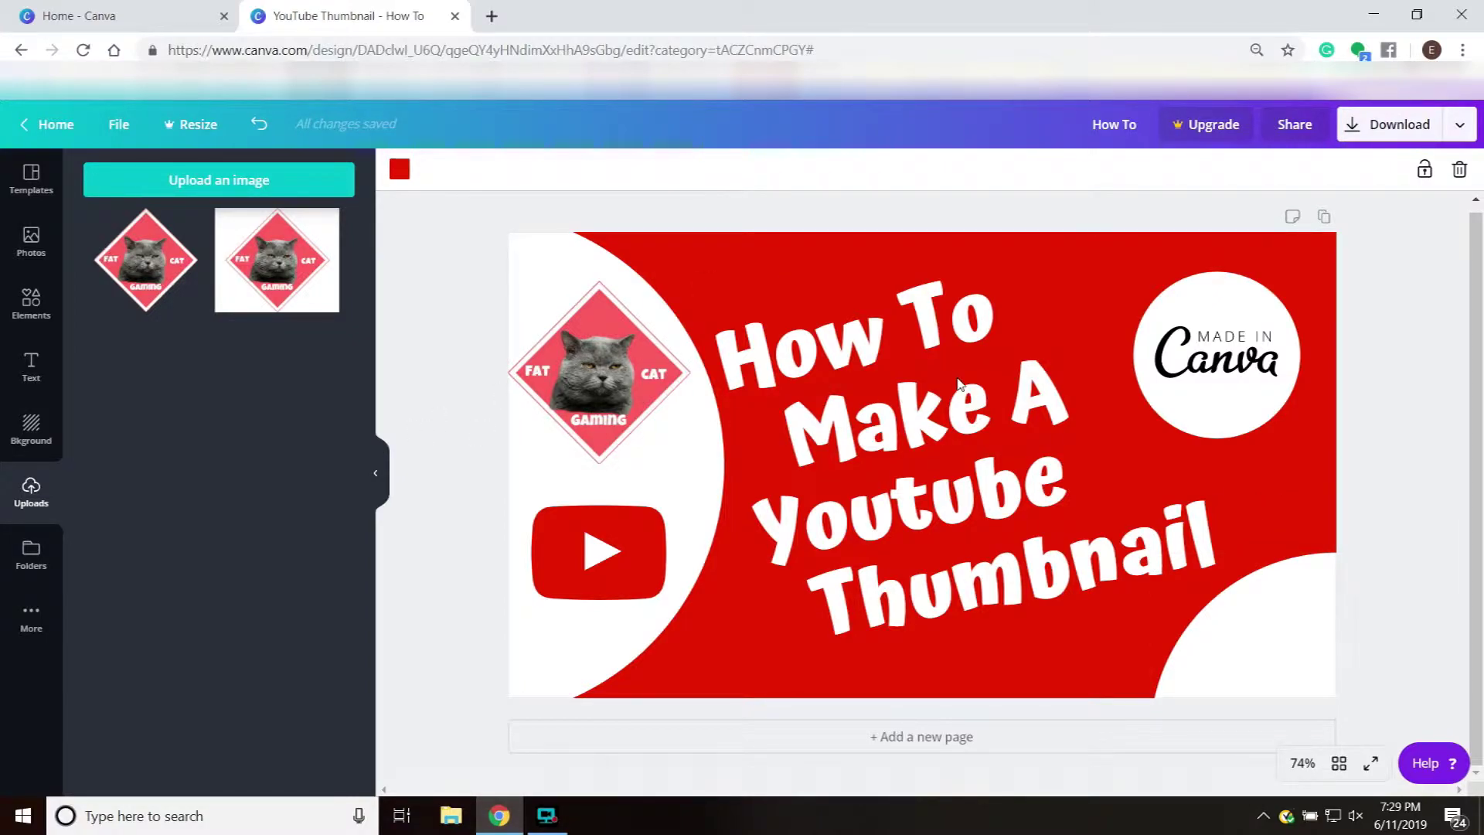
left_click(375, 486)
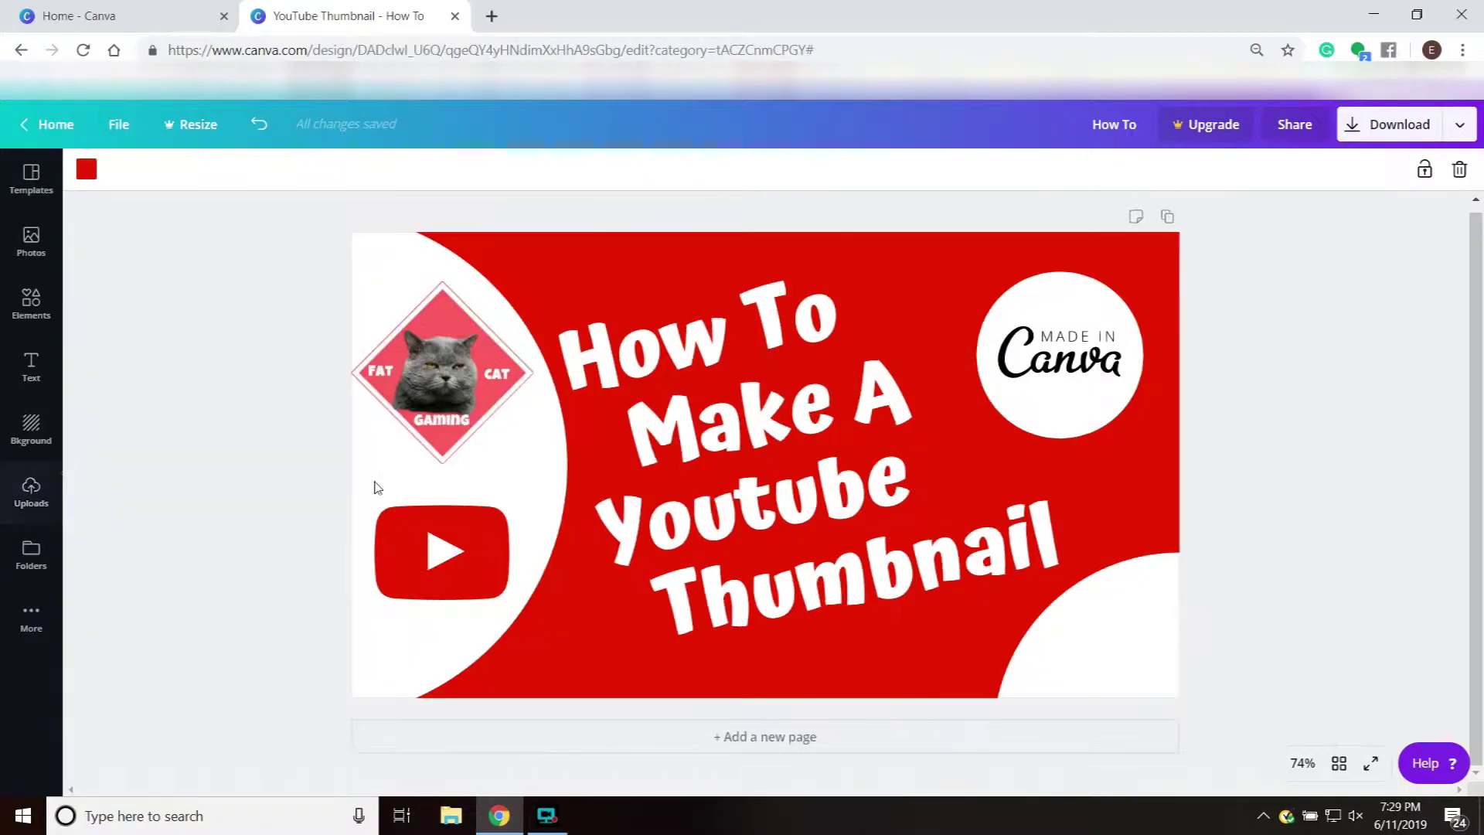
left_click(1370, 126)
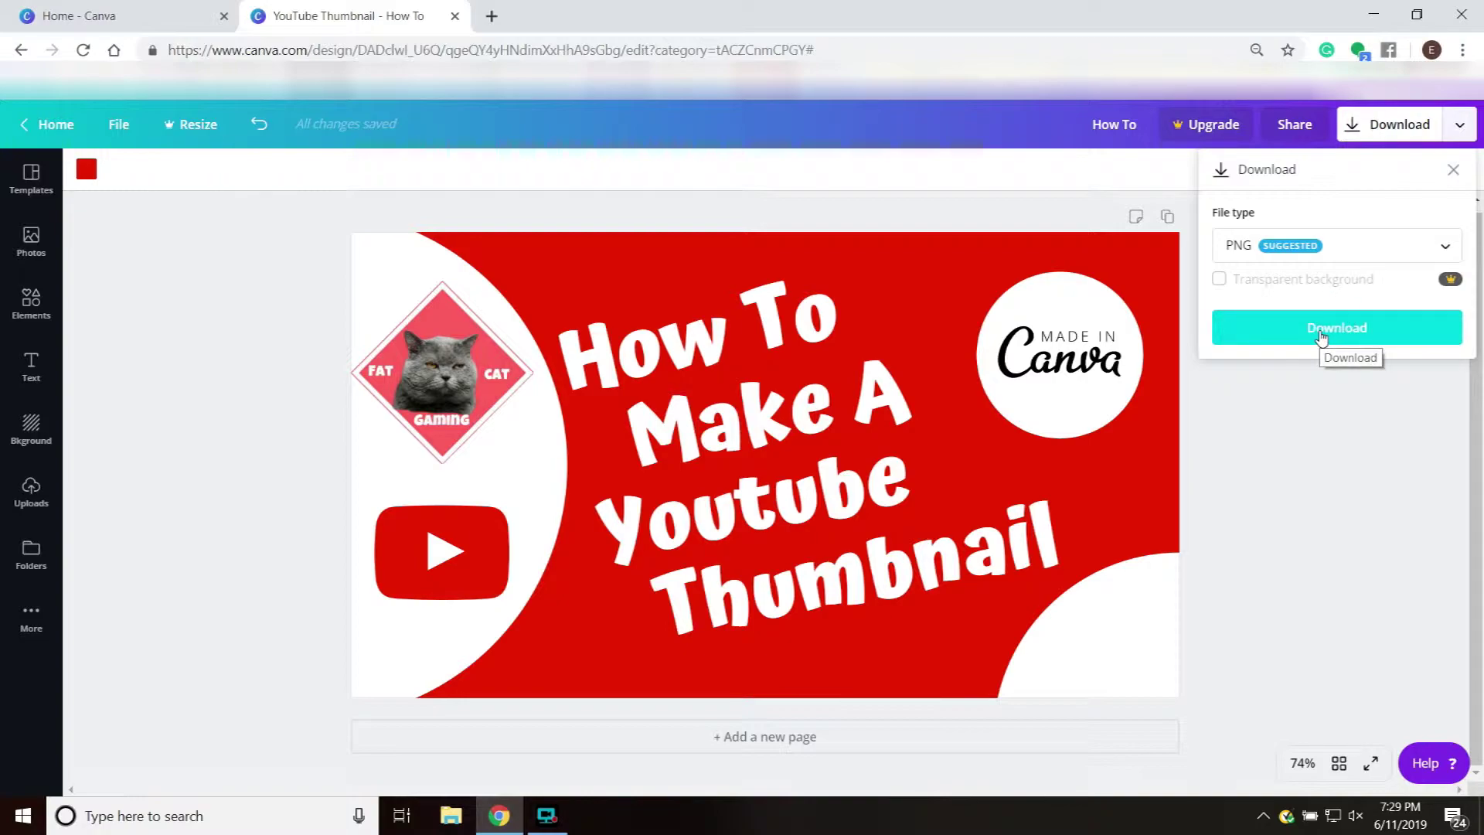
- Try the Dr Sugiyama font on the "How To" text
left_click(712, 293)
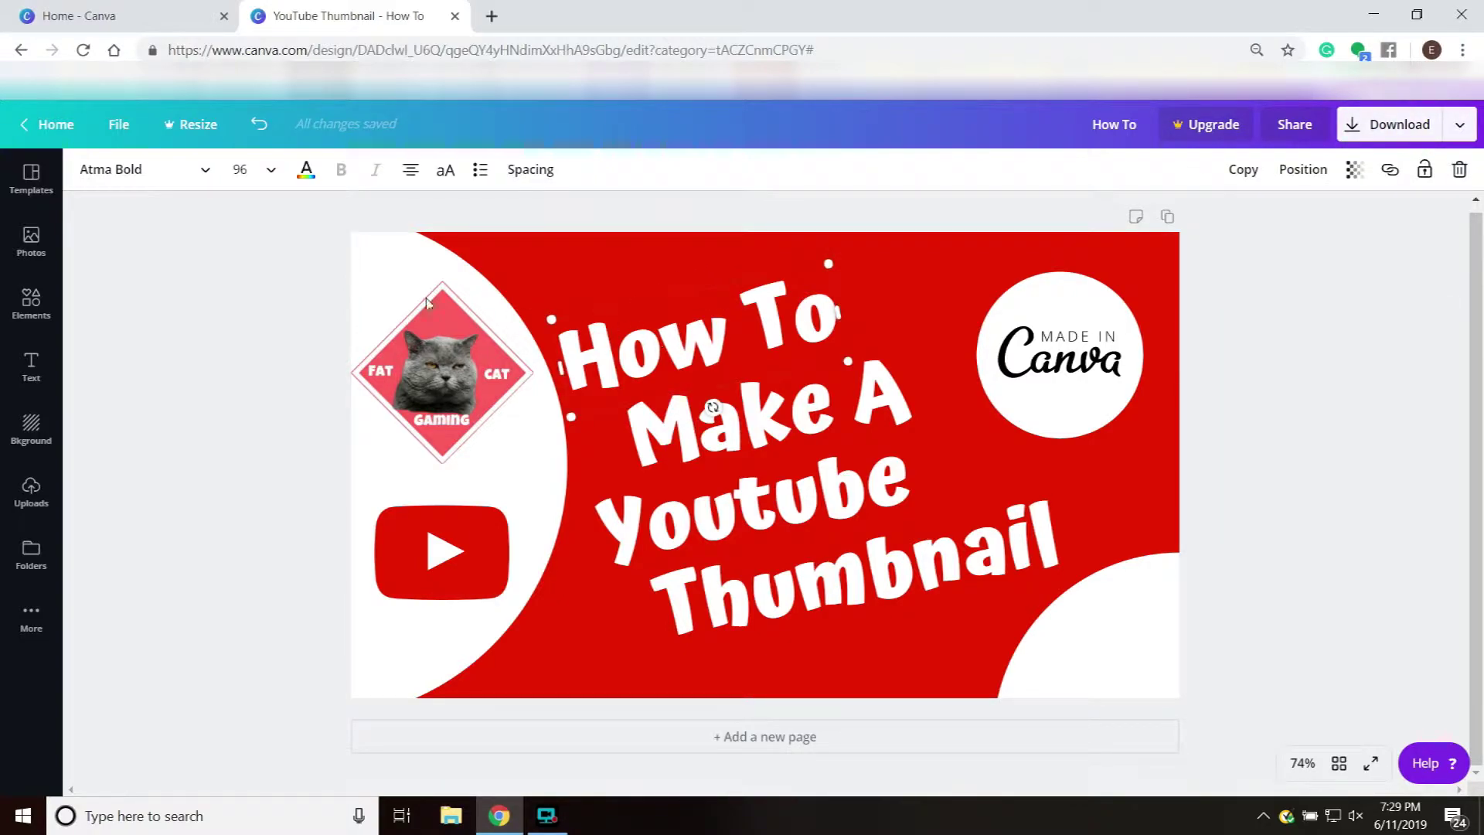
left_click(171, 172)
scroll(205, 401, "down", 10)
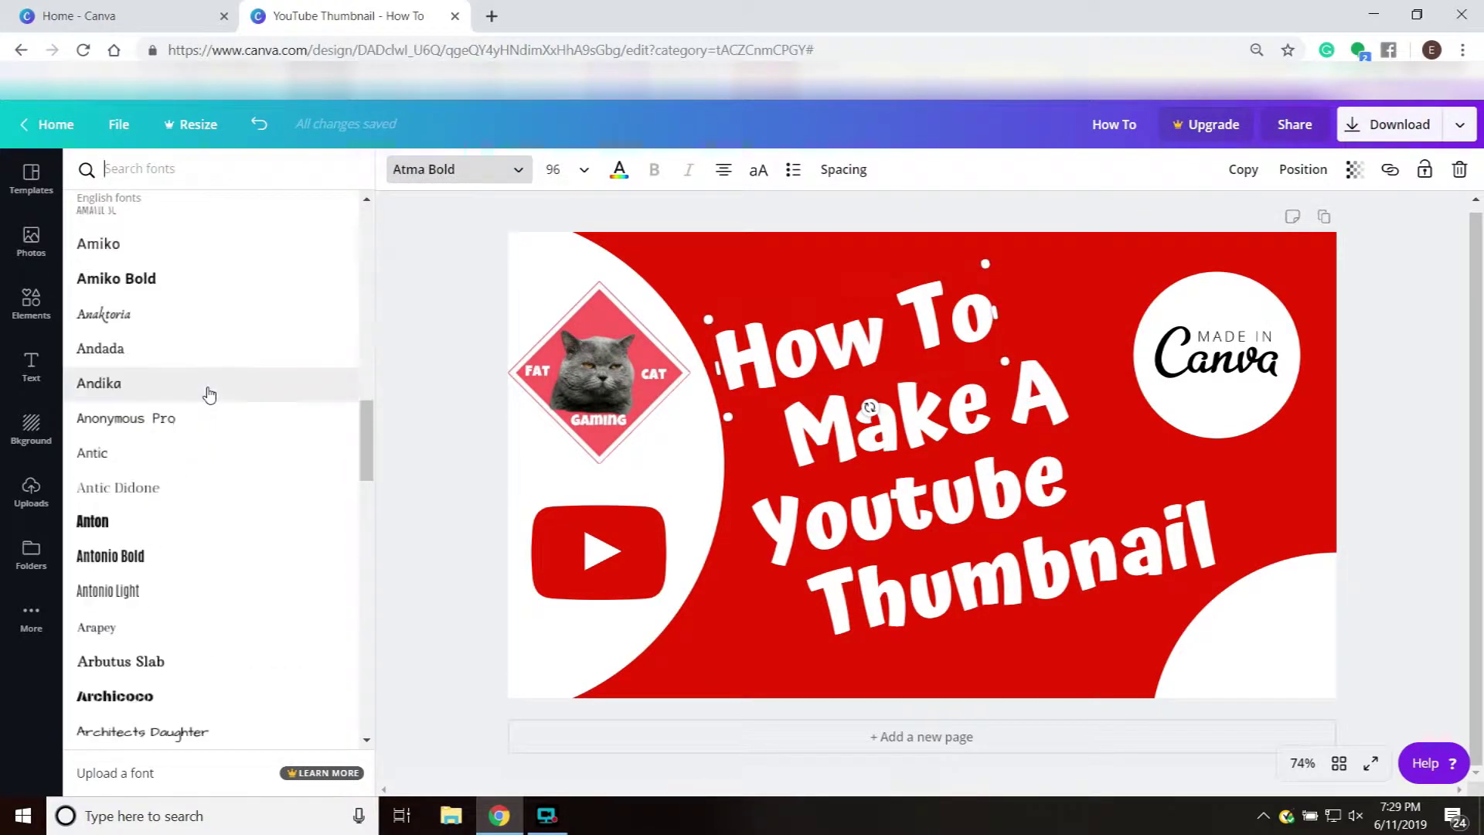
scroll(208, 395, "down", 15)
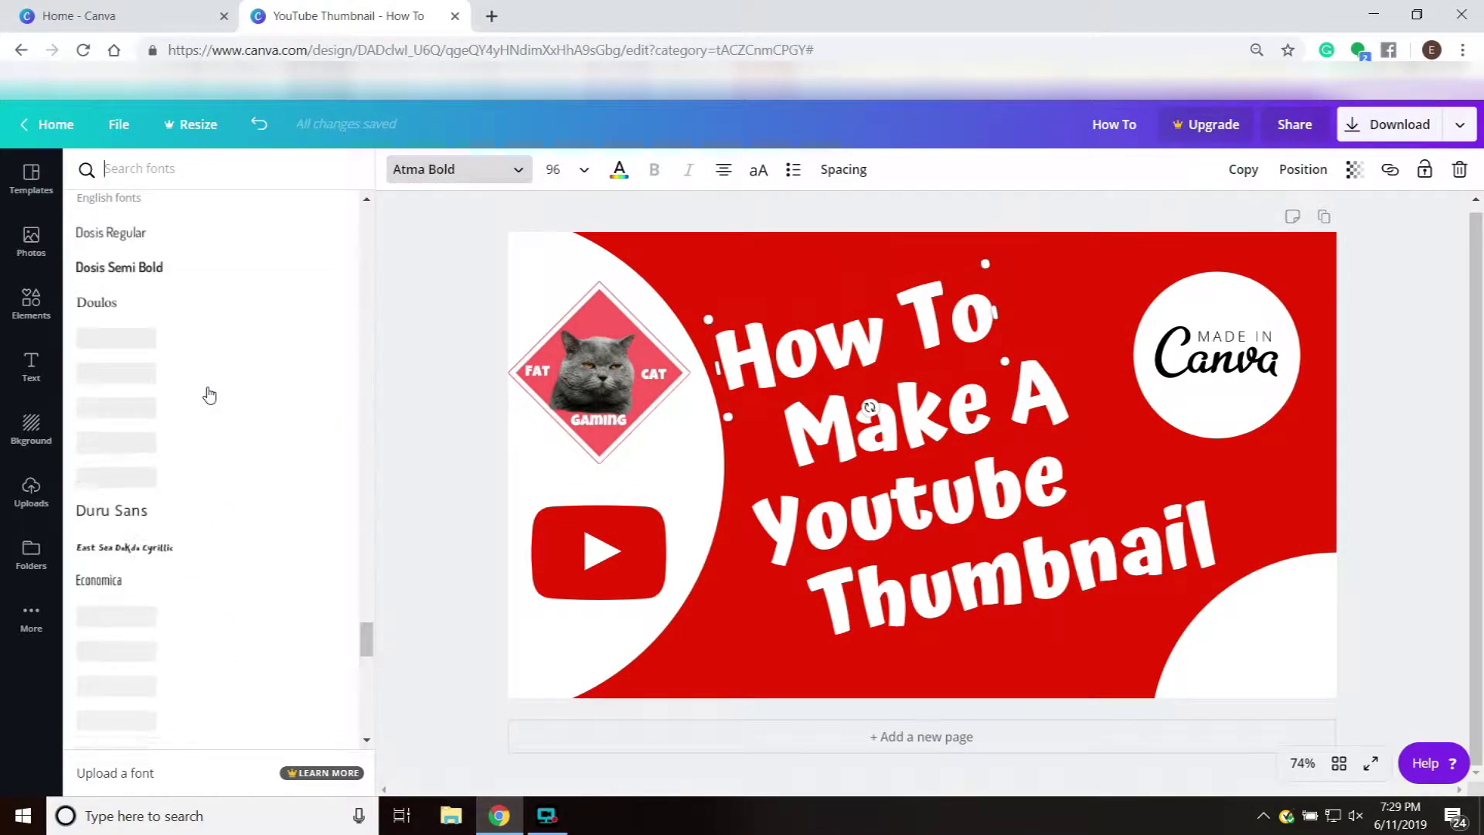
scroll(208, 396, "down", 3)
scroll(208, 395, "up", 6)
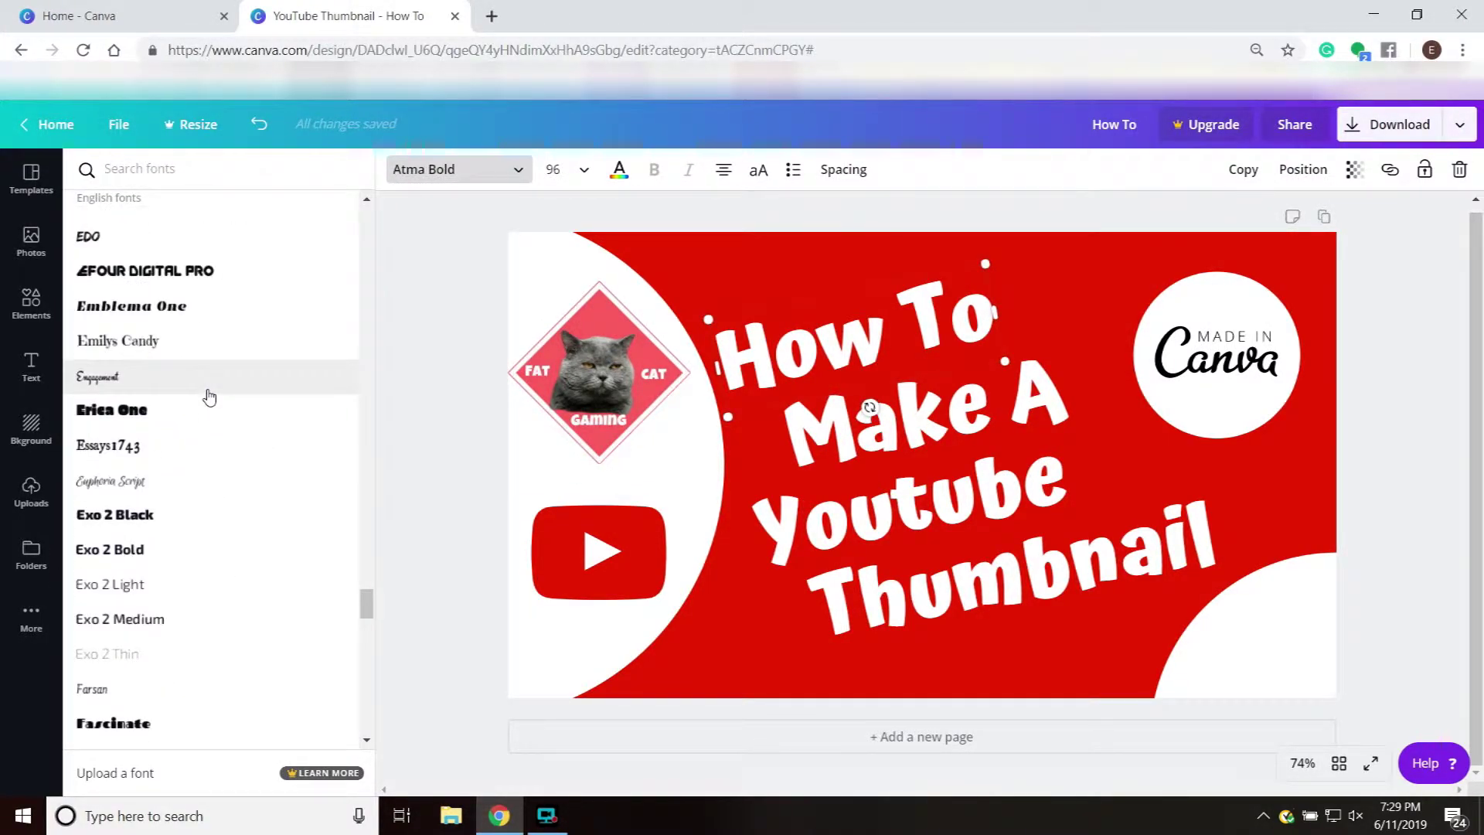
scroll(190, 363, "up", 5)
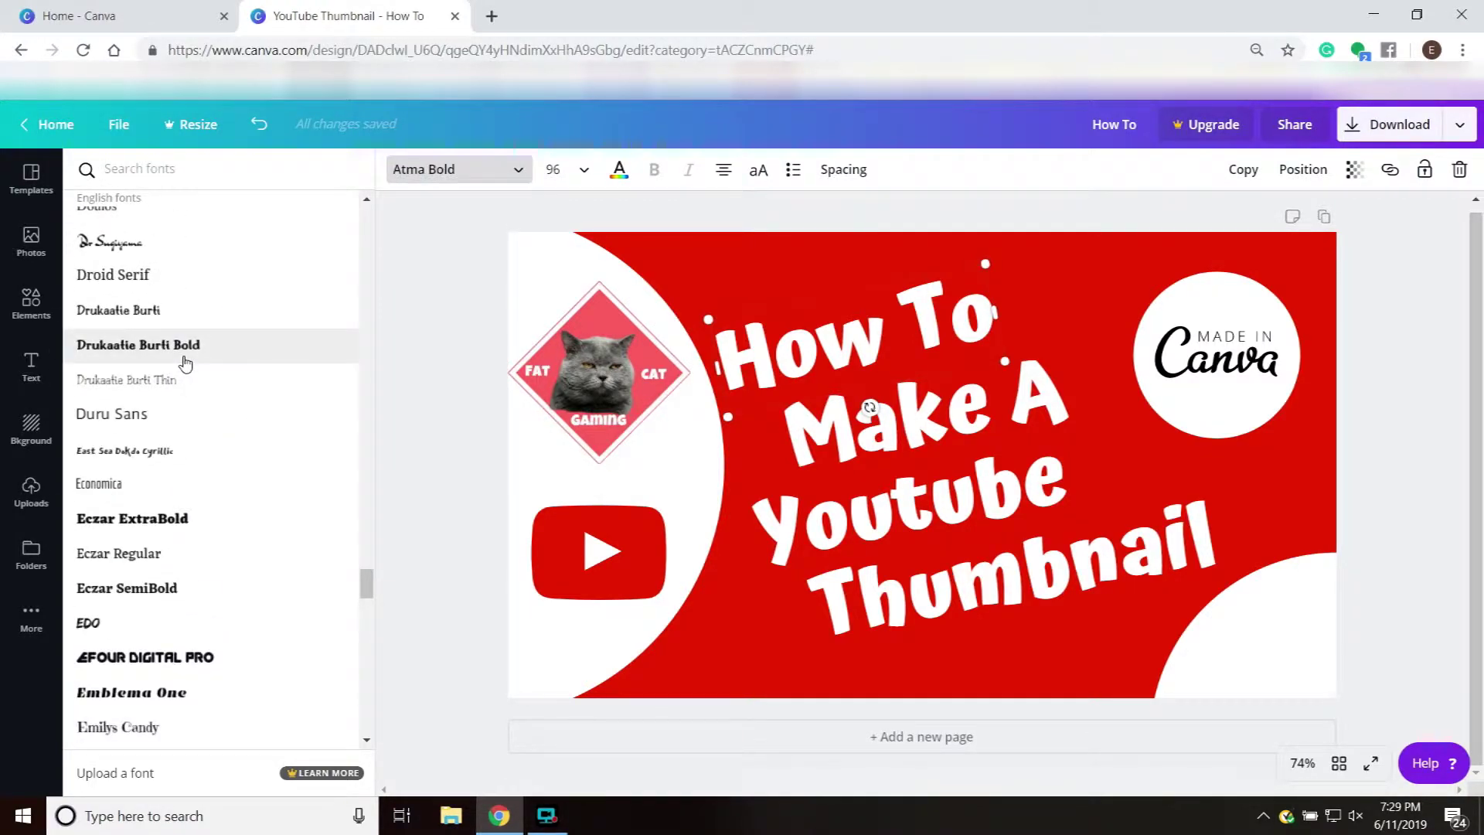
left_click(144, 245)
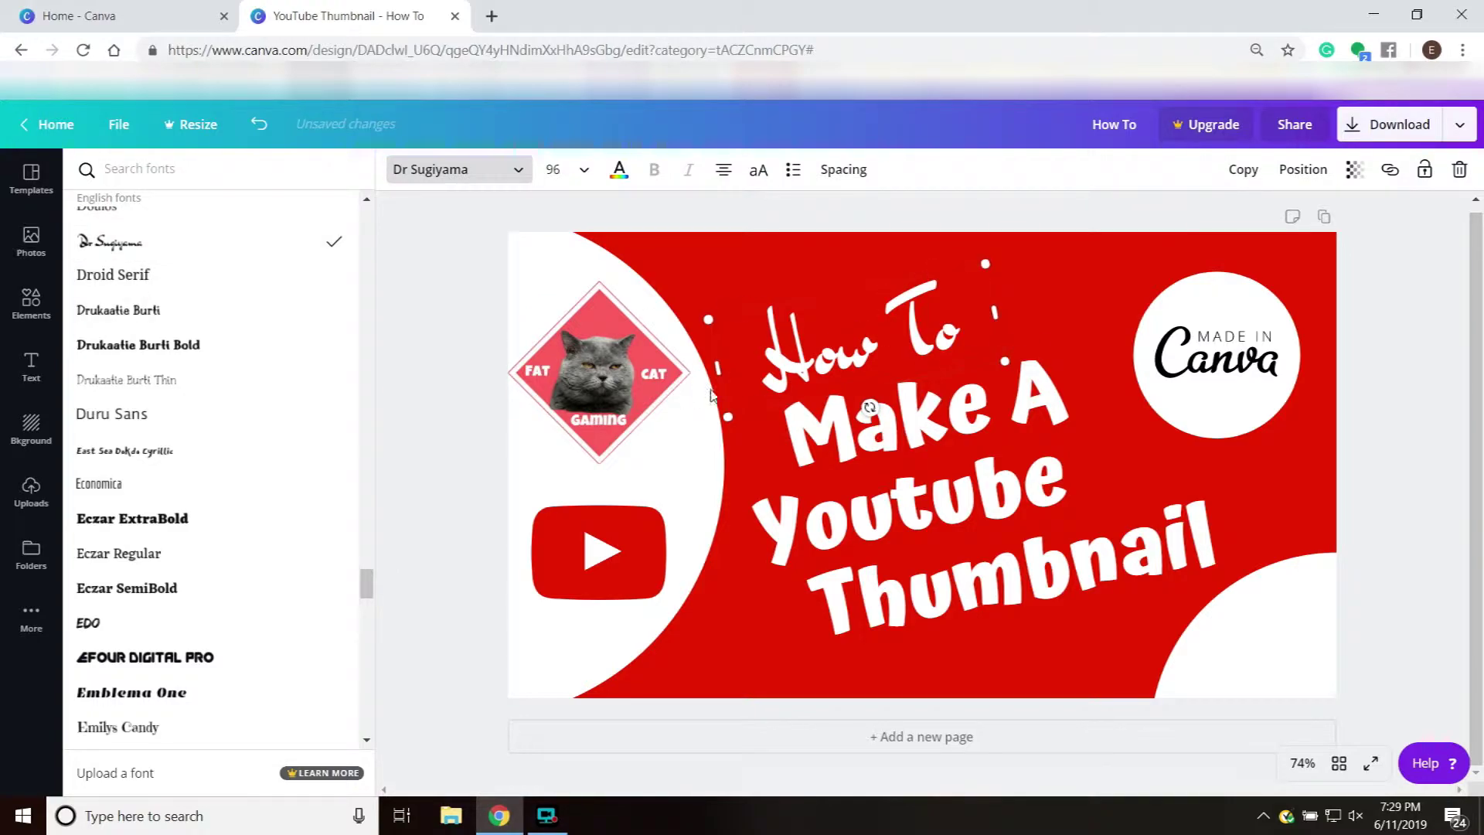
- Try the Crafty Girls font on the "How To" text
scroll(222, 400, "up", 6)
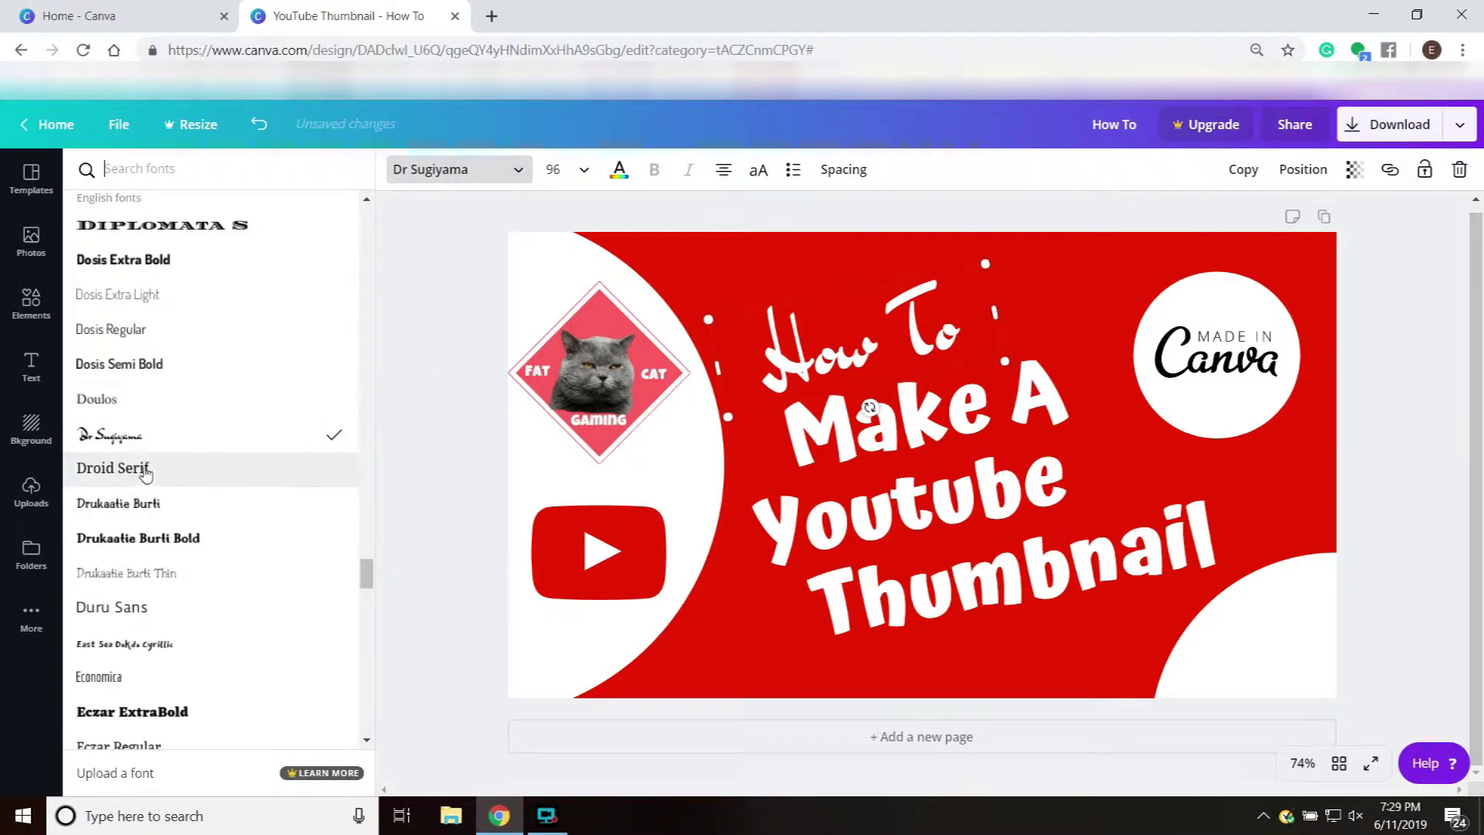
scroll(173, 344, "up", 6)
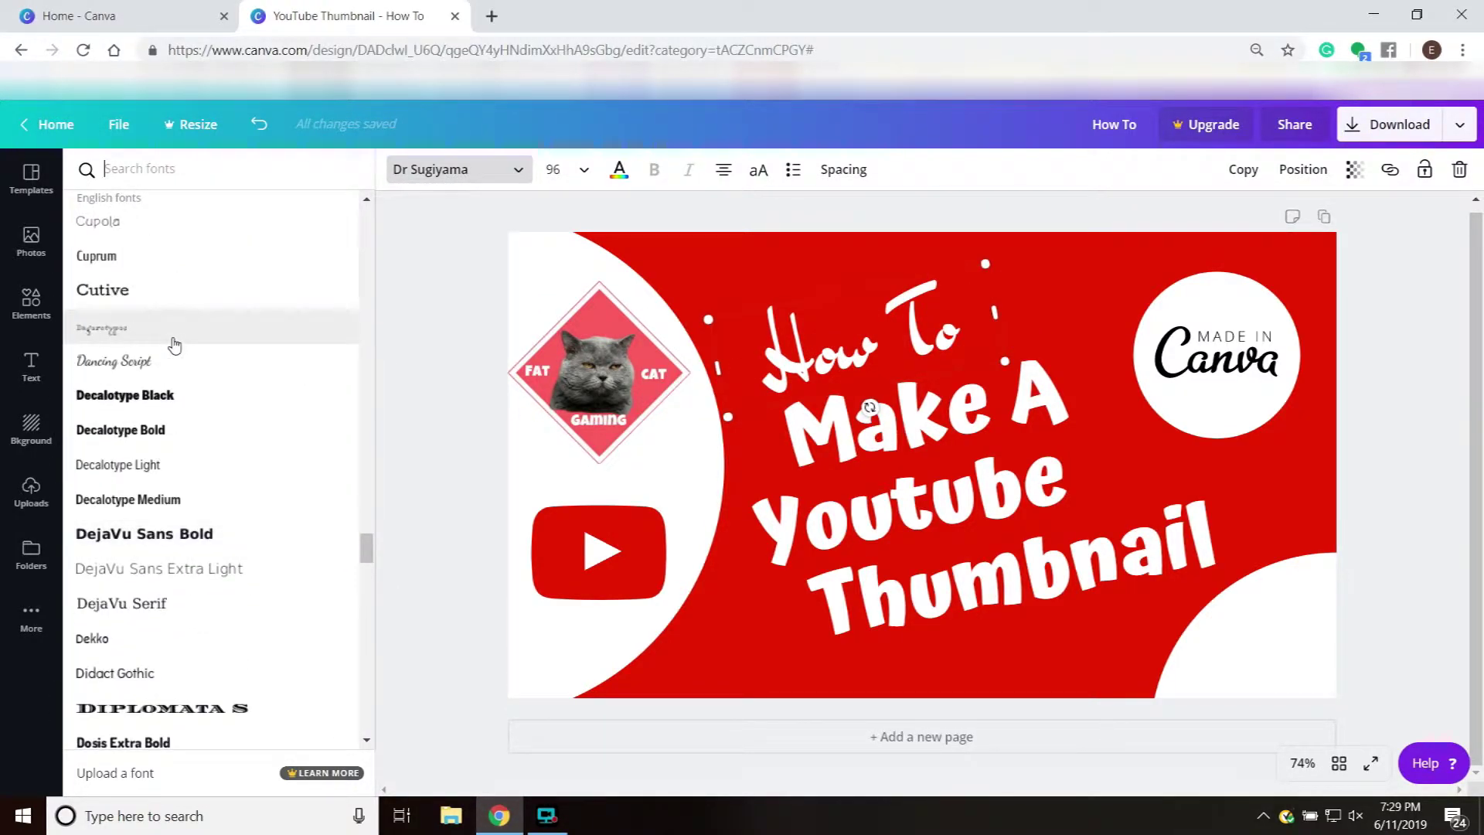
scroll(151, 468, "up", 1)
left_click(155, 473)
- Restore the Atma Bold font on the "How To" text and deselect it
scroll(248, 442, "up", 7)
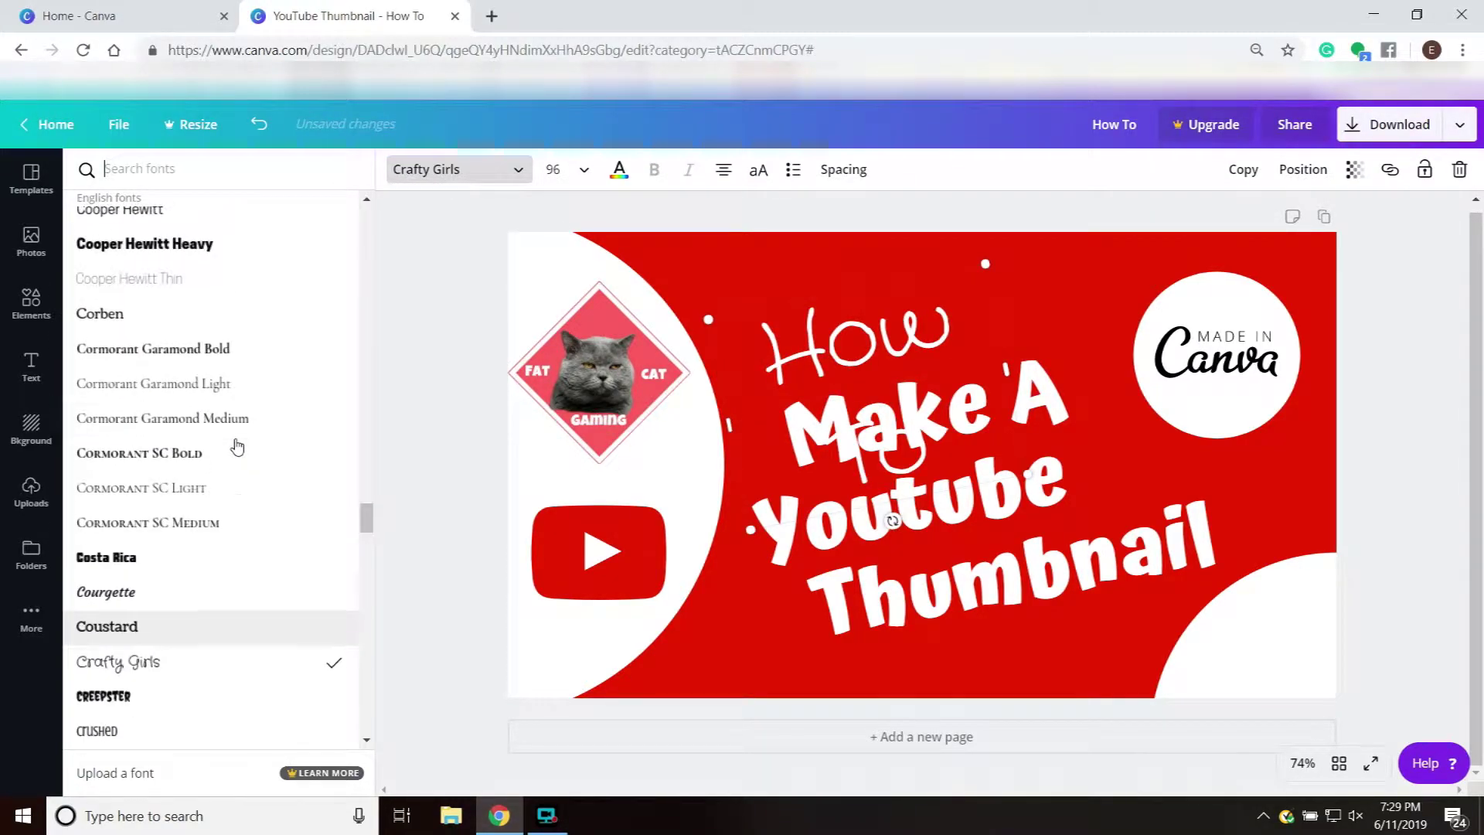
scroll(185, 433, "up", 10)
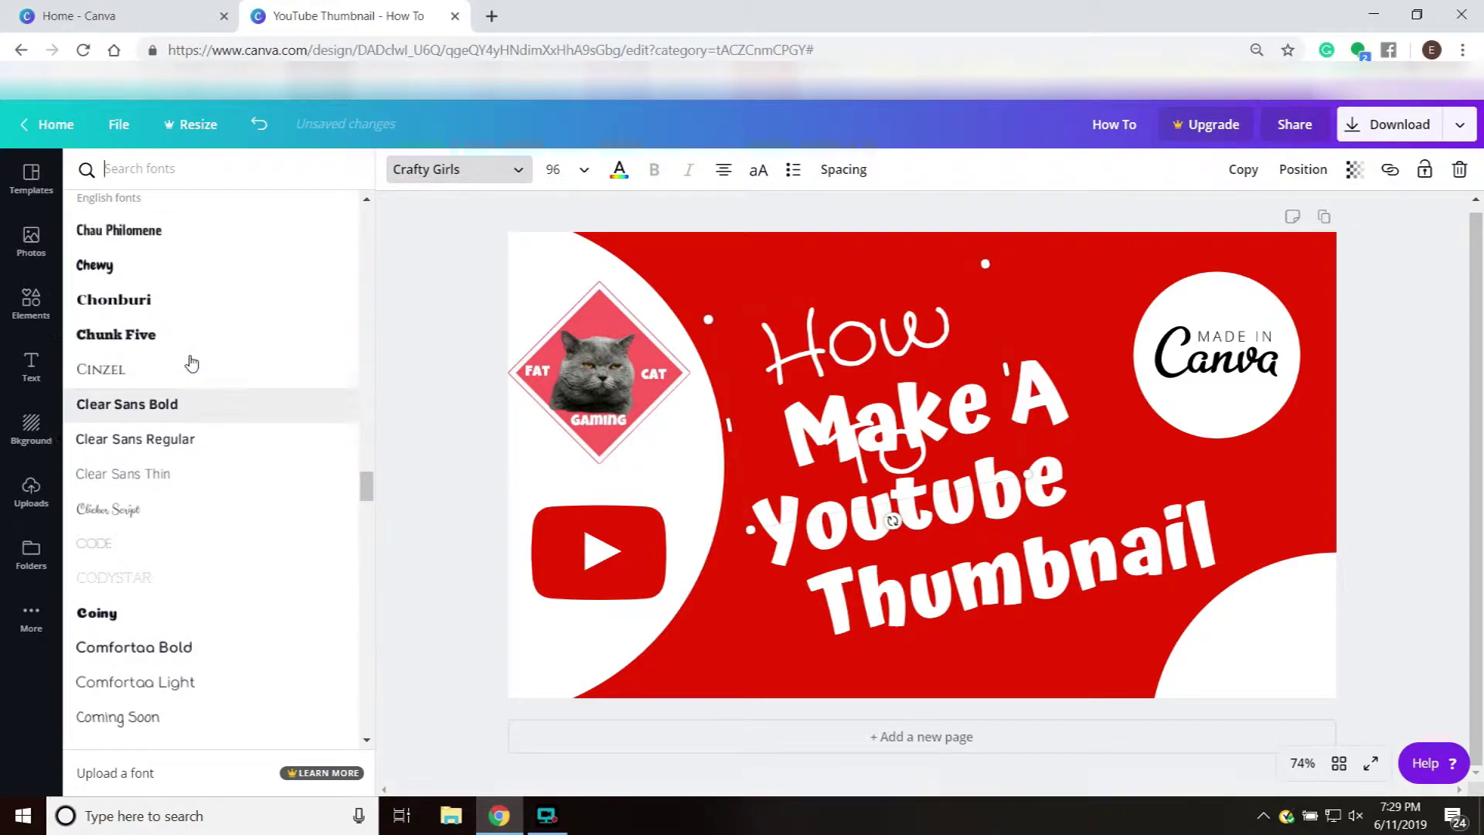
scroll(206, 431, "up", 12)
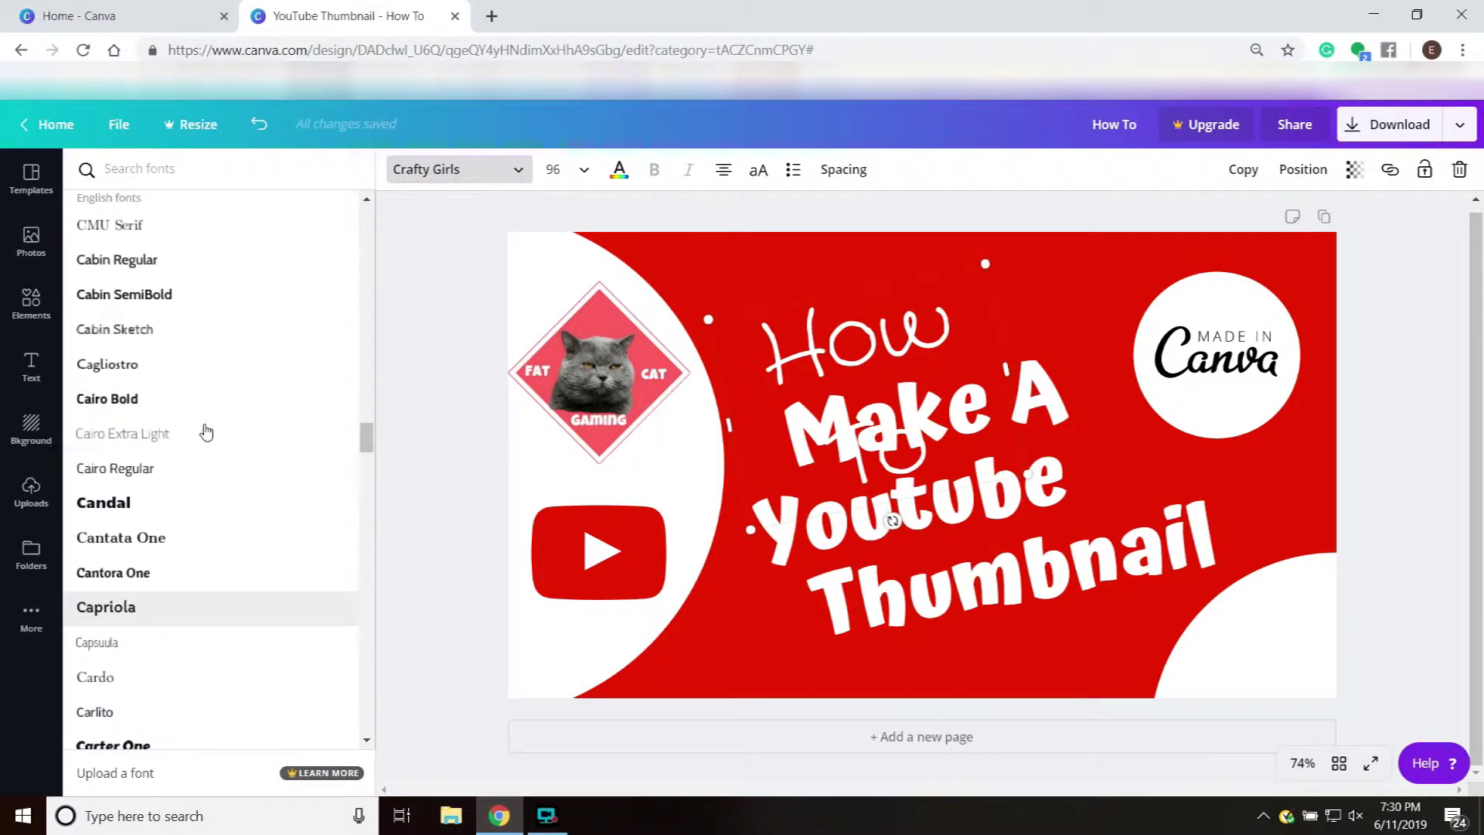
scroll(207, 431, "up", 15)
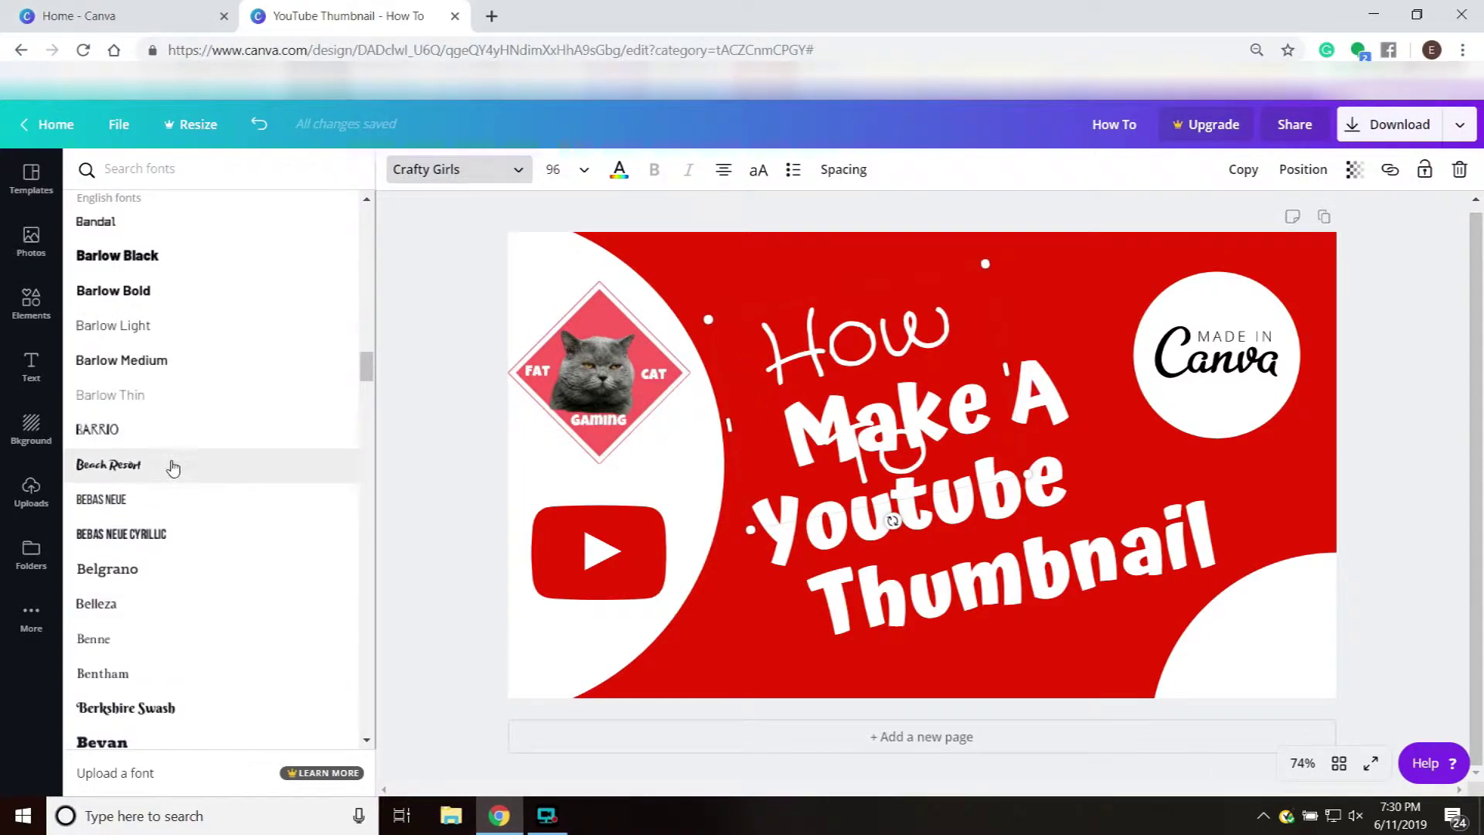
scroll(181, 388, "up", 3)
scroll(181, 390, "up", 7)
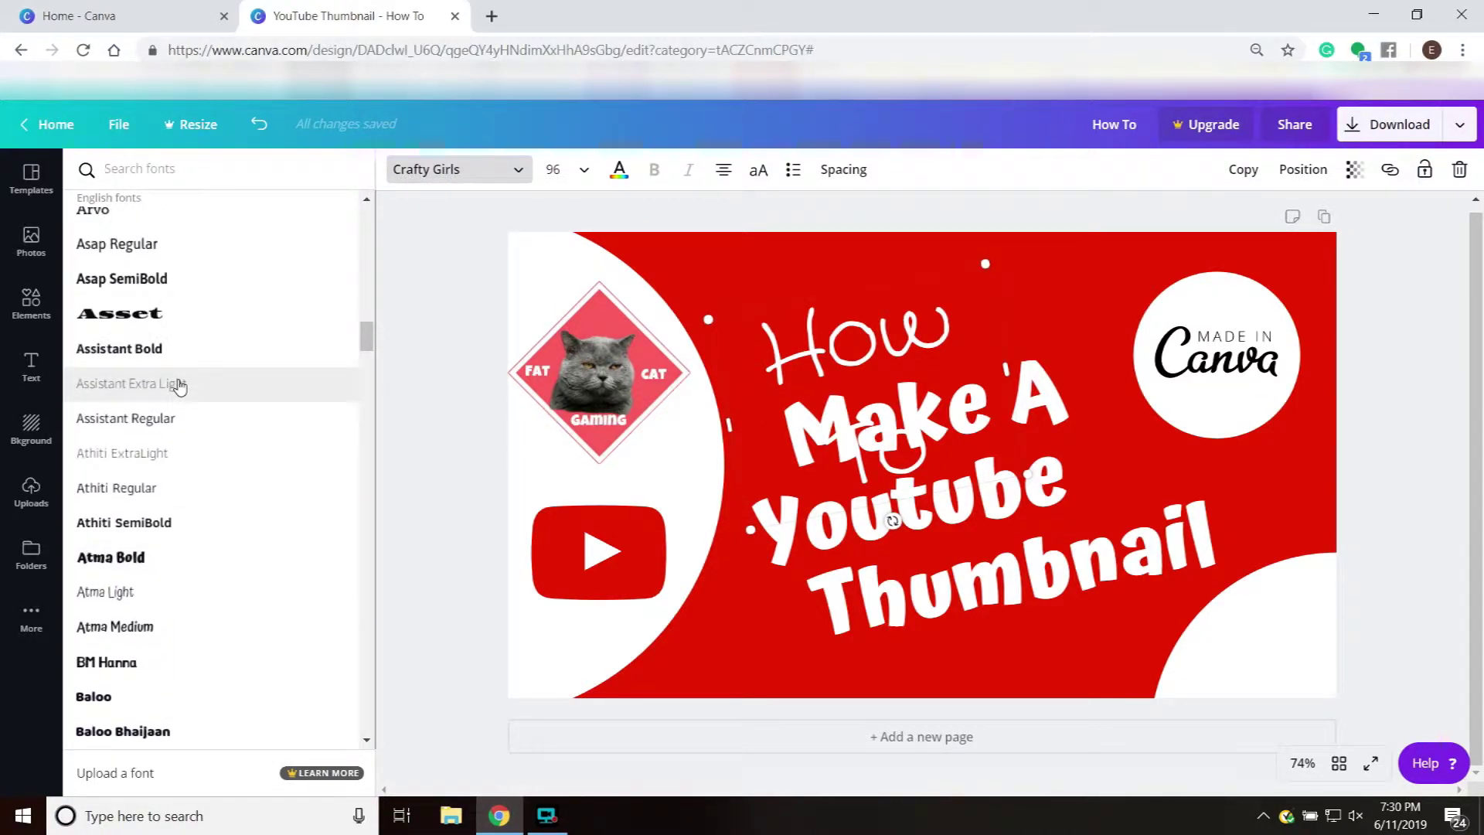
scroll(198, 569, "down", 1)
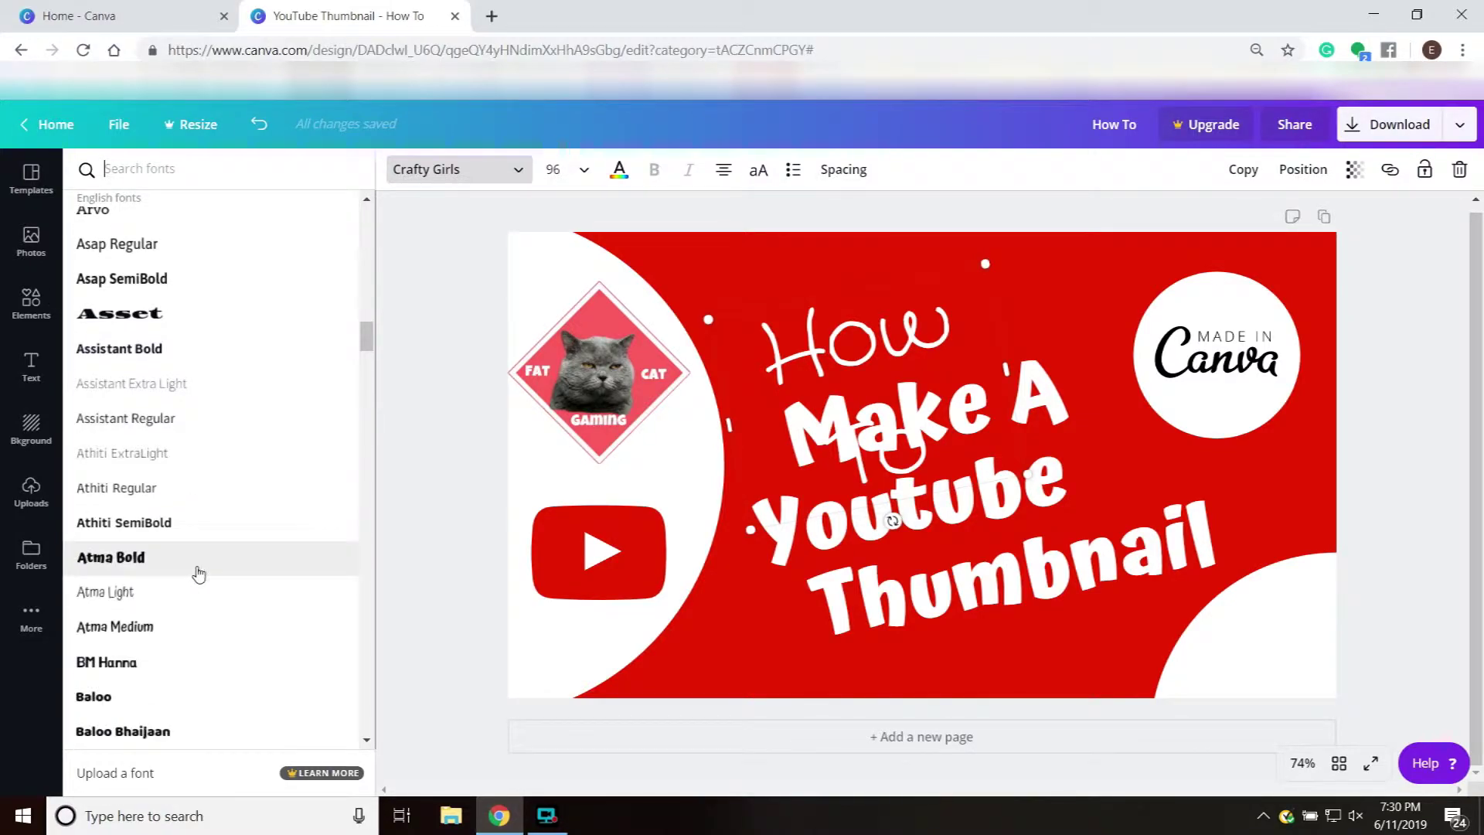
left_click(177, 568)
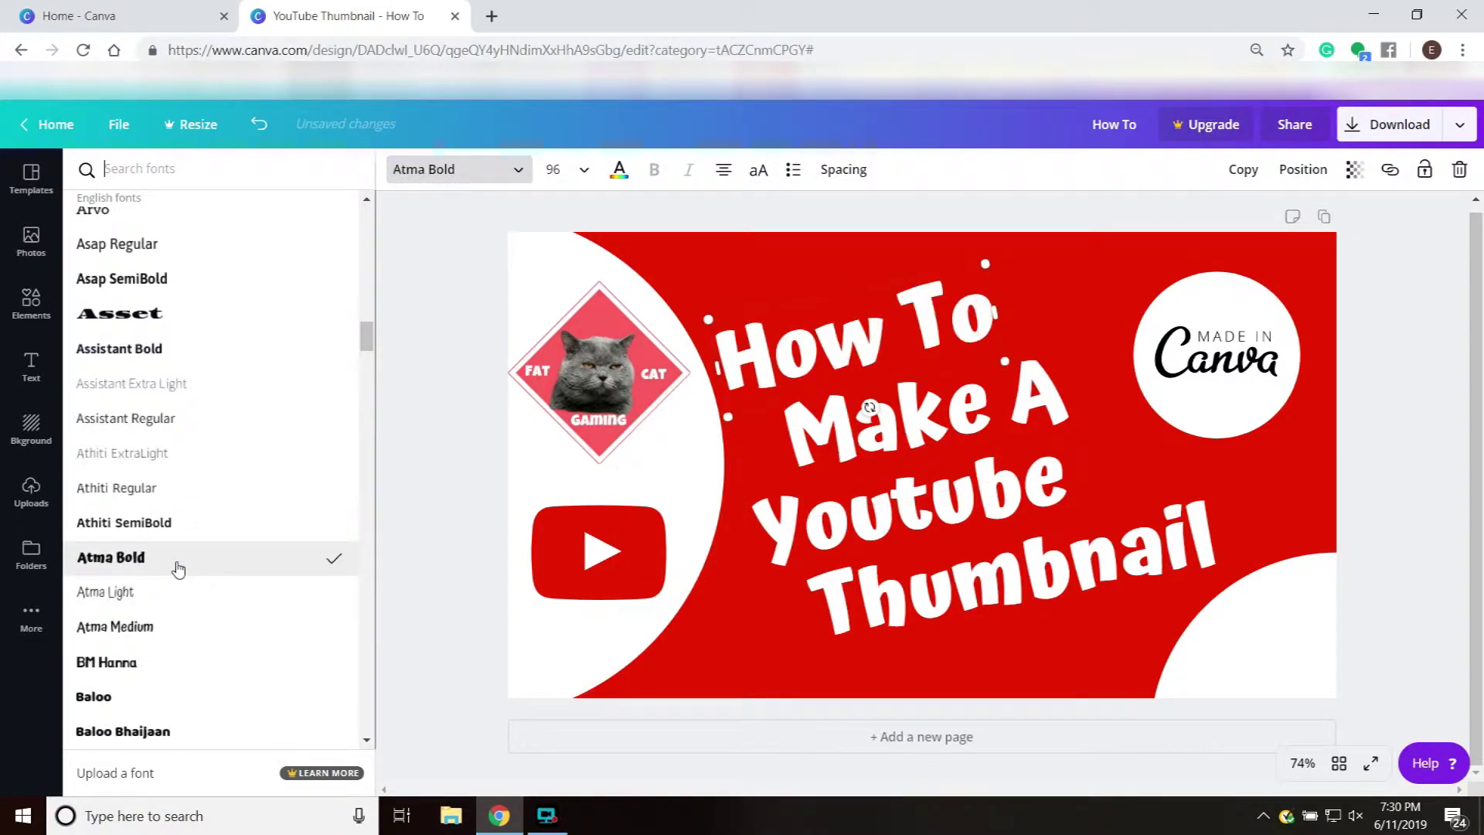
left_click(1060, 264)
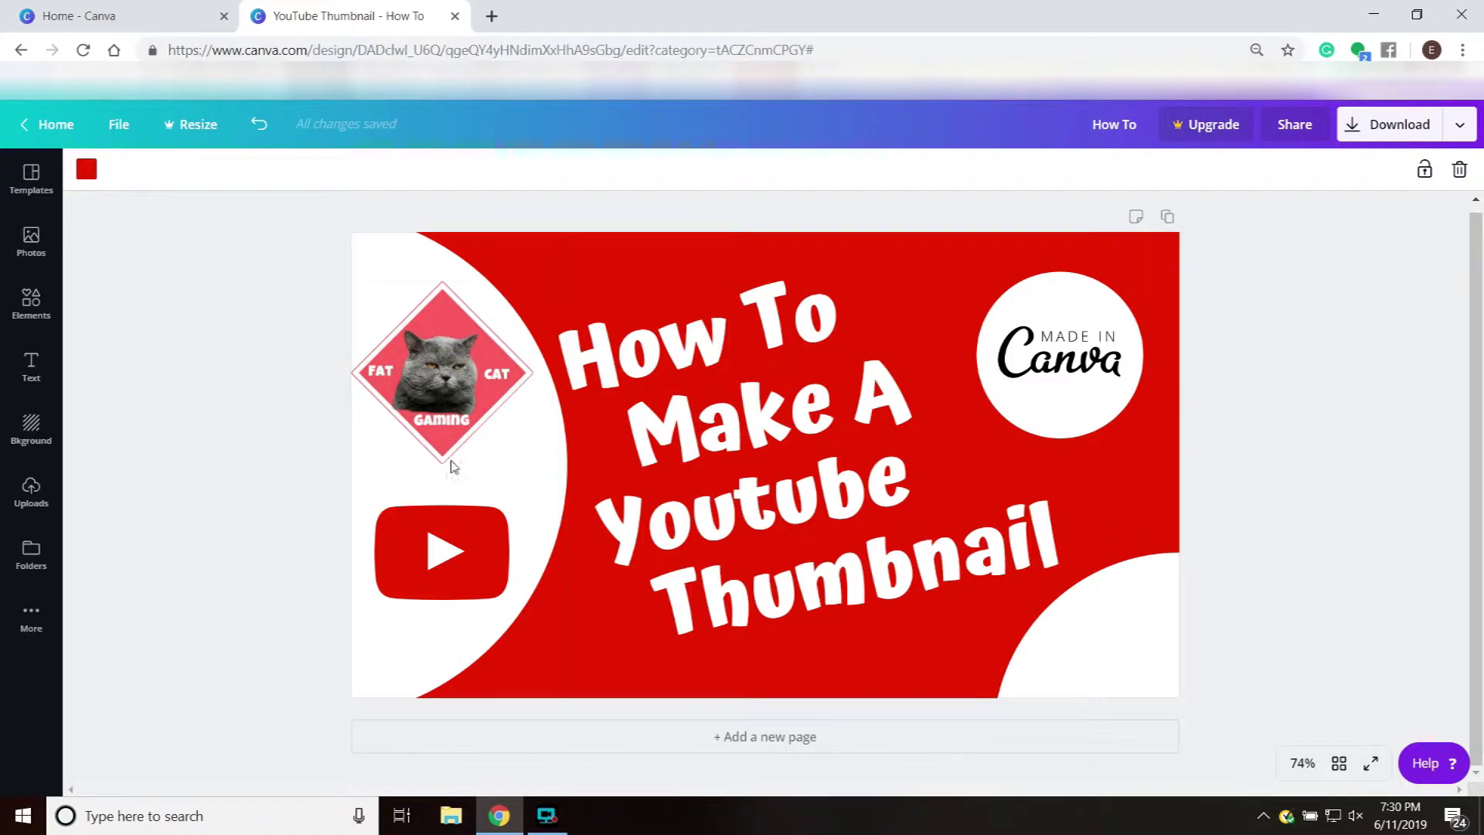
- Set the saturation of the Fat Cat Gaming logo to 72 and deselect it
left_click(432, 324)
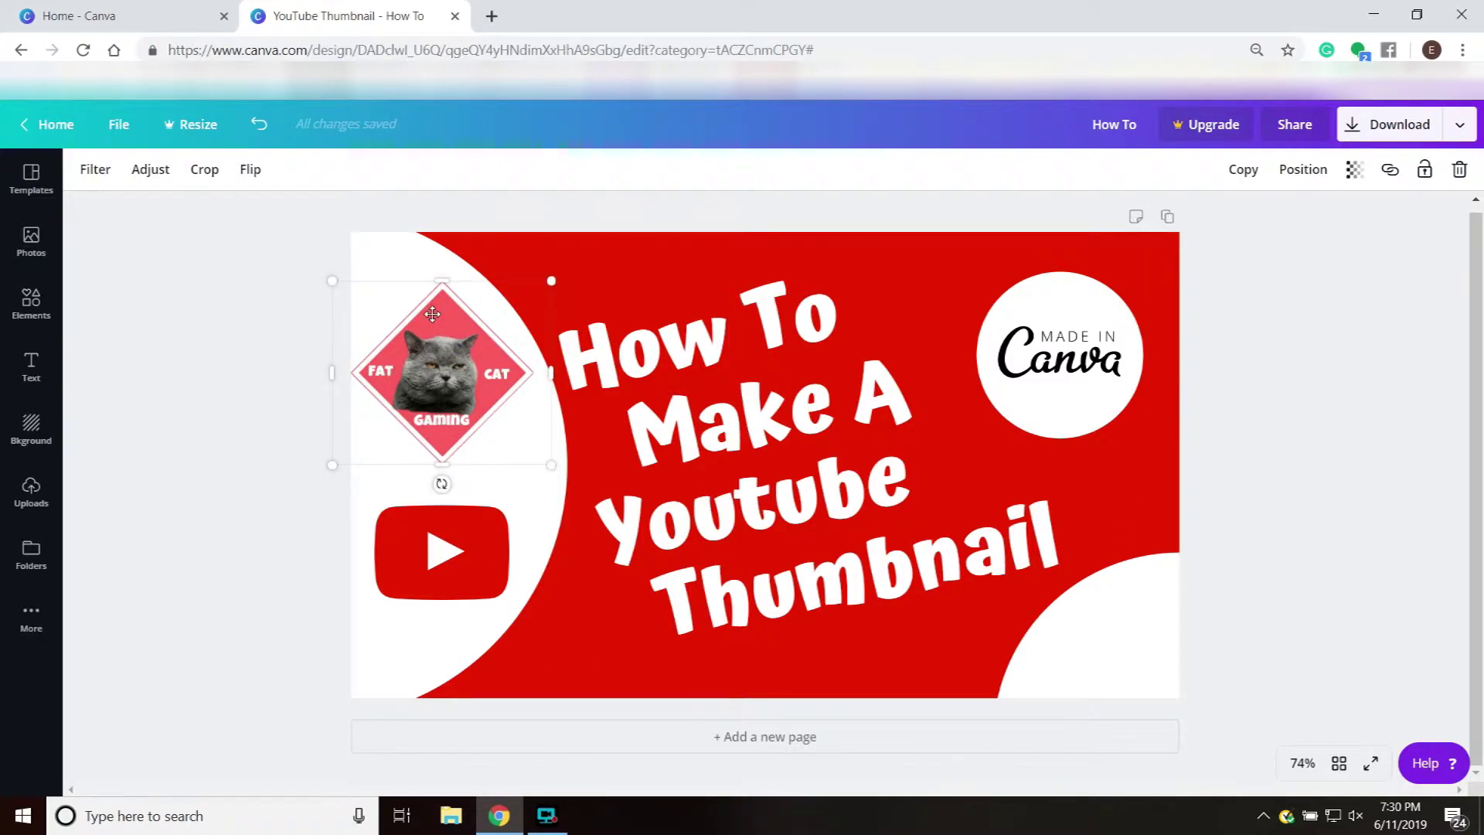
left_click(150, 171)
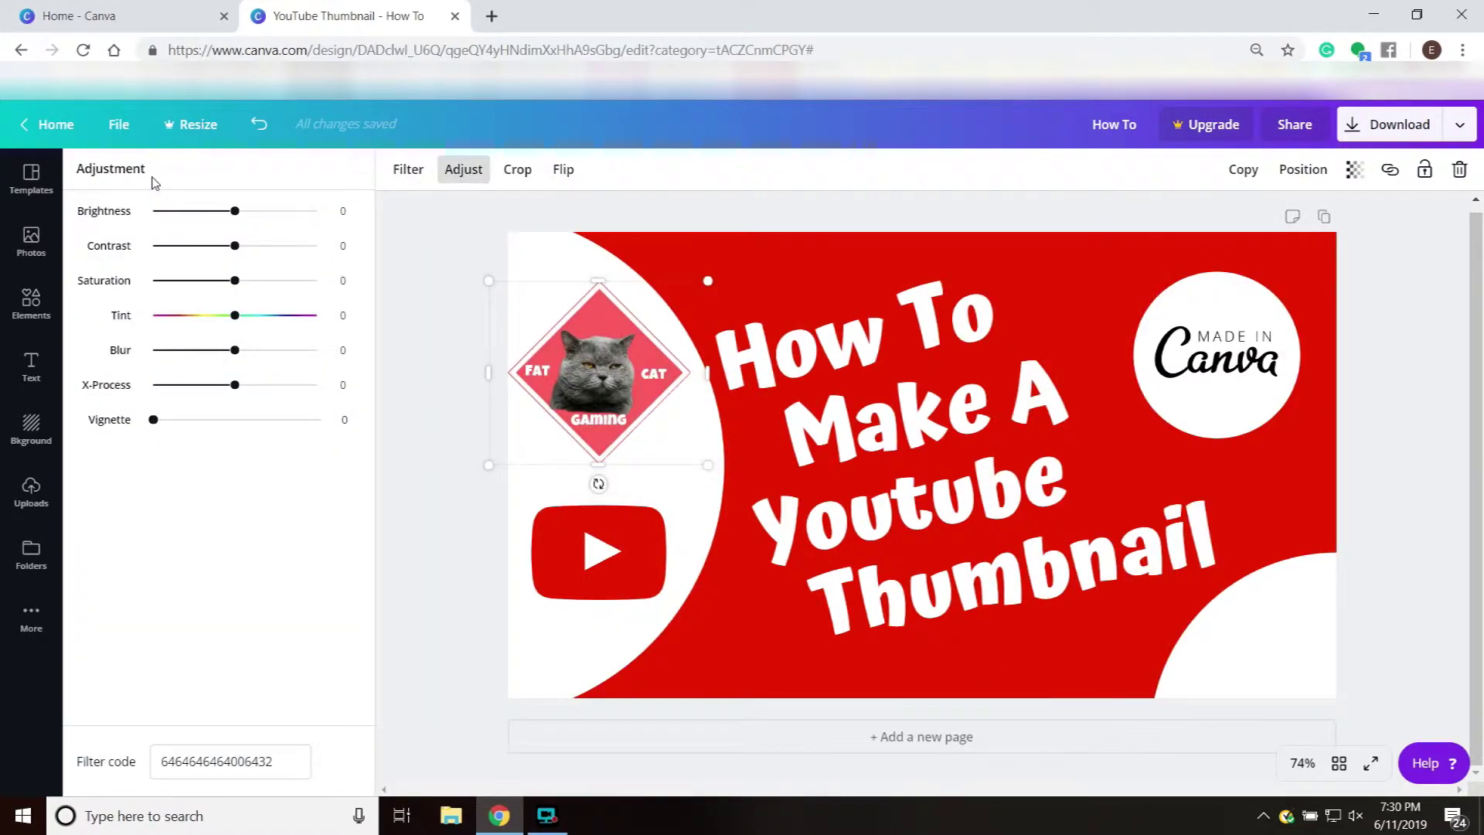
left_click_drag(235, 289, 298, 286)
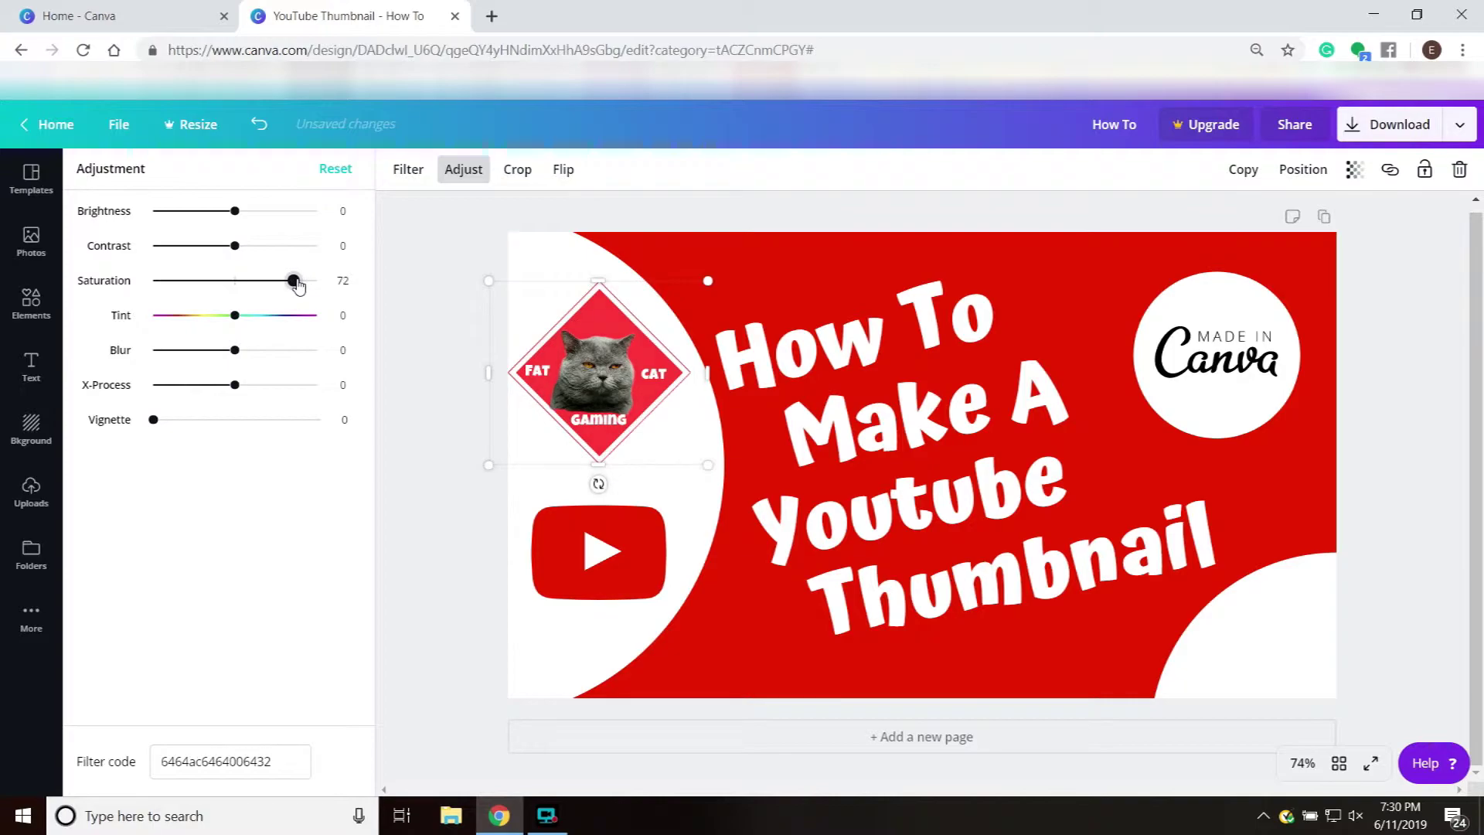
left_click(550, 655)
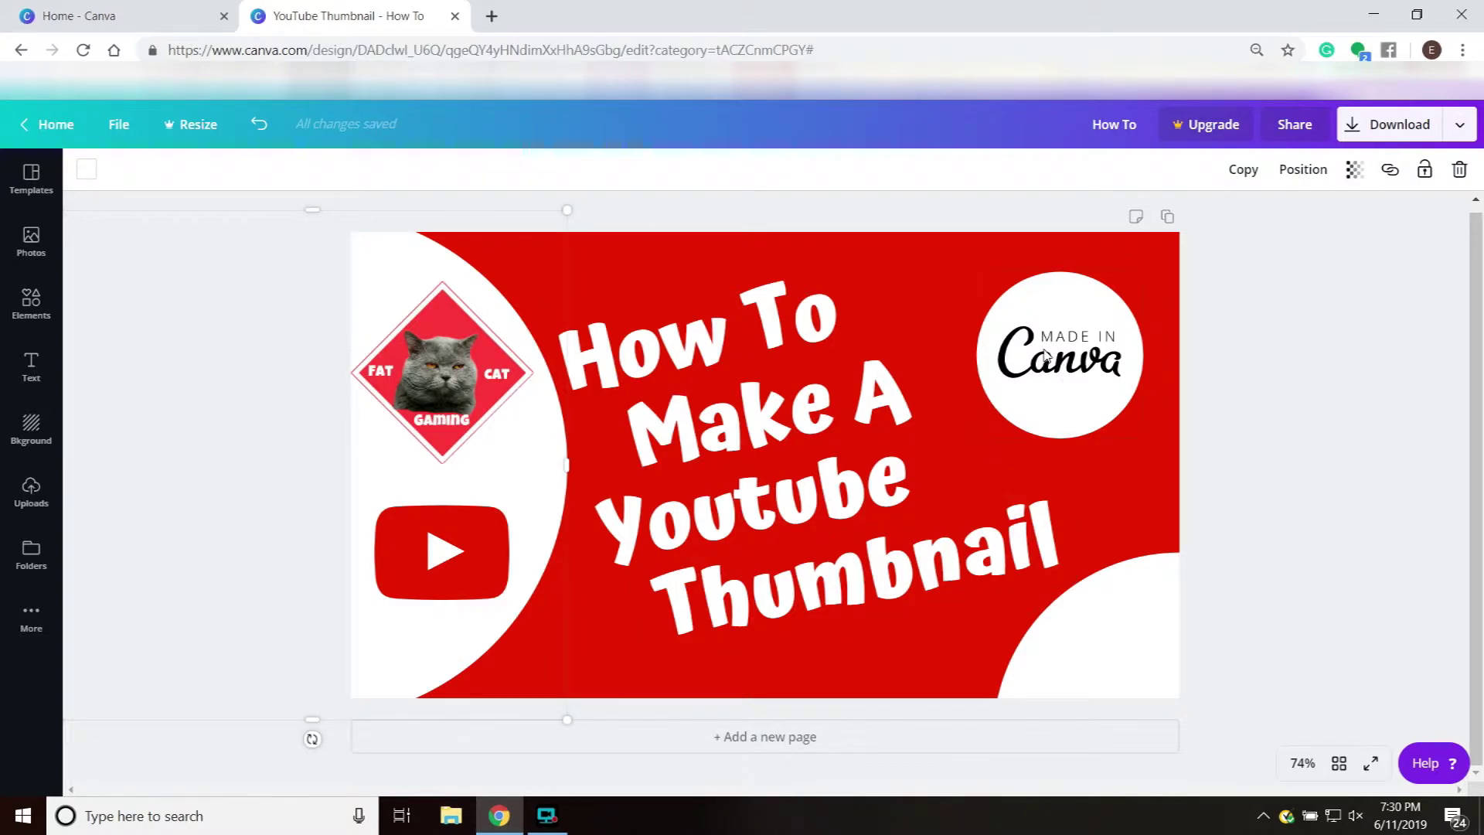
left_click(972, 276)
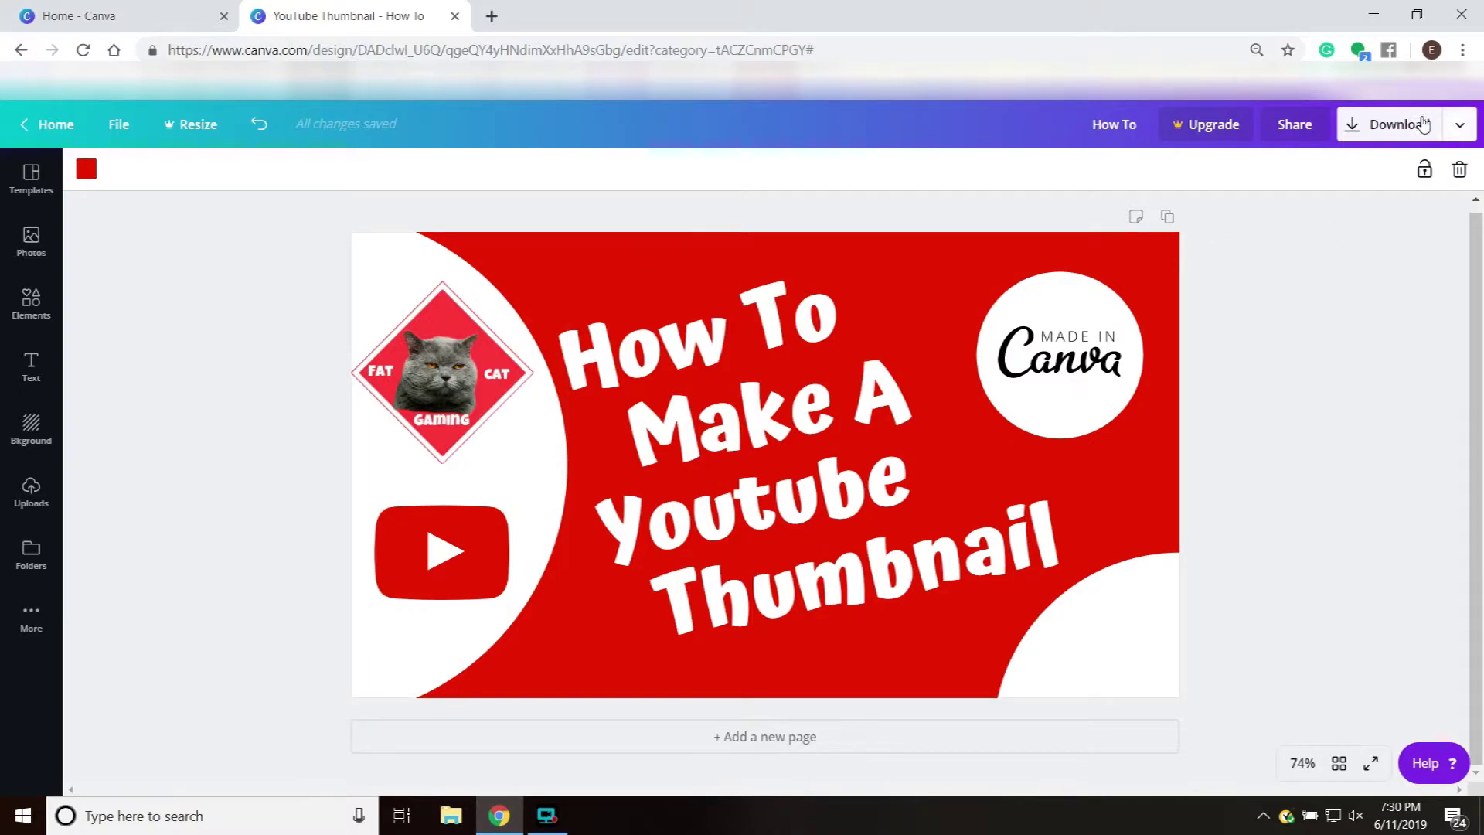
- Download the thumbnail as a PNG and dismiss the Canva Pro trial offer
left_click(1391, 124)
left_click(1341, 331)
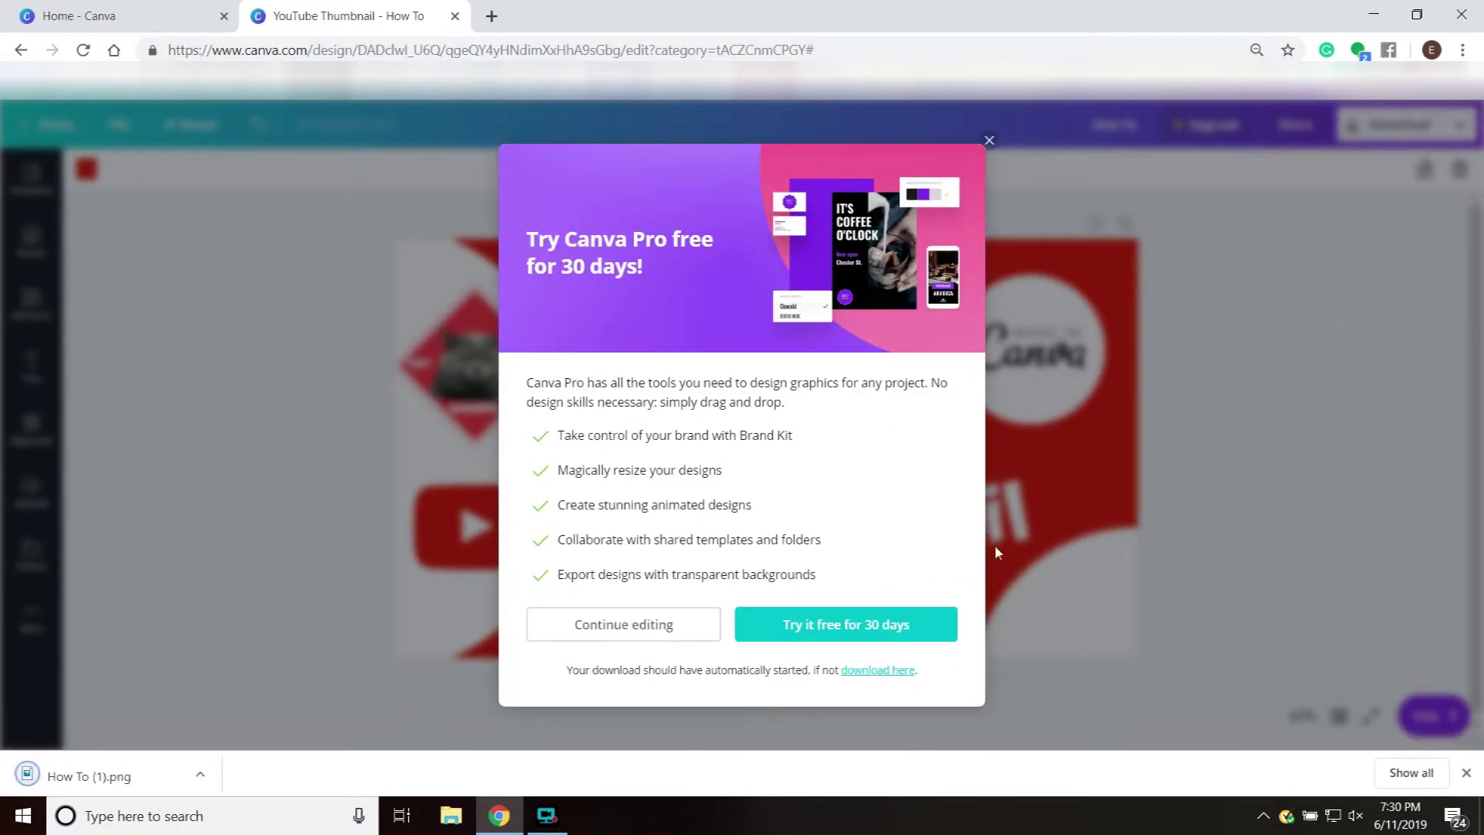
left_click(988, 141)
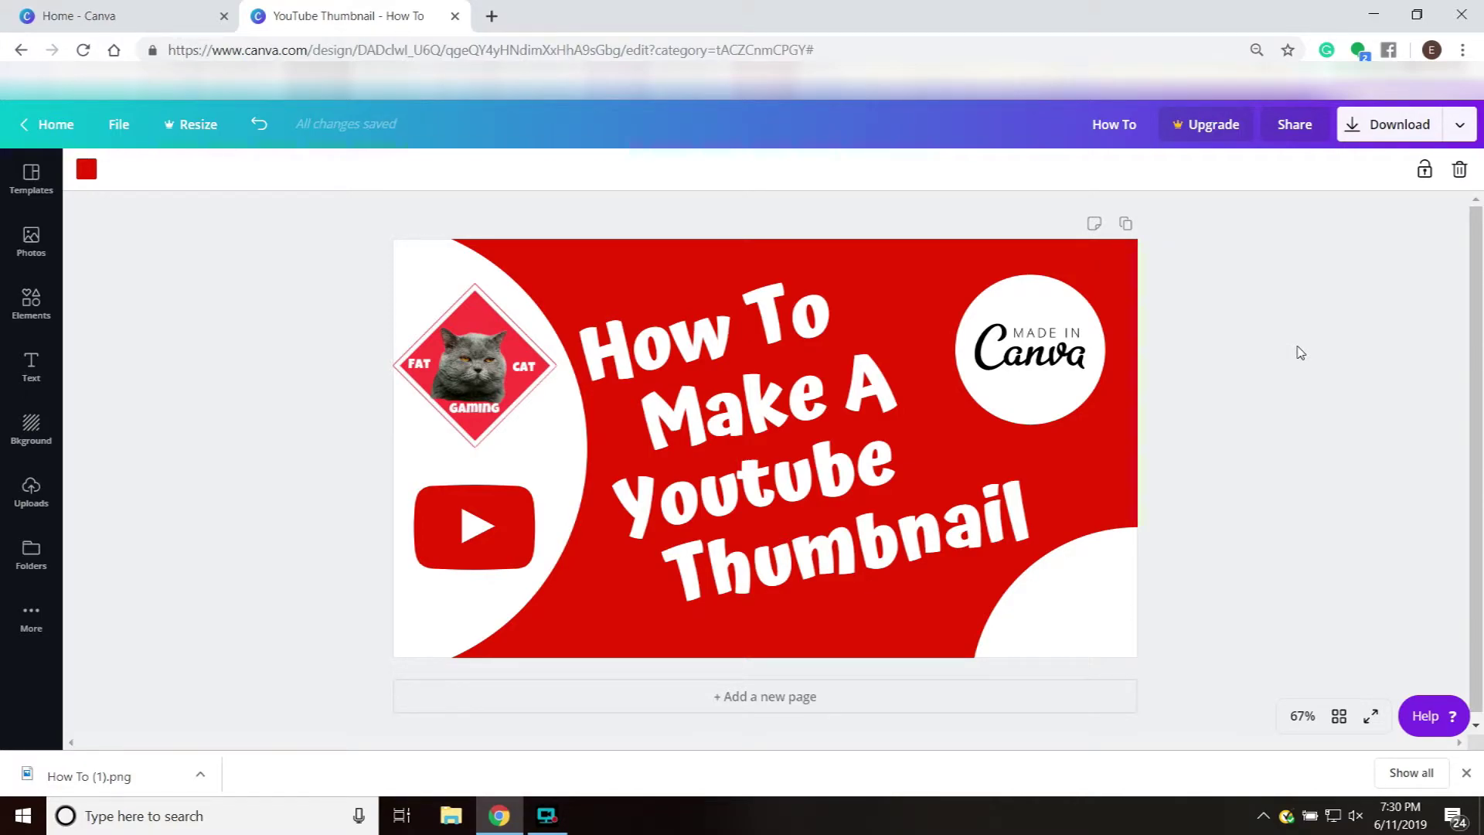